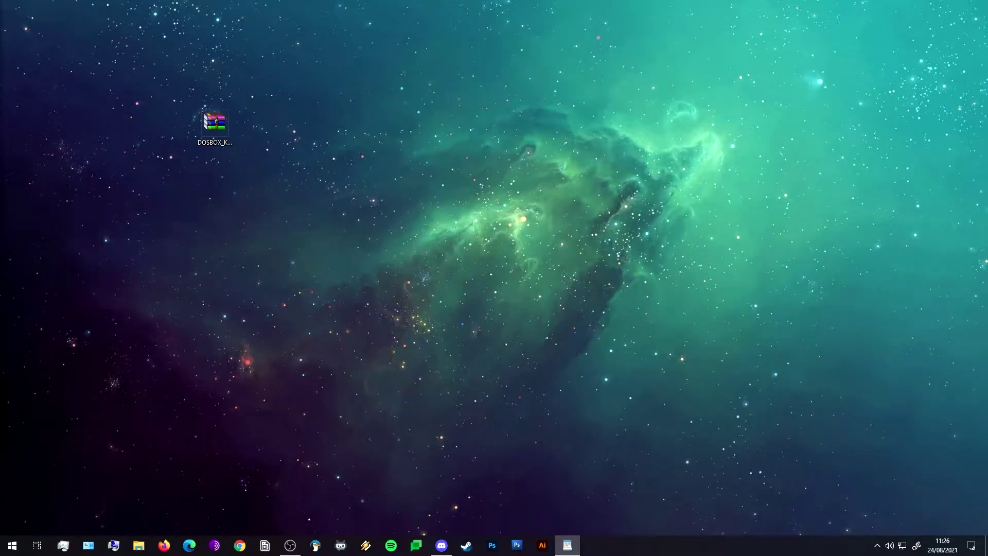
Extract DOSBOX_KALI.7z to a DOSBOX_KALI folder and place that folder beside the archive.
drag(136, 82, 299, 202)
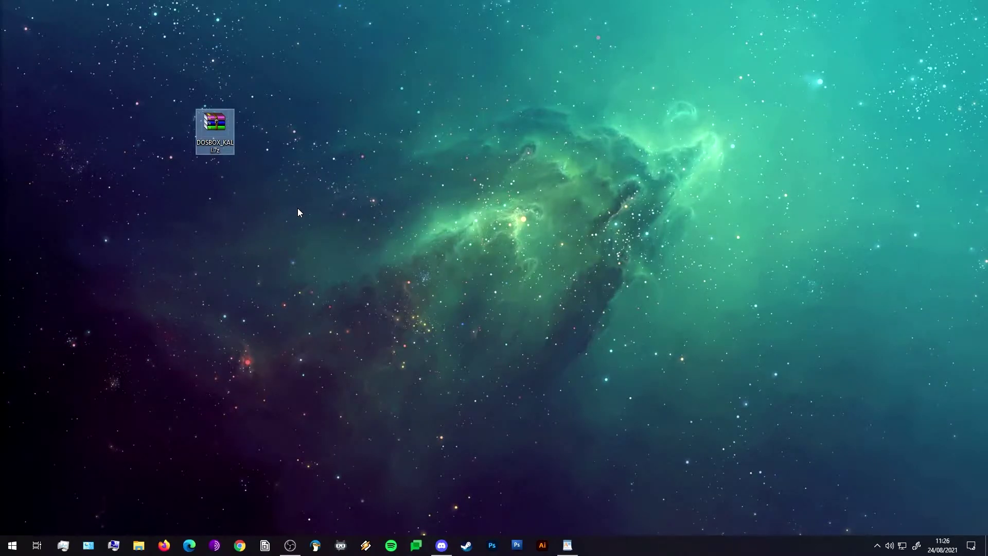
click(309, 188)
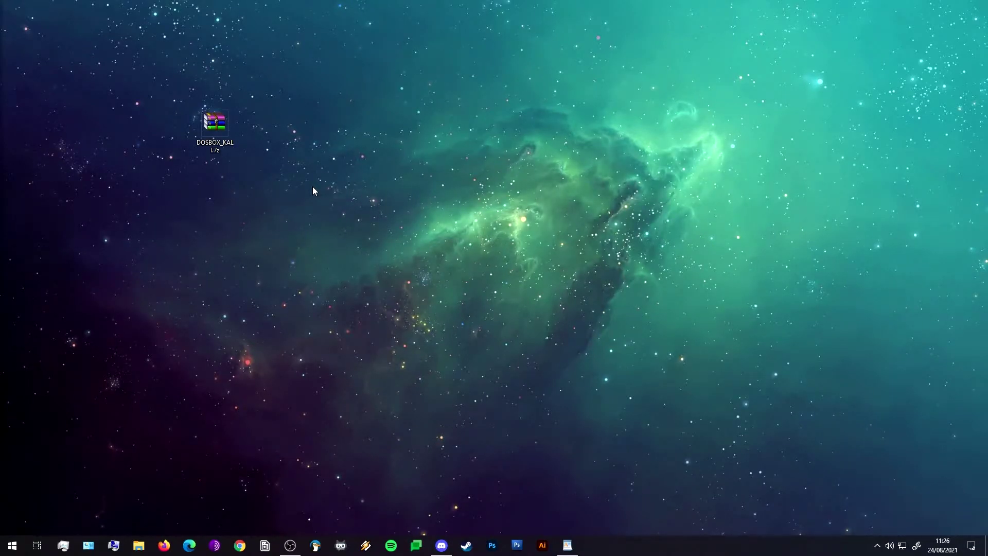
drag(215, 124, 255, 125)
right_click(263, 138)
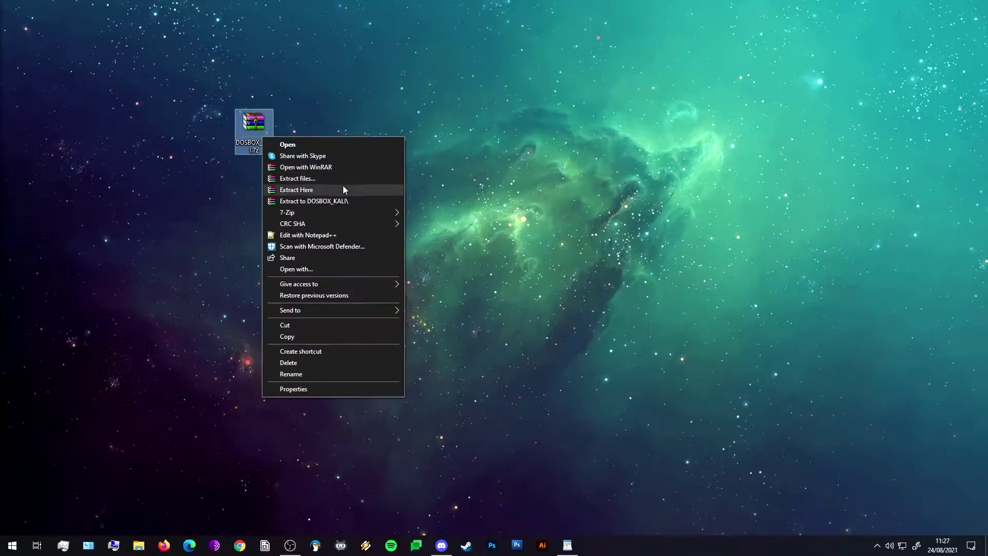
click(359, 202)
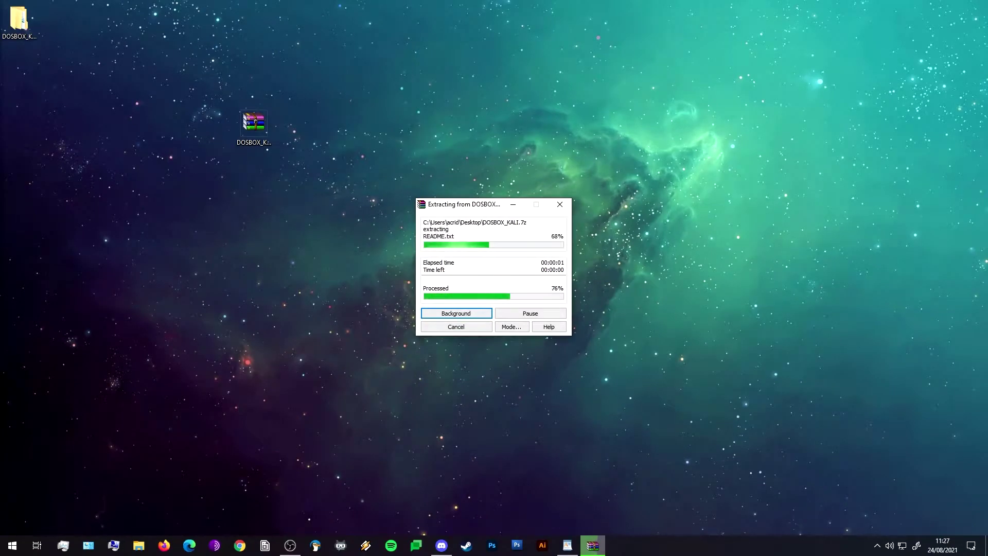
drag(18, 19, 308, 146)
drag(308, 146, 309, 147)
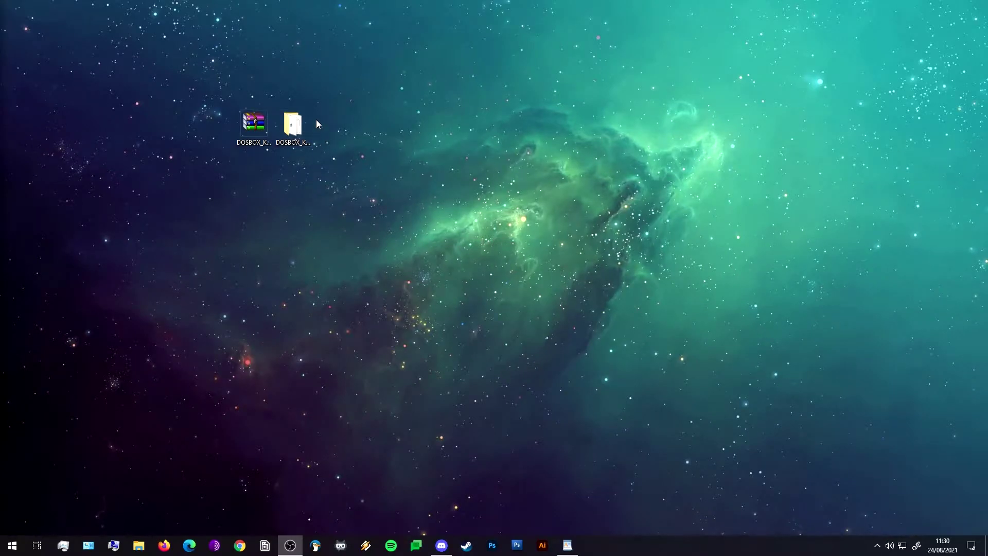
Open DOSBOX_KALI to view DOSBox_MB6, the npcap, Win10Pcap and WinPcap installers, and the README.
double_click(277, 125)
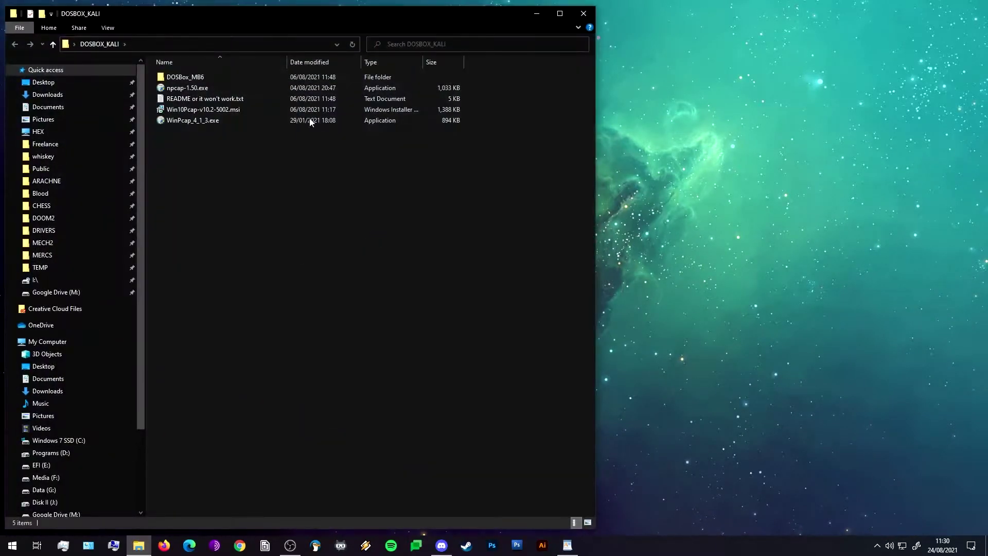
mouse_move(216, 180)
mouse_down()
mouse_move(194, 141)
mouse_move(199, 189)
mouse_up()
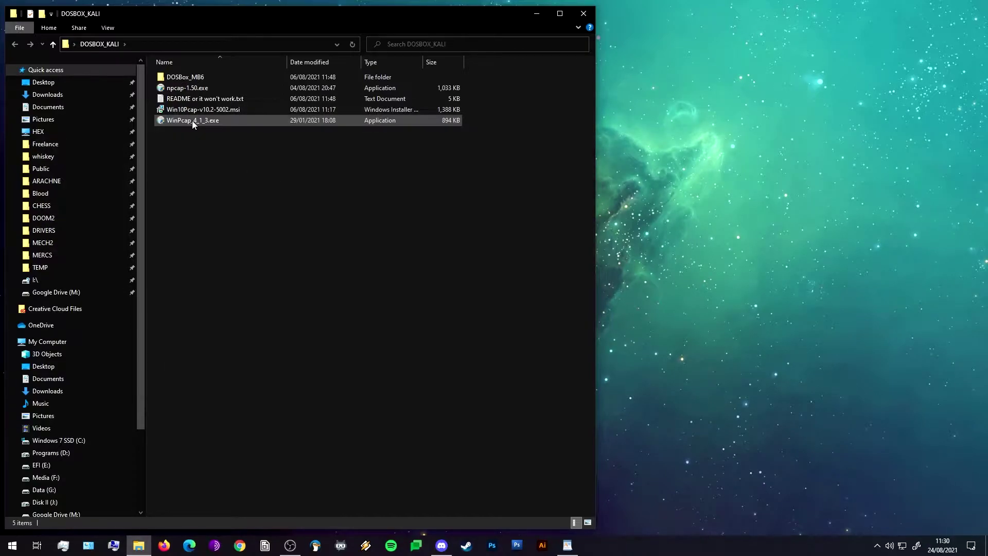
mouse_move(193, 122)
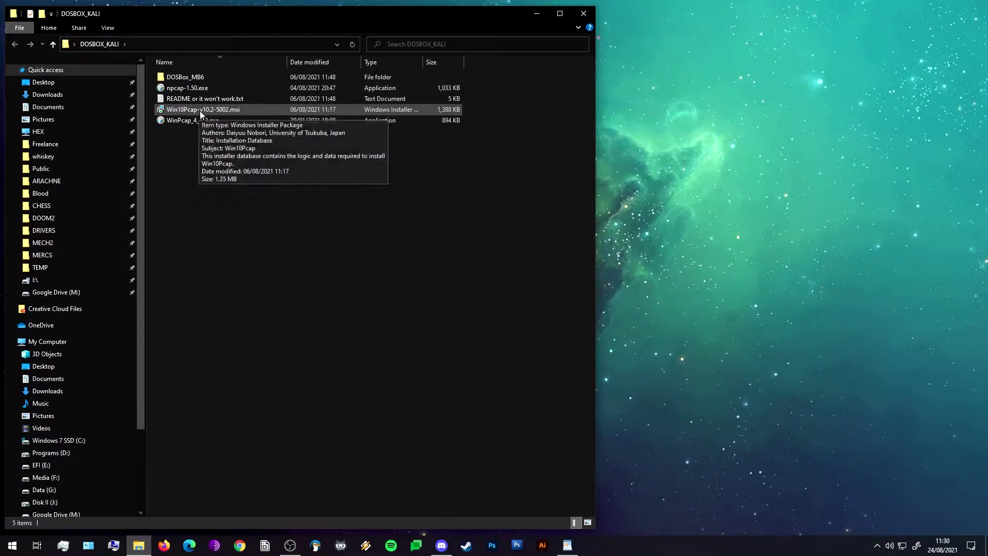
drag(273, 13, 269, 9)
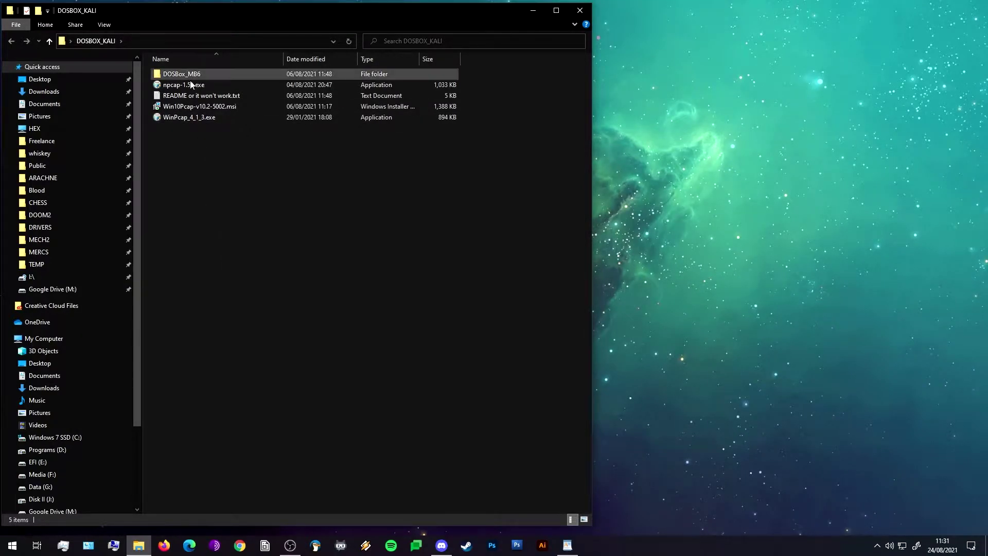
Open 'README or it won't work.txt' in Notepad and widen its window.
double_click(209, 96)
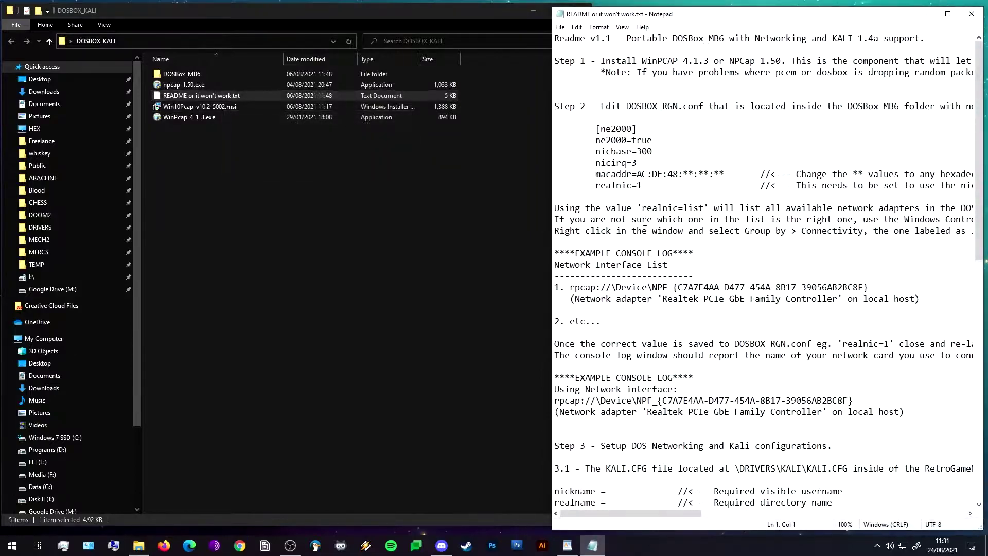
drag(549, 237, 268, 238)
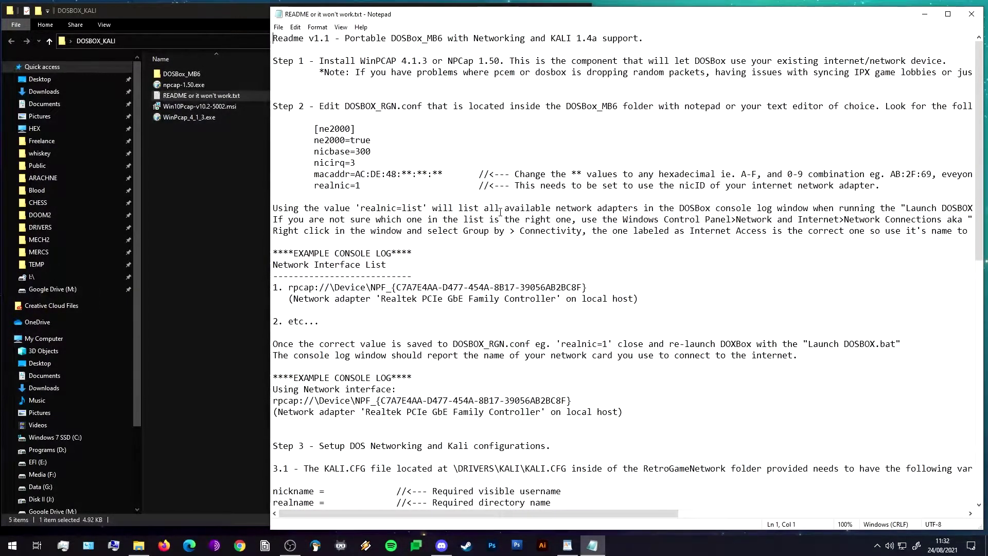
click(554, 254)
Read through the README's setup steps, then return to the DOSBOX_KALI folder.
scroll(571, 252, down, 1)
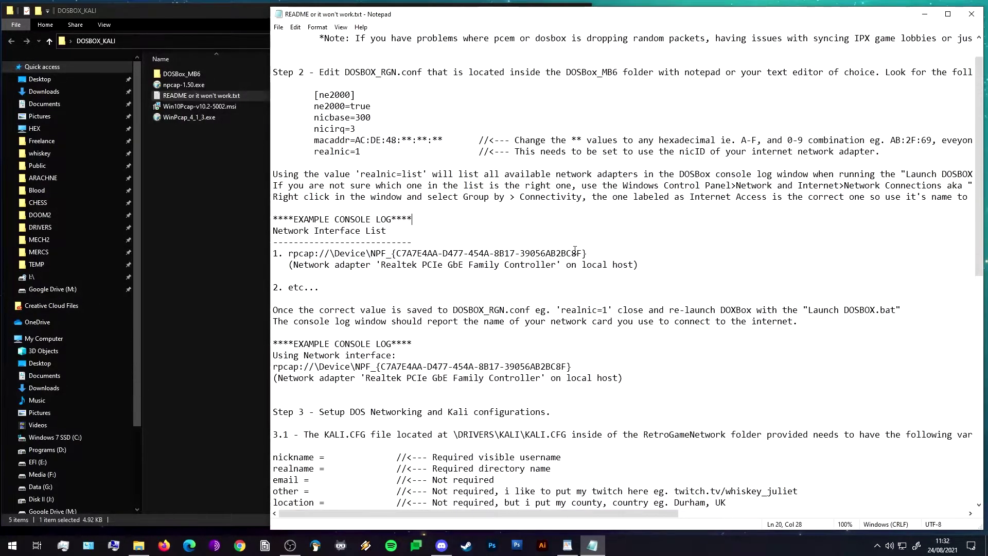
scroll(575, 250, up, 1)
scroll(567, 268, down, 8)
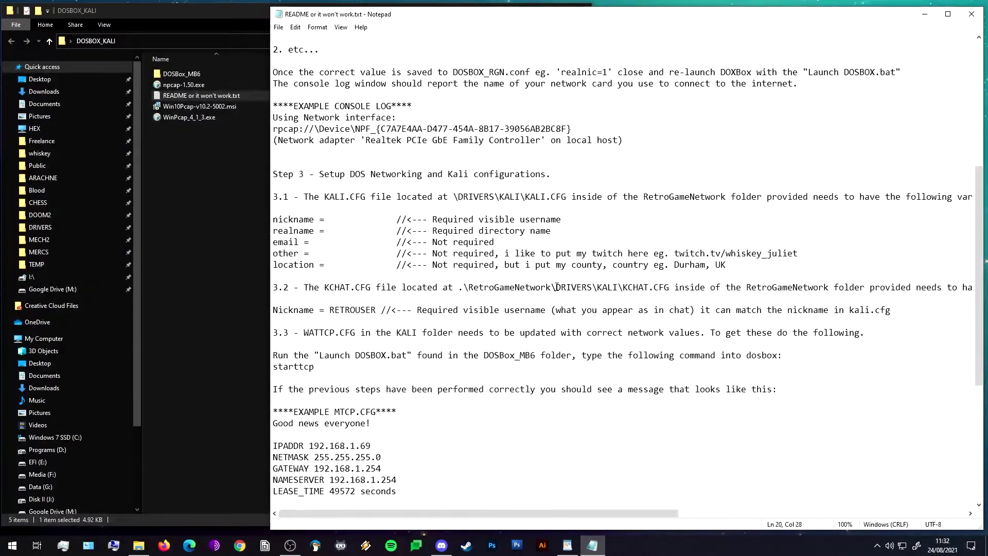
scroll(690, 425, down, 7)
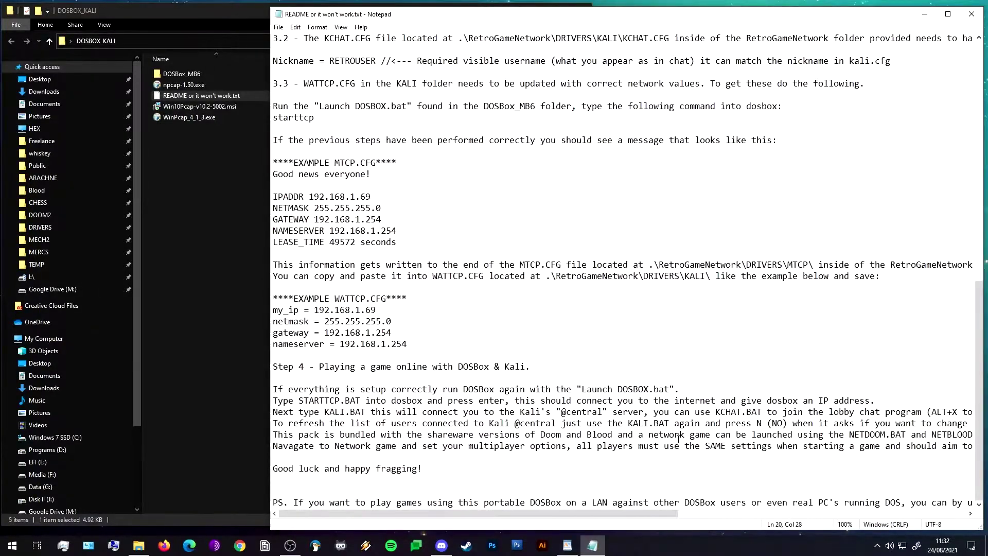
scroll(674, 435, up, 9)
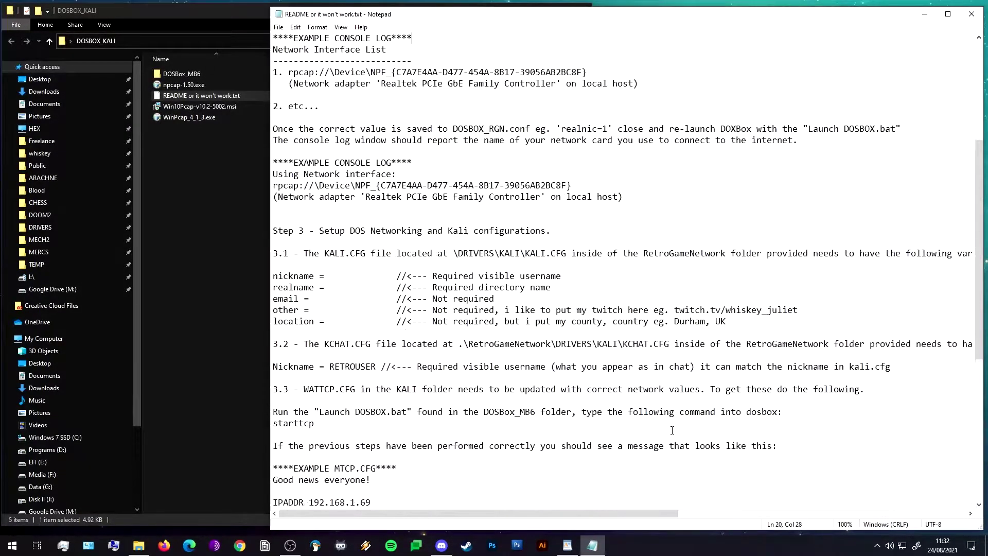
scroll(672, 430, up, 6)
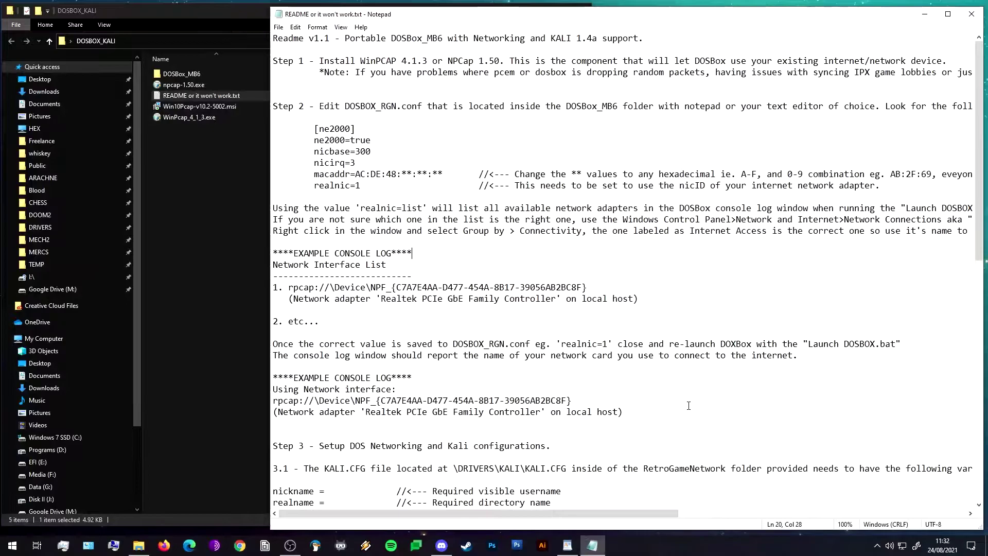
scroll(685, 408, down, 6)
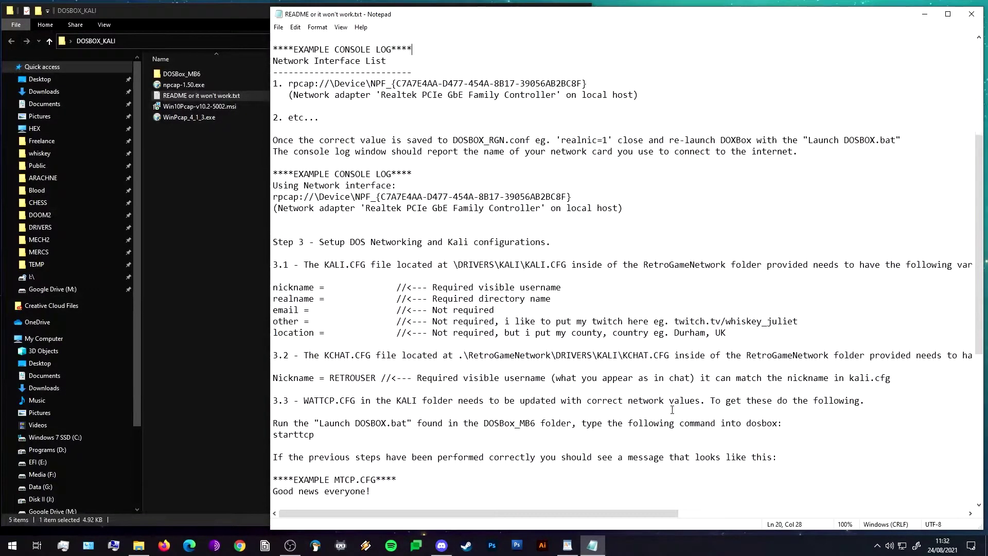
scroll(678, 410, up, 3)
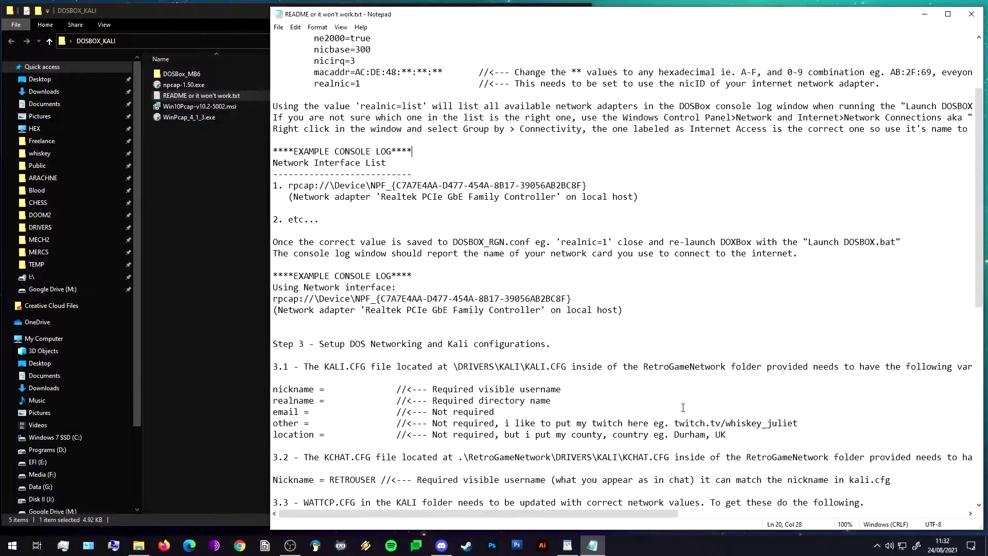
scroll(686, 405, up, 3)
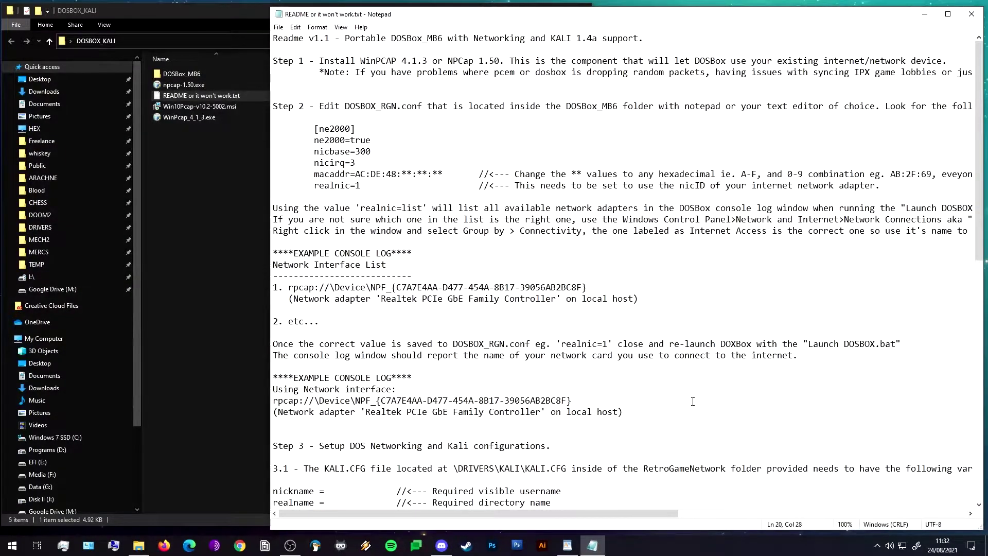
click(240, 165)
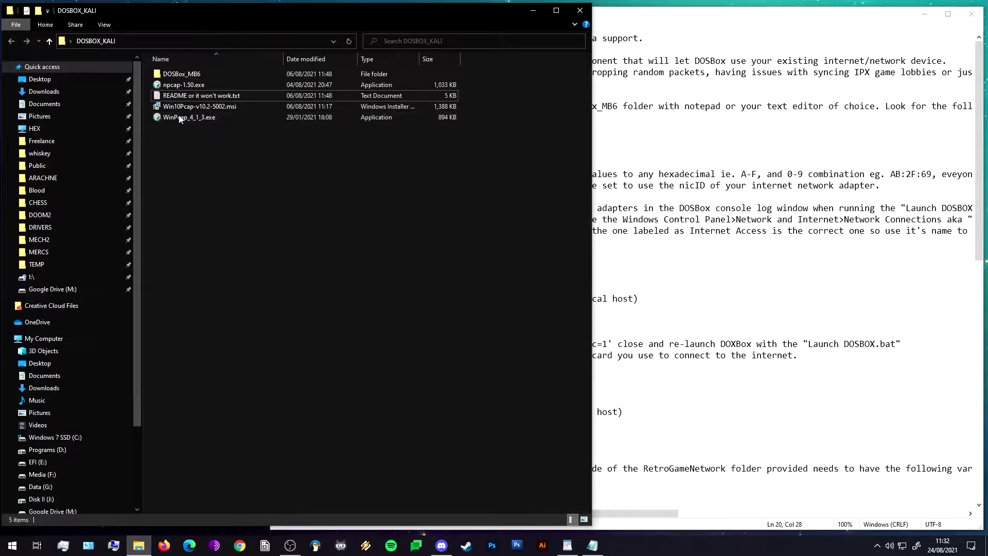
Open the DOSBox_MB6 folder showing dosbox.exe, DOSBOX_RGN.conf and Launch DOSBox.bat.
click(179, 76)
double_click(178, 75)
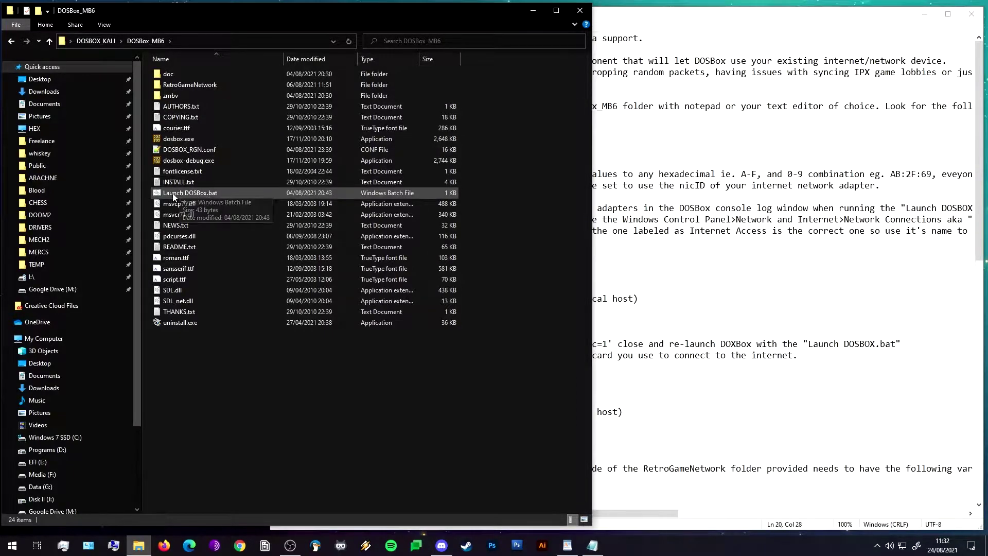
right_click(208, 193)
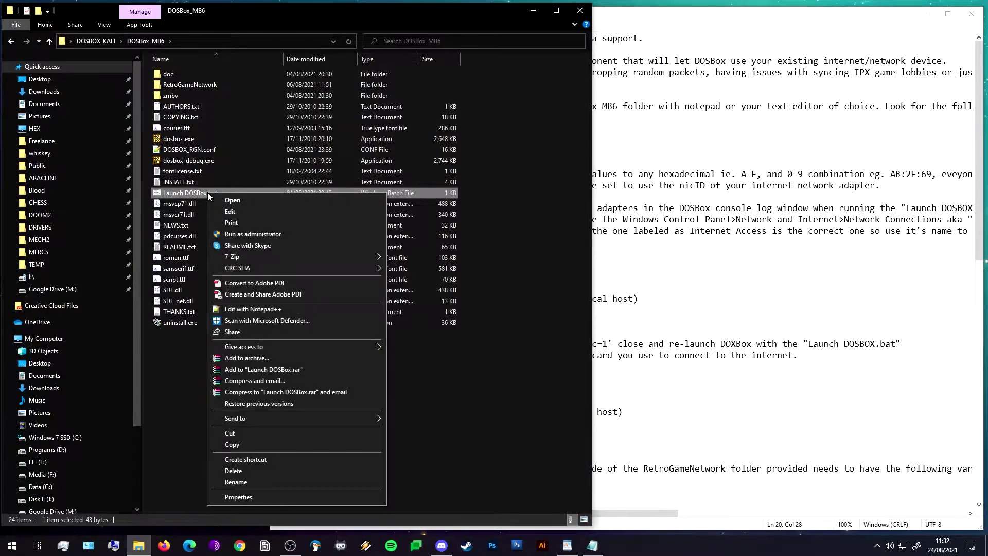
click(407, 372)
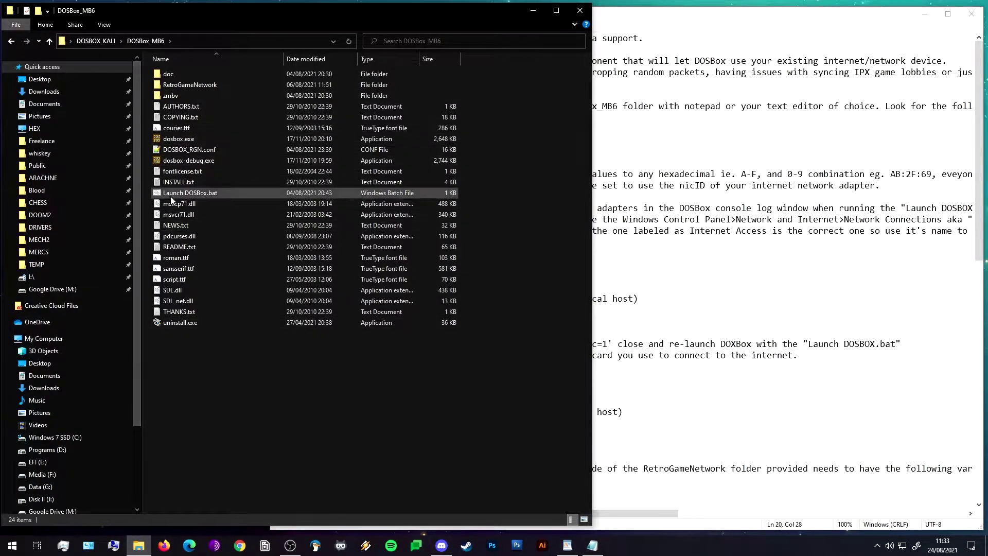
Send a desktop shortcut of Launch DOSBox.bat, then select DOSBOX_RGN.conf for editing.
right_click(188, 195)
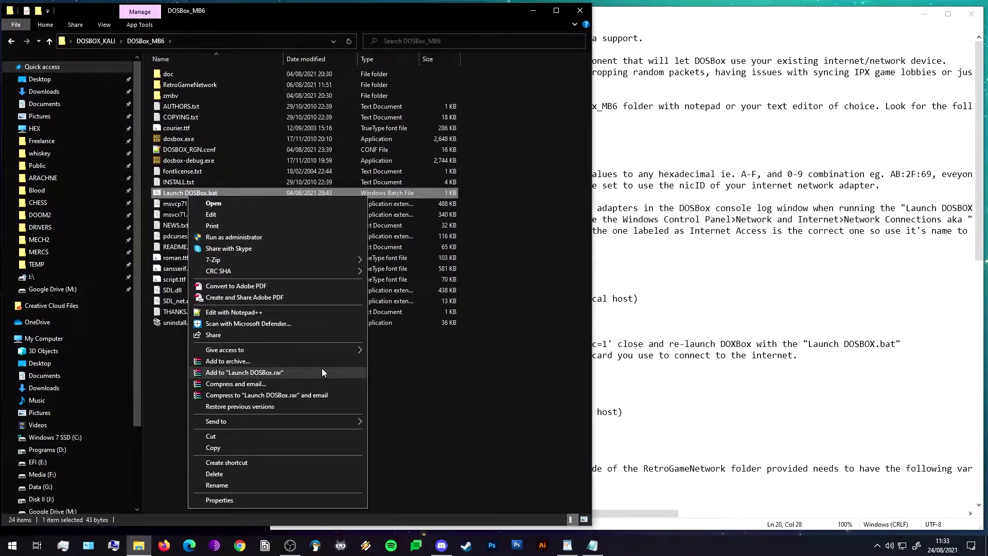
mouse_move(314, 421)
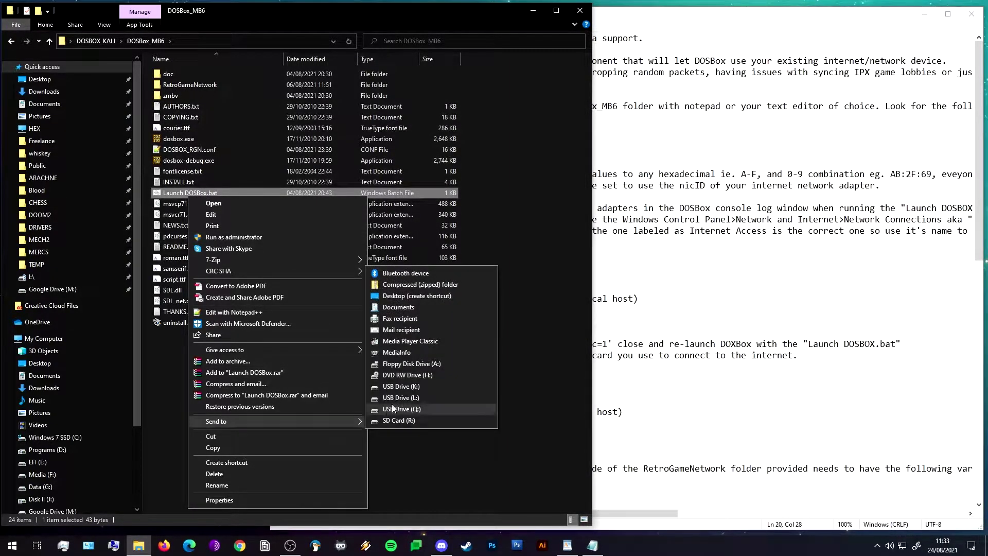
click(422, 299)
click(523, 415)
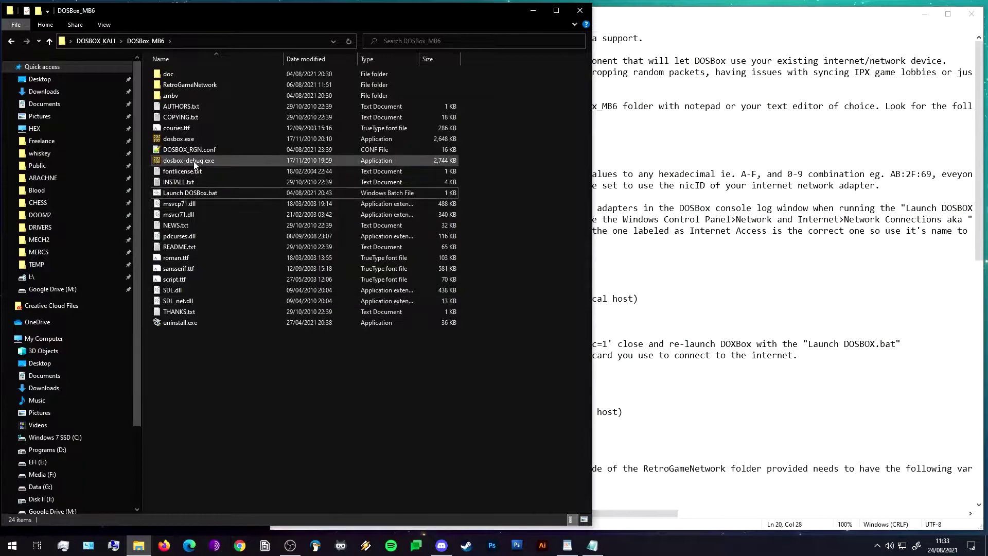
click(205, 149)
right_click(203, 147)
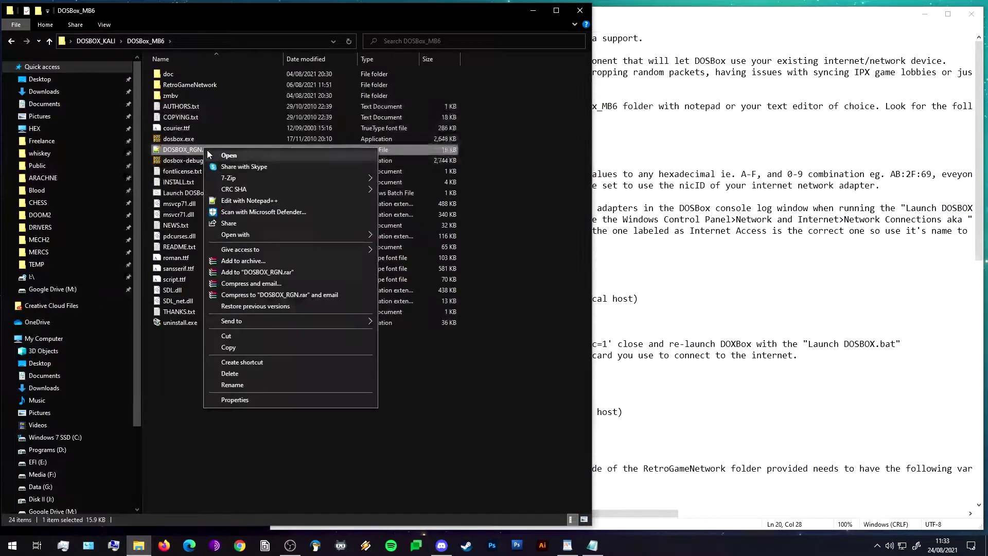
Open DOSBOX_RGN.conf in Notepad++ and set realnic on line 344 to list.
click(255, 208)
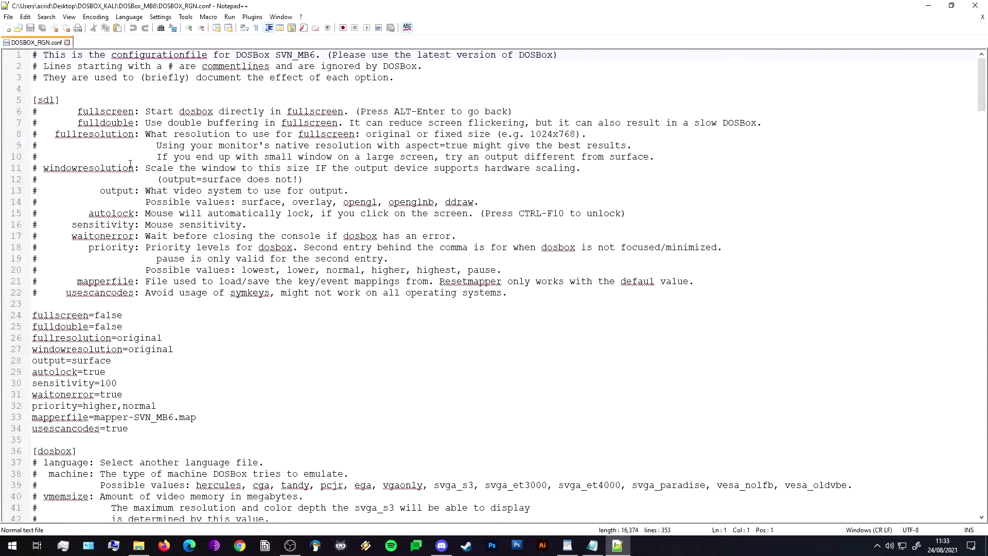
drag(982, 75, 983, 467)
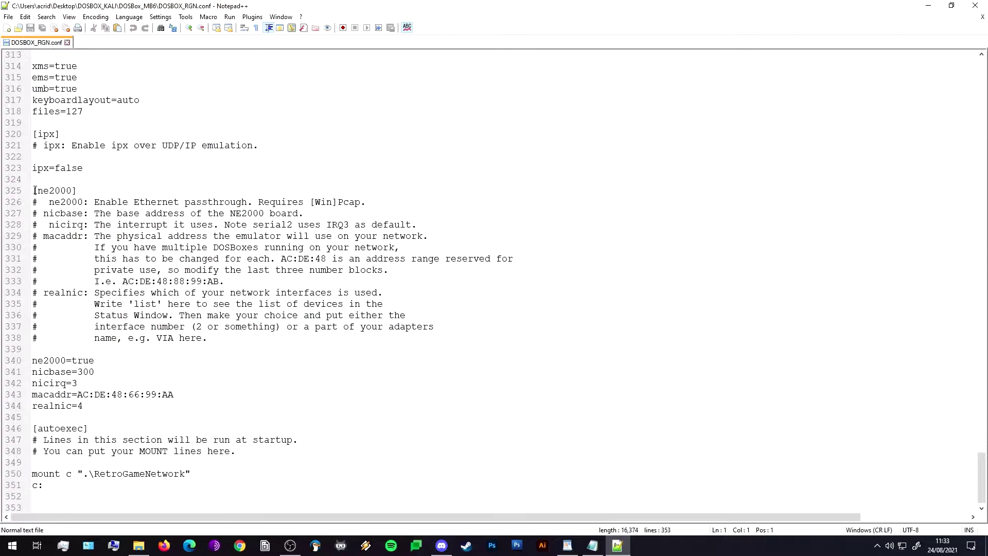
drag(34, 191, 128, 189)
click(536, 286)
drag(86, 406, 78, 406)
text(list)
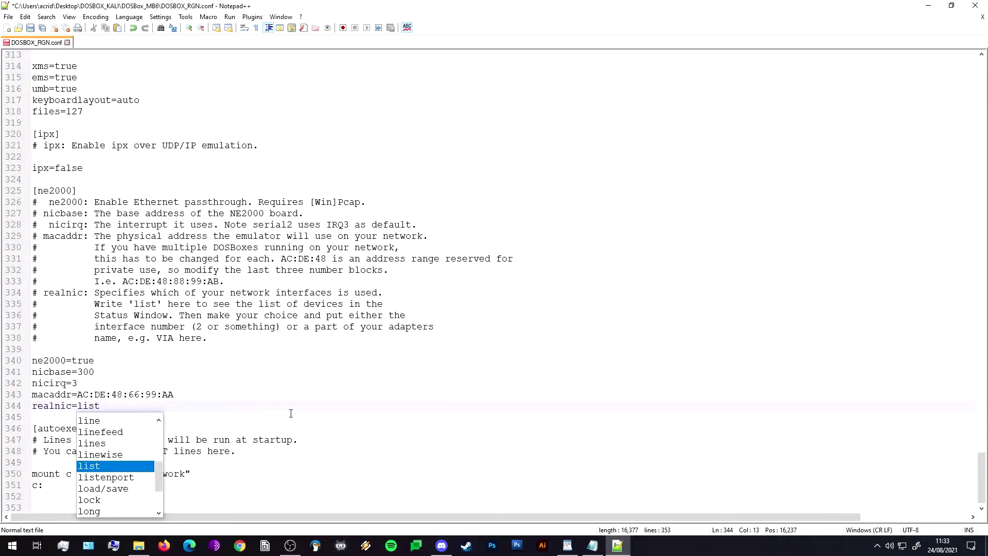
click(316, 408)
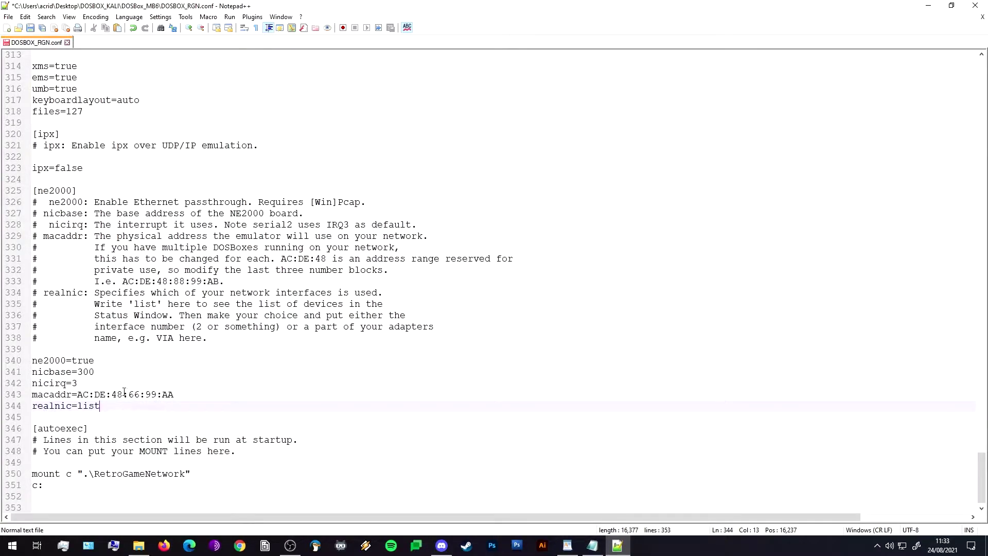
Change the [ne2000] macaddr value to AC:DE:48:55:77:DF.
drag(128, 396, 139, 399)
text(55)
key(shift+Right)
key(shift+Right)
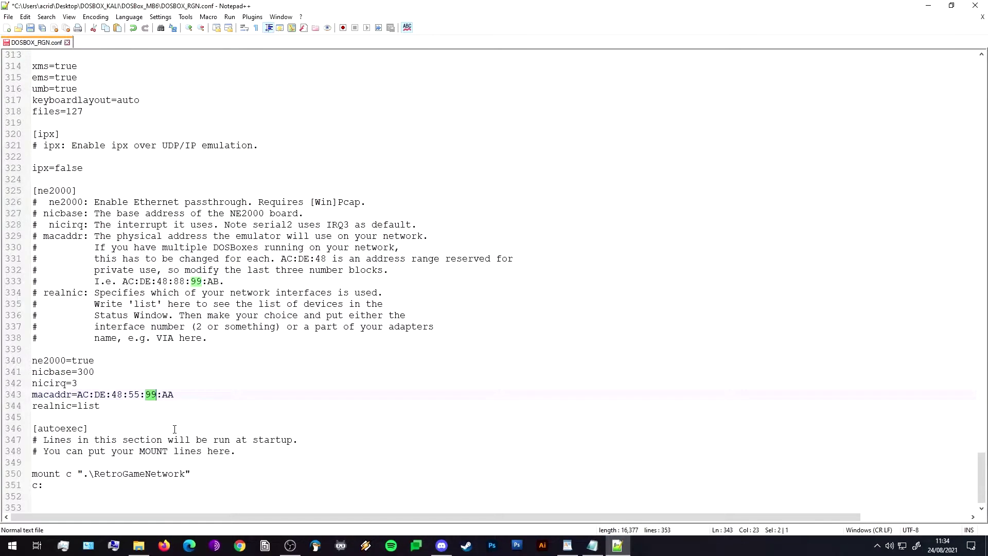
text(77)
key(Right)
key(shift+End)
text(DF)
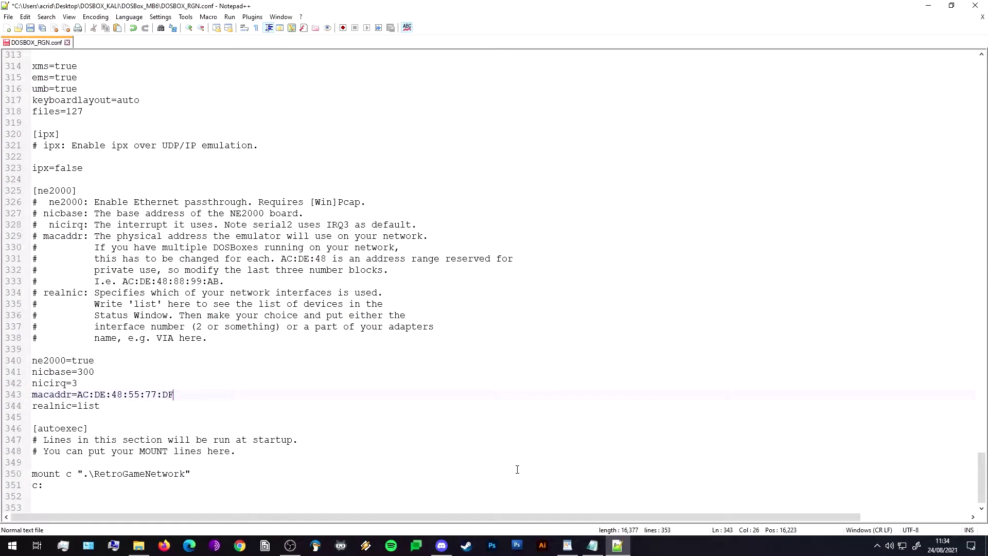
Check the edited MAC address line and save DOSBOX_RGN.conf.
scroll(517, 469, down, 1)
click(488, 444)
click(423, 367)
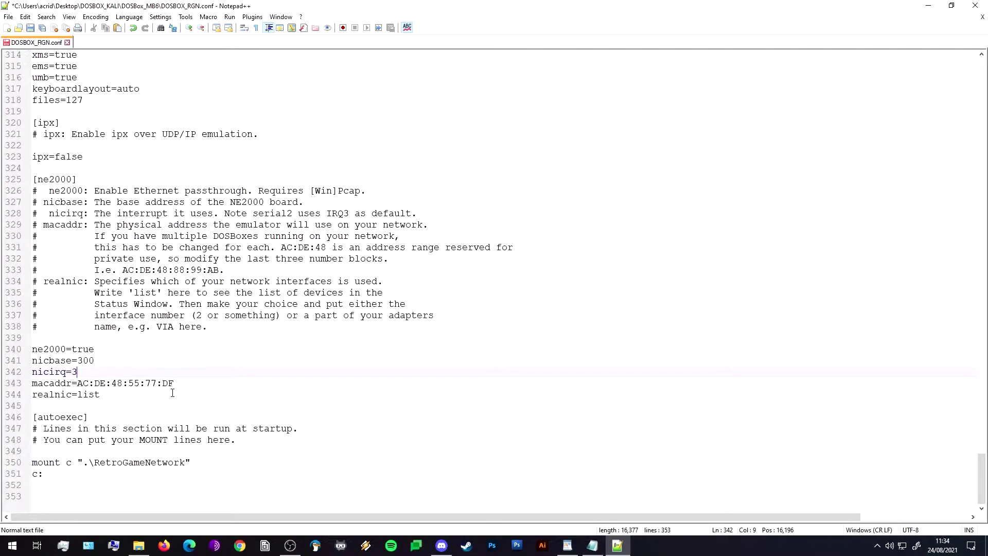
click(198, 382)
click(319, 429)
click(234, 380)
key(ctrl+s)
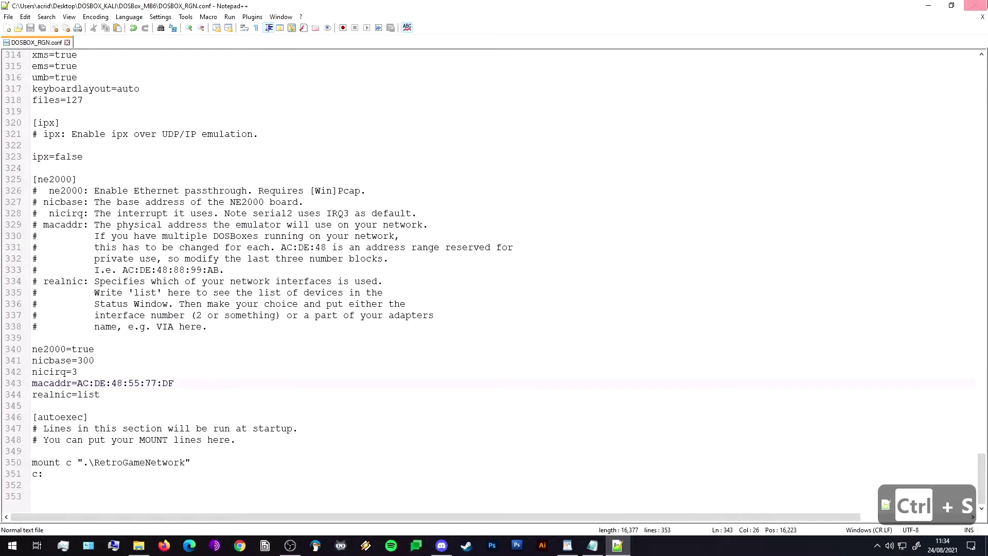
Close Notepad++ and run Launch DOSBox.bat so the status window lists three network interfaces.
click(985, 6)
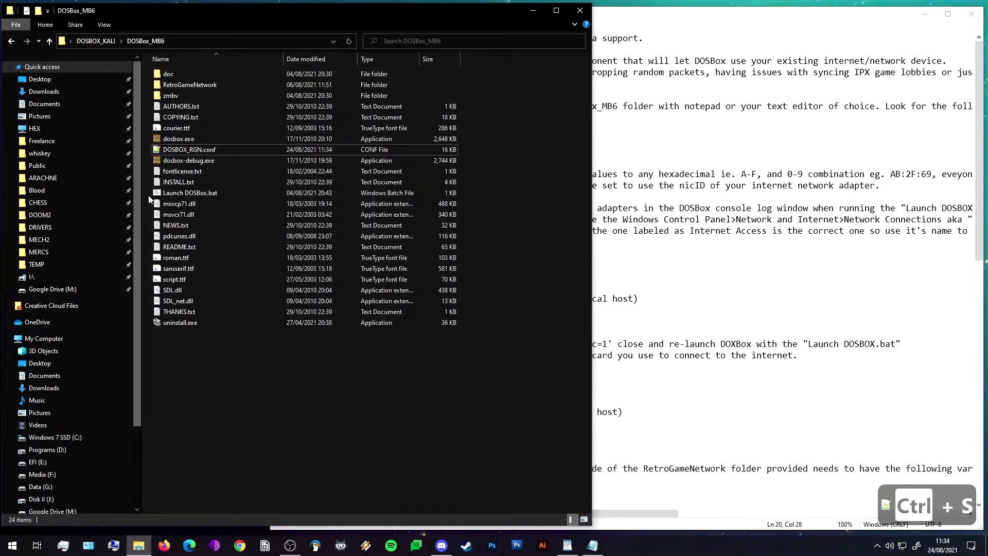
double_click(176, 193)
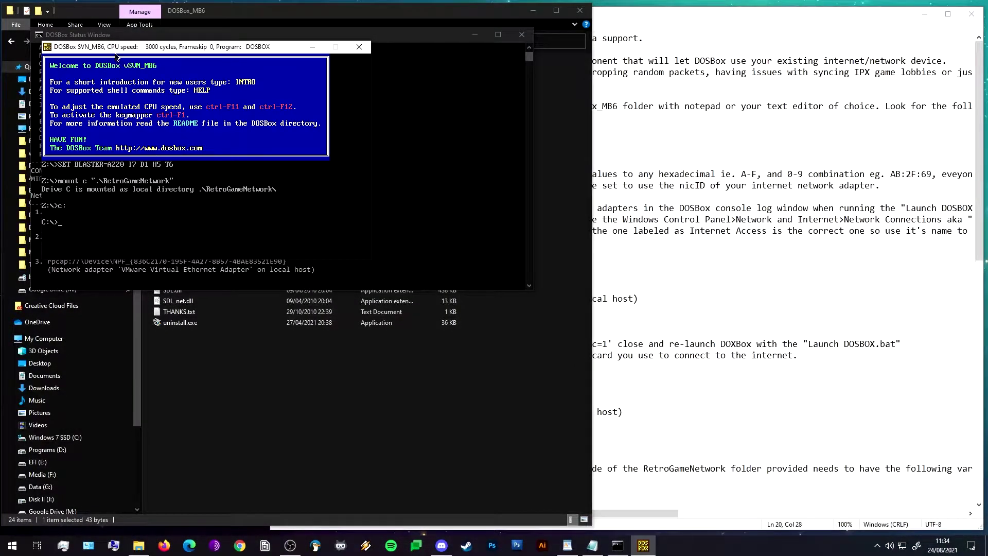
drag(106, 17, 612, 51)
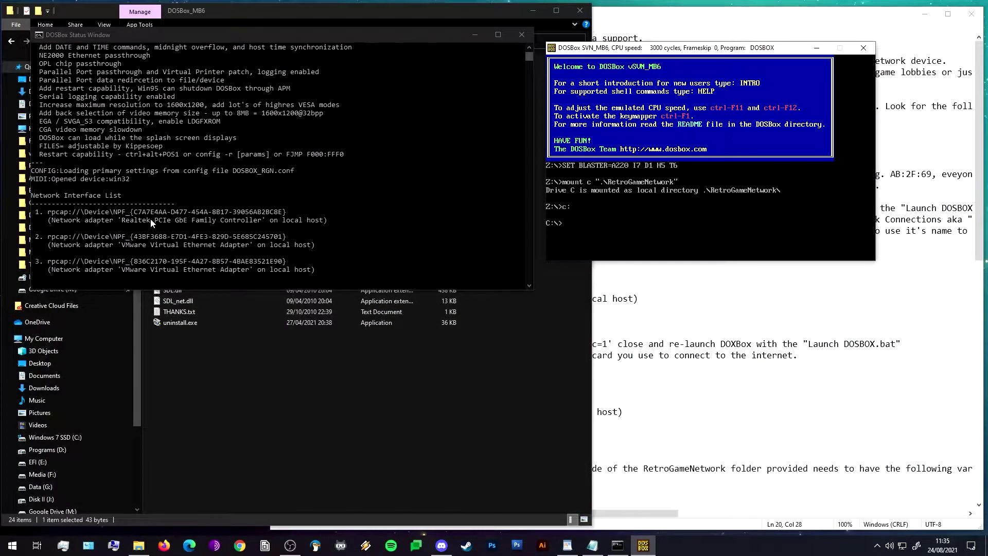
click(139, 547)
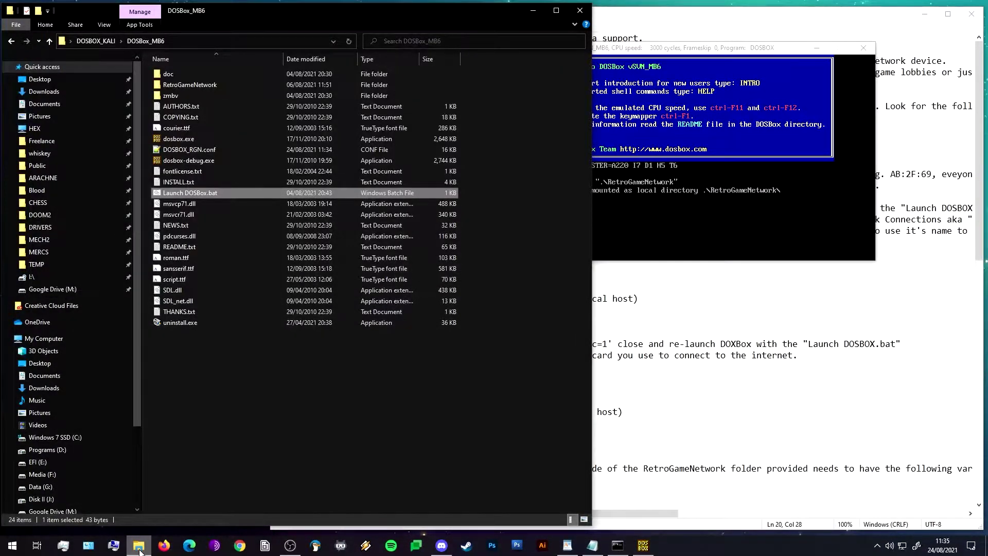
click(139, 547)
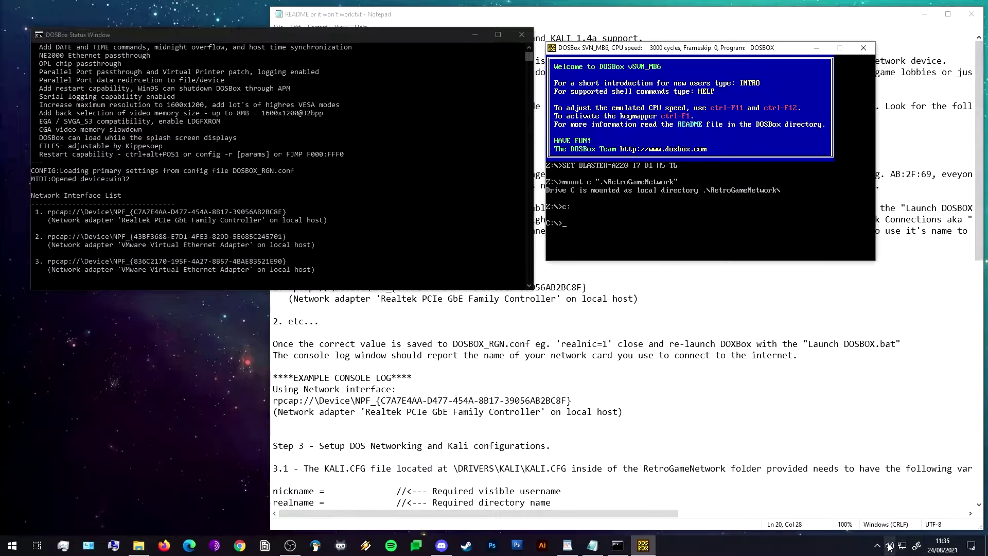
Open Network Connections from the tray to see the Realtek and virtual adapters.
click(904, 549)
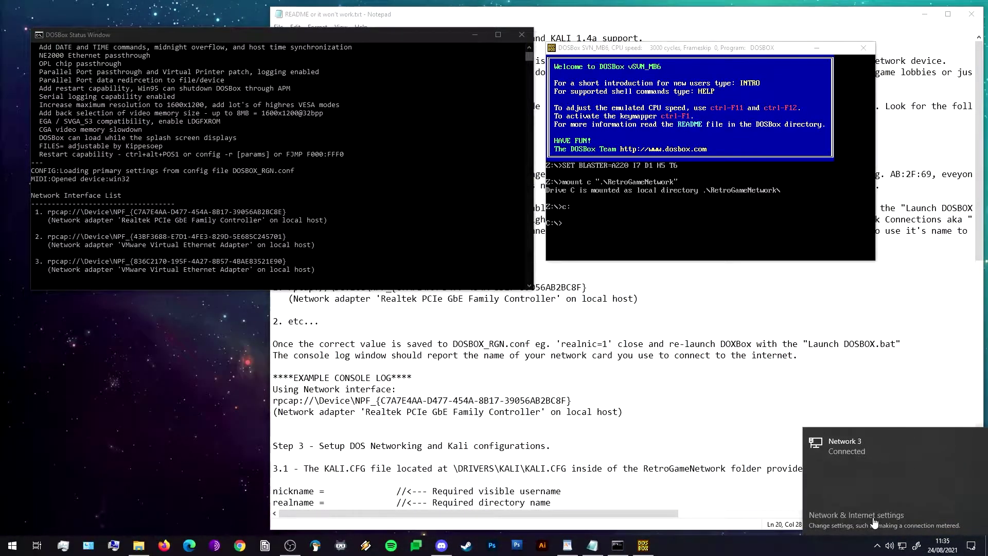
click(874, 520)
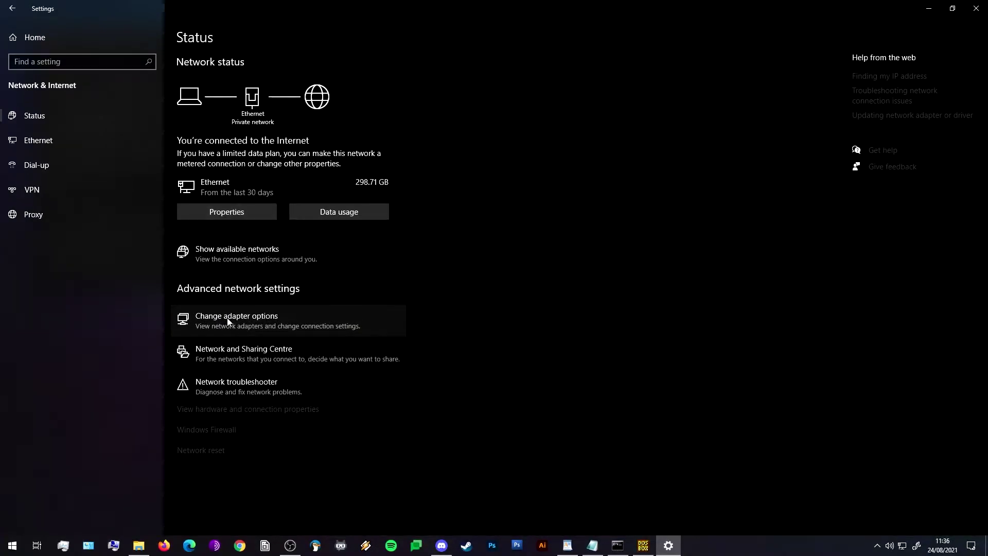
click(228, 322)
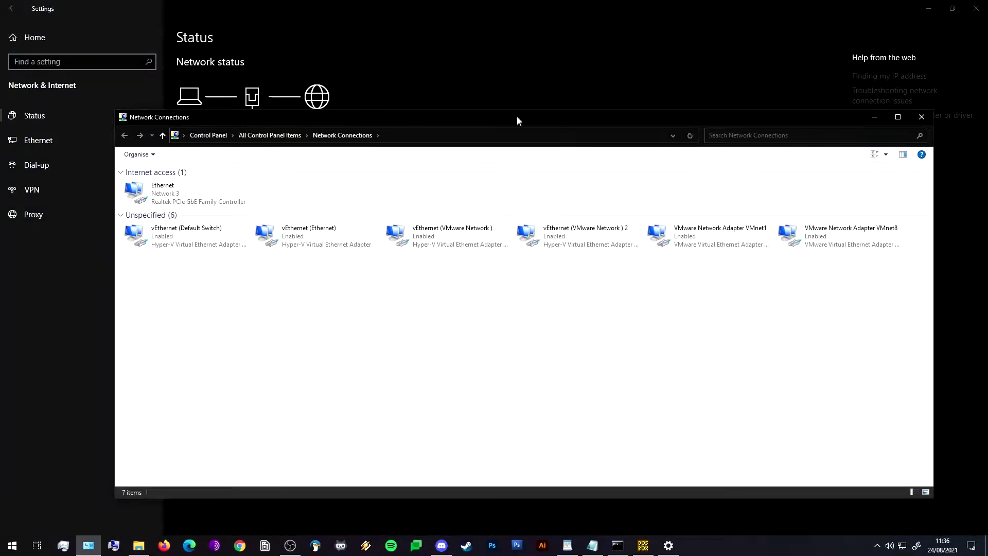
drag(151, 266, 887, 232)
click(829, 346)
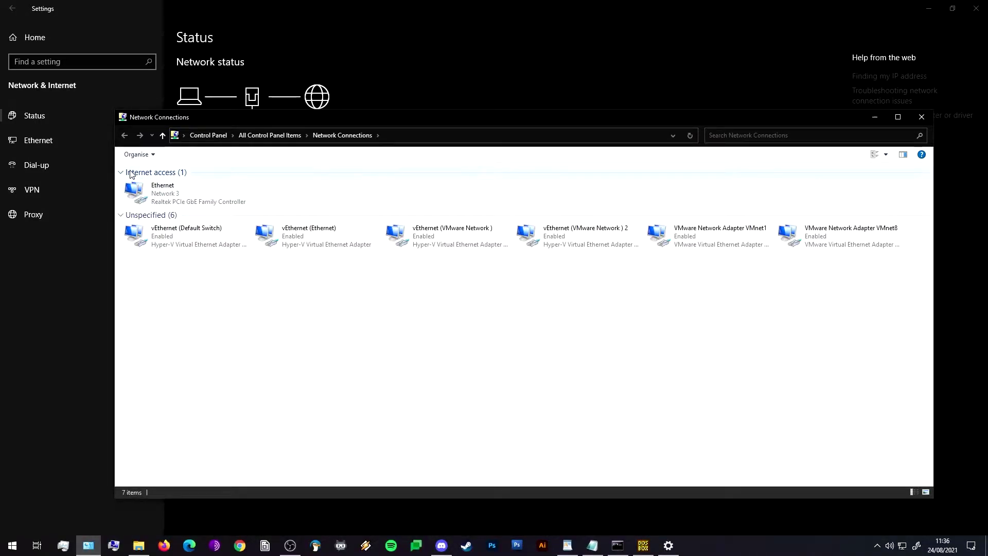
Check grouping by connectivity, confirming only the Realtek PCIe GbE adapter has internet.
right_click(246, 305)
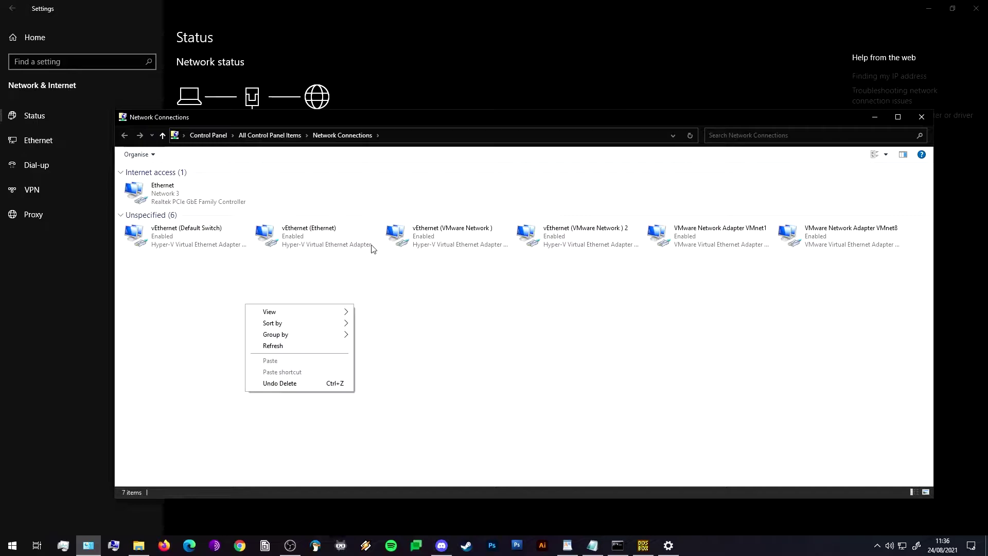
mouse_move(335, 334)
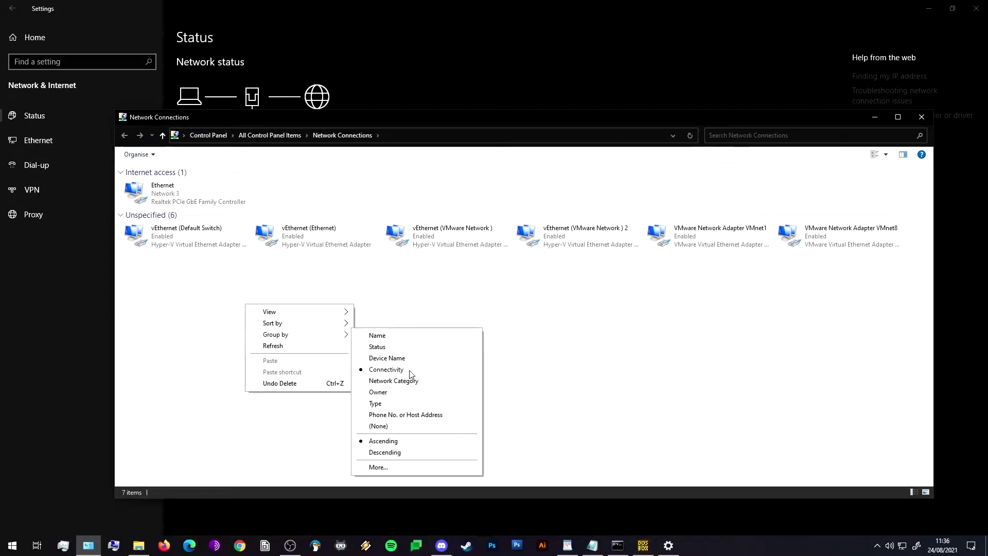
click(461, 311)
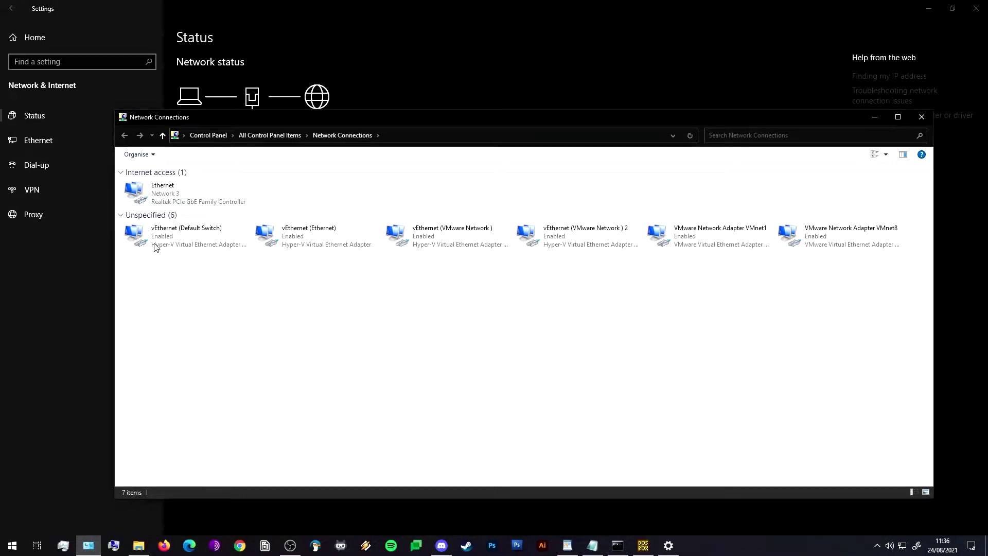
drag(145, 283, 462, 340)
Close Network Connections, Settings and DOSBox, and return to the DOSBox_MB6 folder.
click(922, 118)
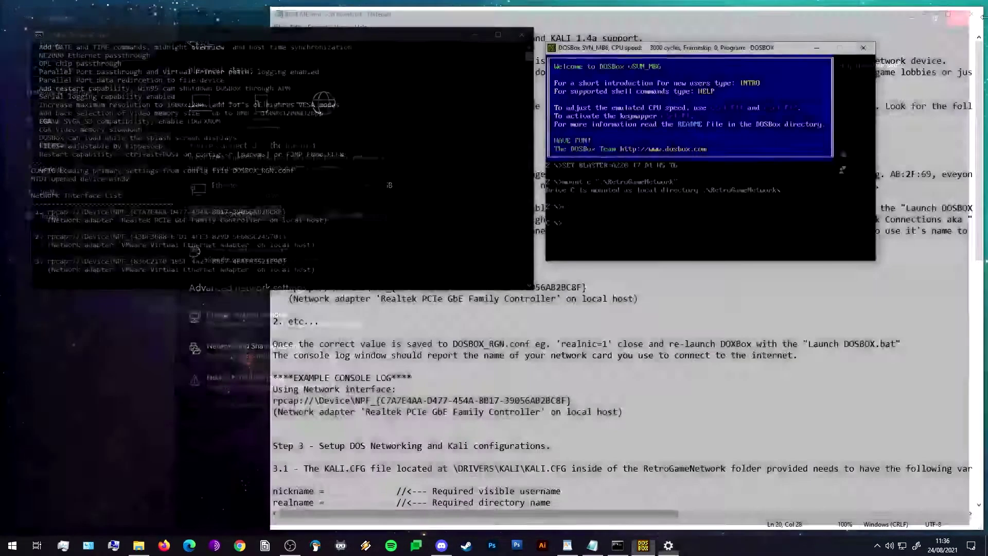
click(976, 8)
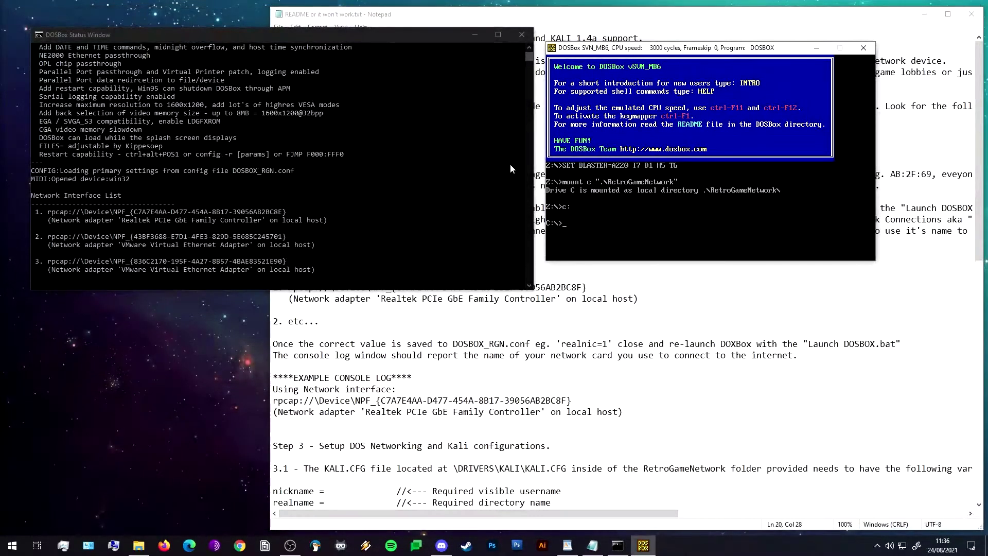
click(864, 47)
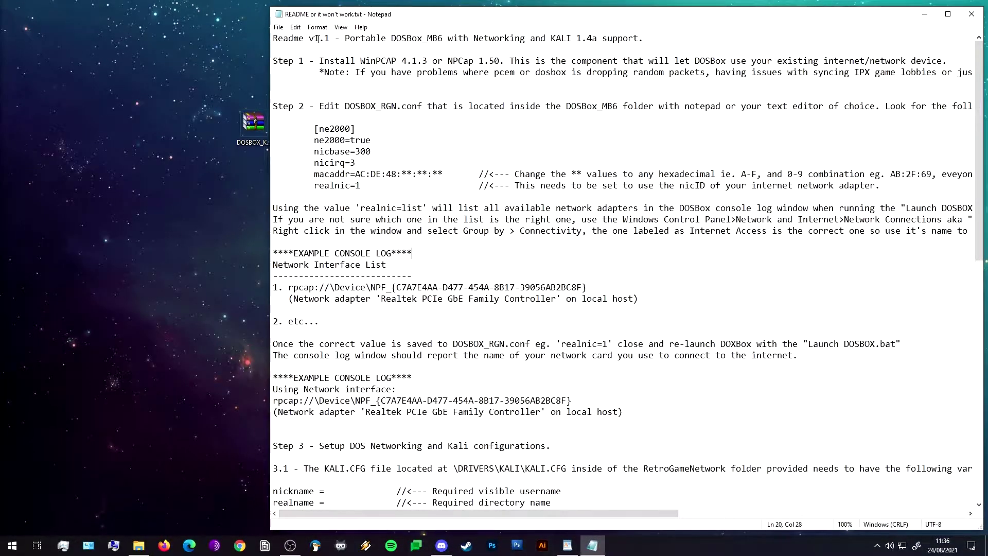
click(138, 546)
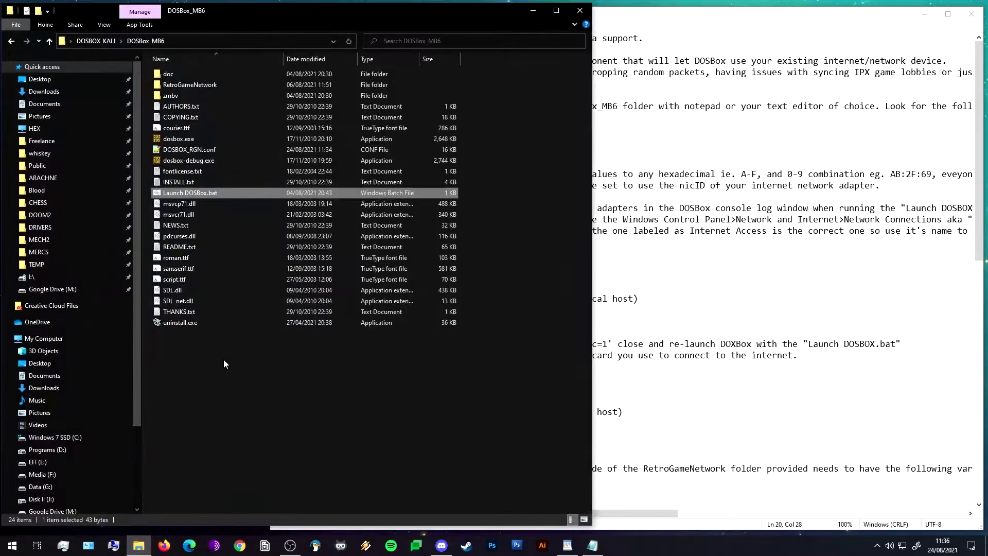
Change realnic in DOSBOX_RGN.conf from list to 1 and save it.
right_click(172, 149)
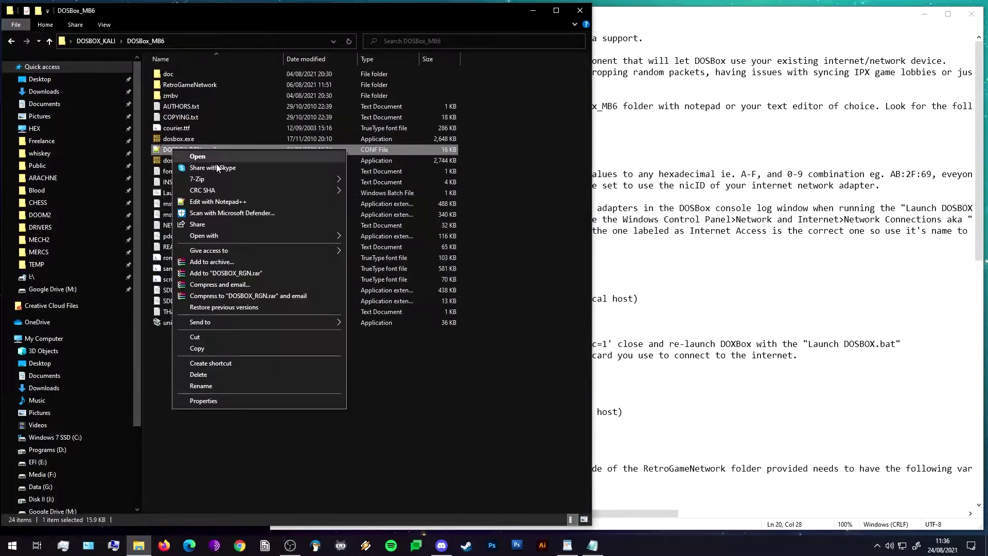
click(236, 201)
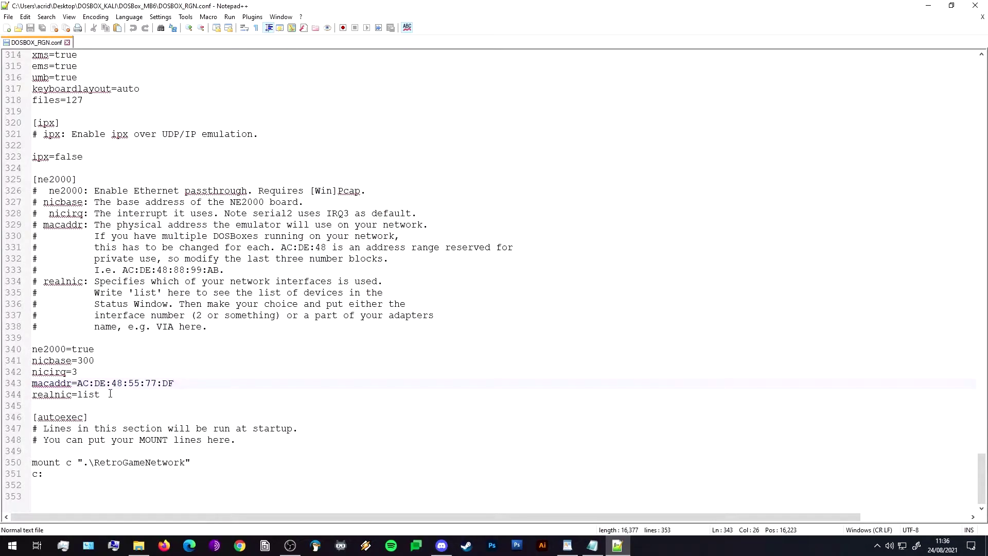
drag(110, 394, 78, 395)
text(1)
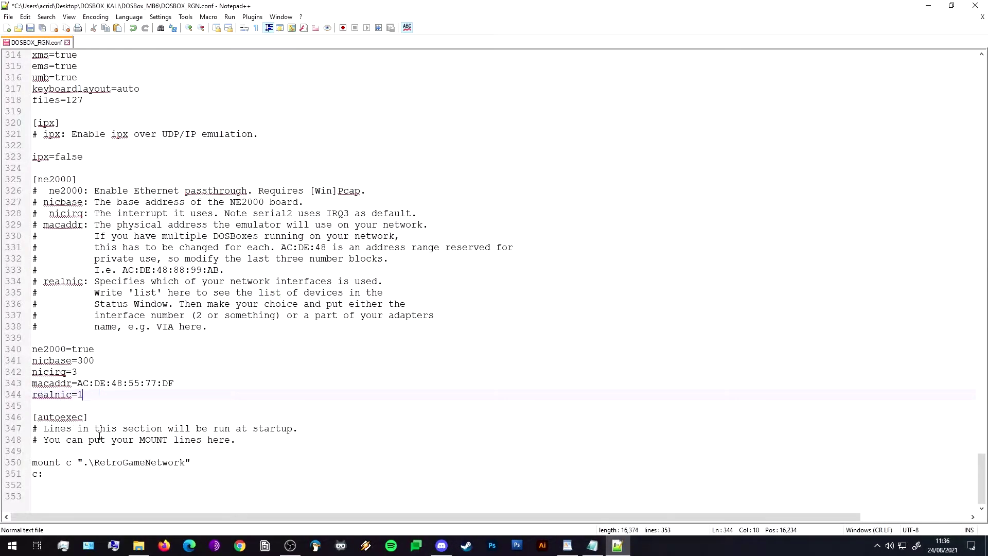
key(ctrl+s)
click(448, 236)
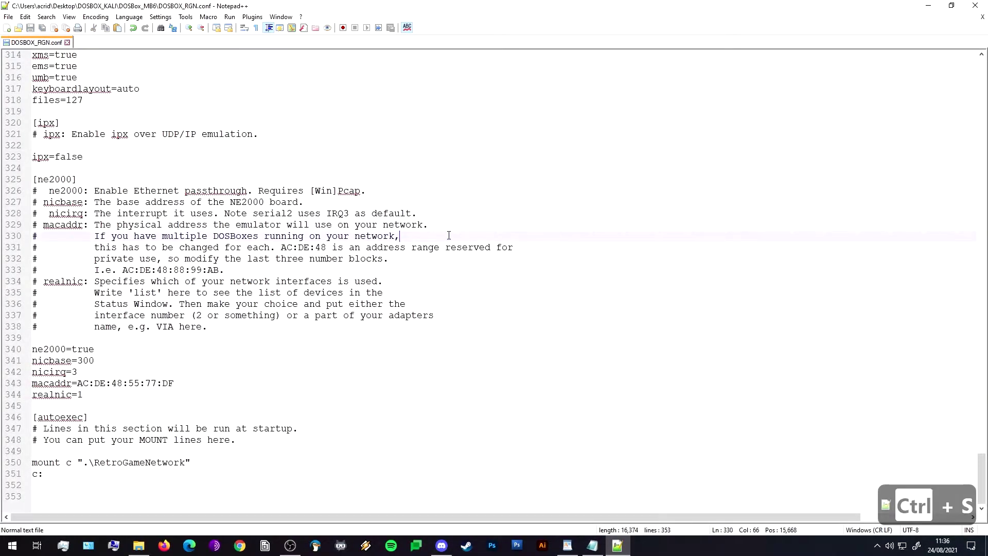
click(975, 5)
Scroll the README to Step 3 and snap it right, with DOSBox_MB6 on the left.
click(626, 163)
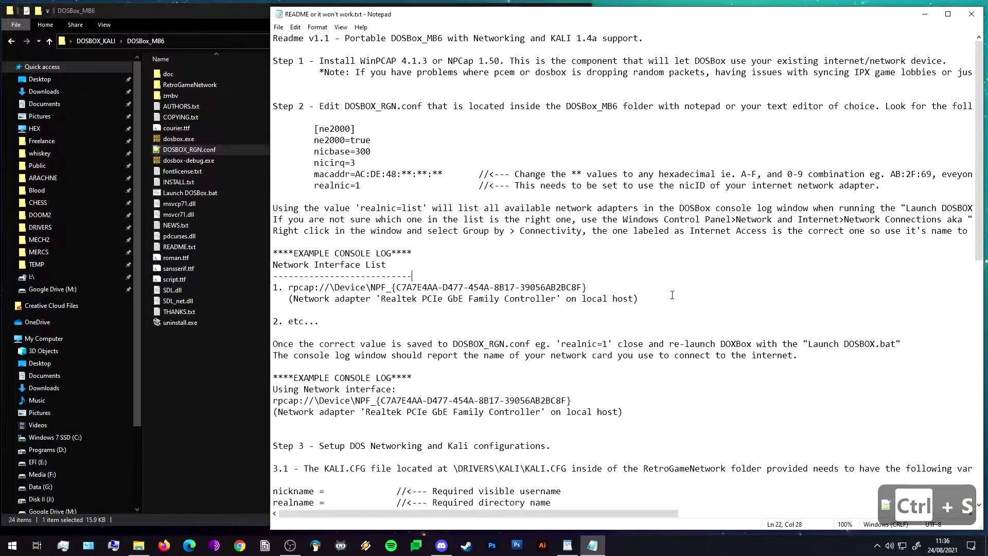
scroll(587, 144, down, 5)
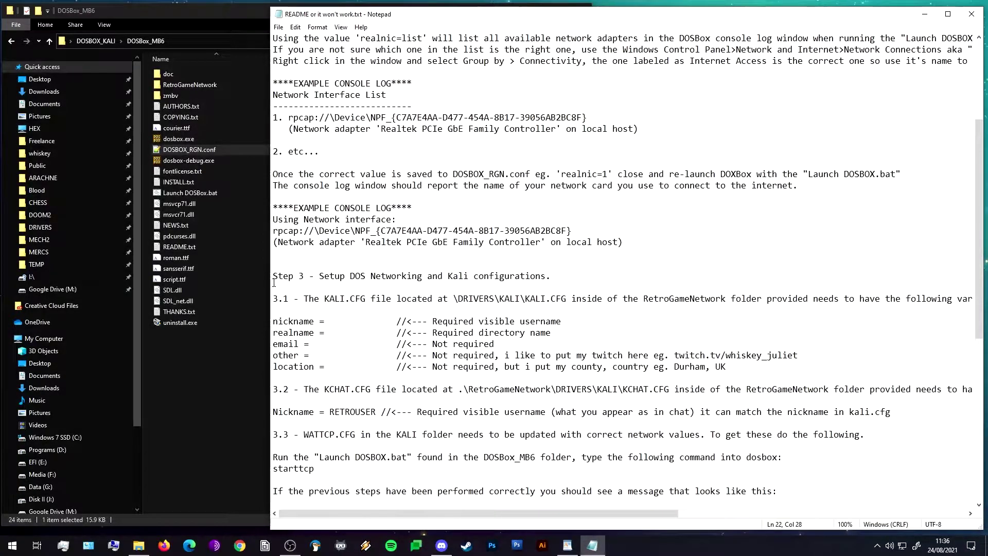
drag(271, 281, 364, 281)
scroll(371, 309, up, 5)
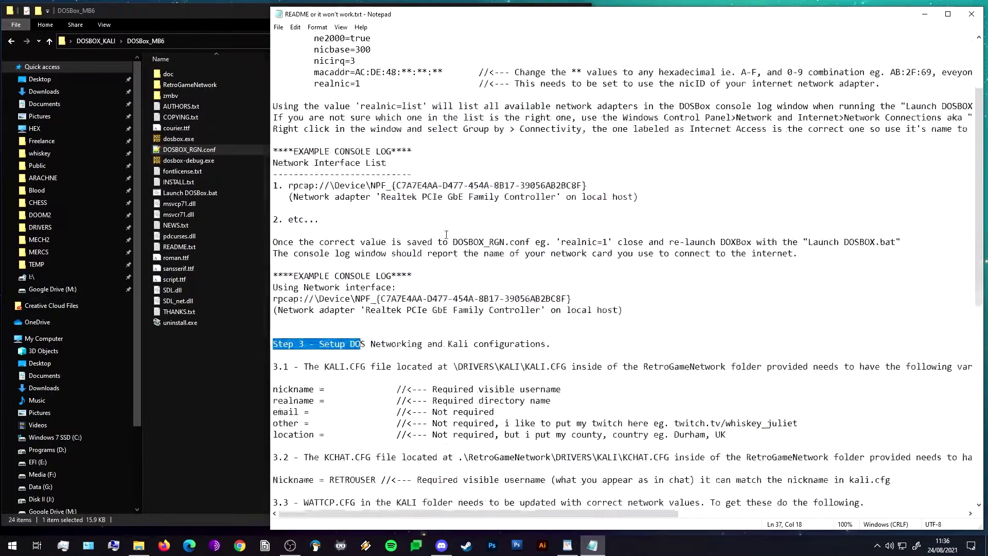
scroll(447, 234, down, 3)
scroll(324, 235, down, 1)
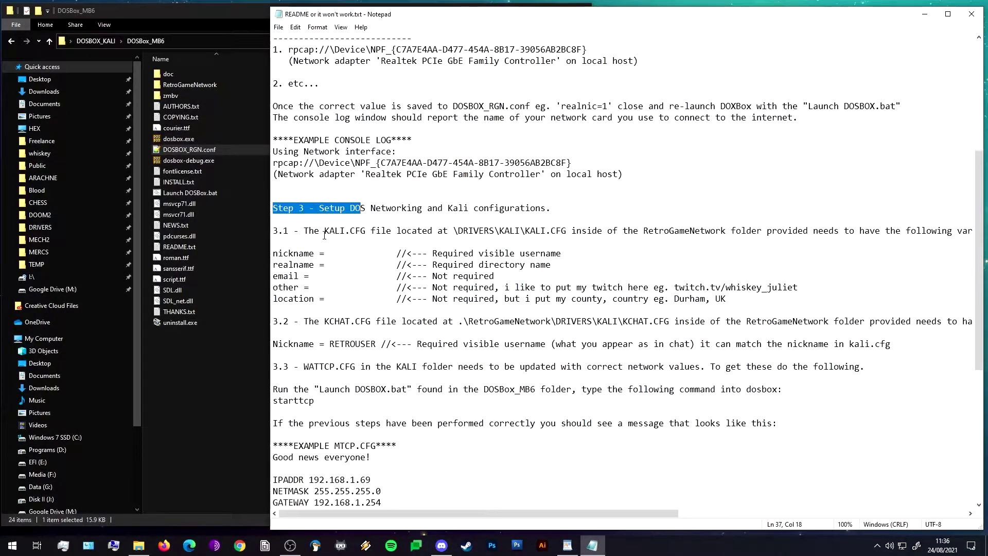
key(super+Right)
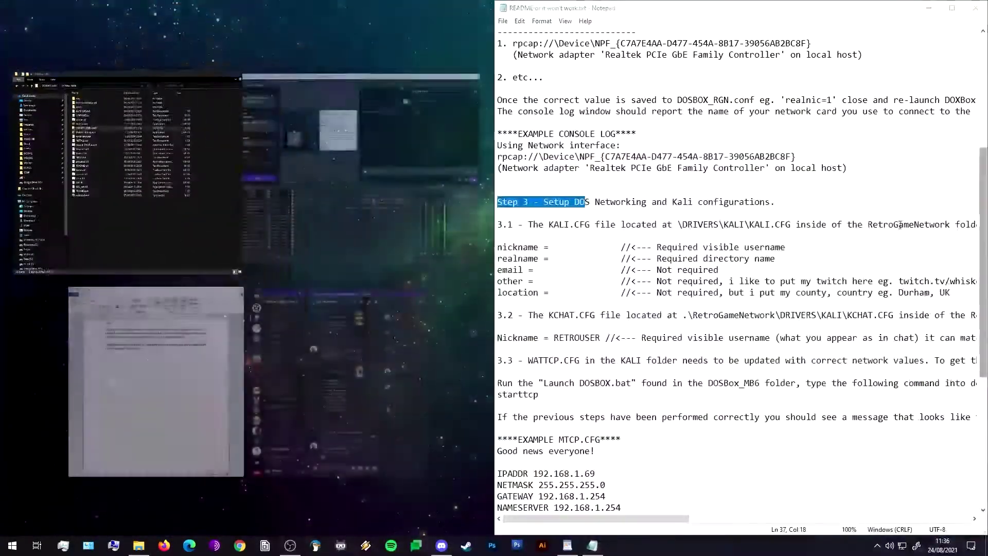
click(81, 211)
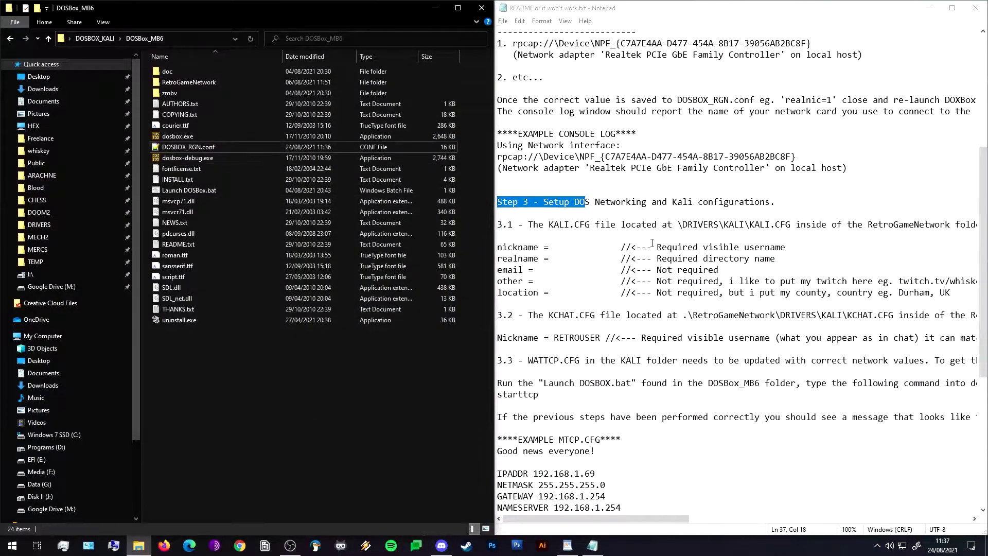
click(600, 211)
scroll(570, 216, down, 1)
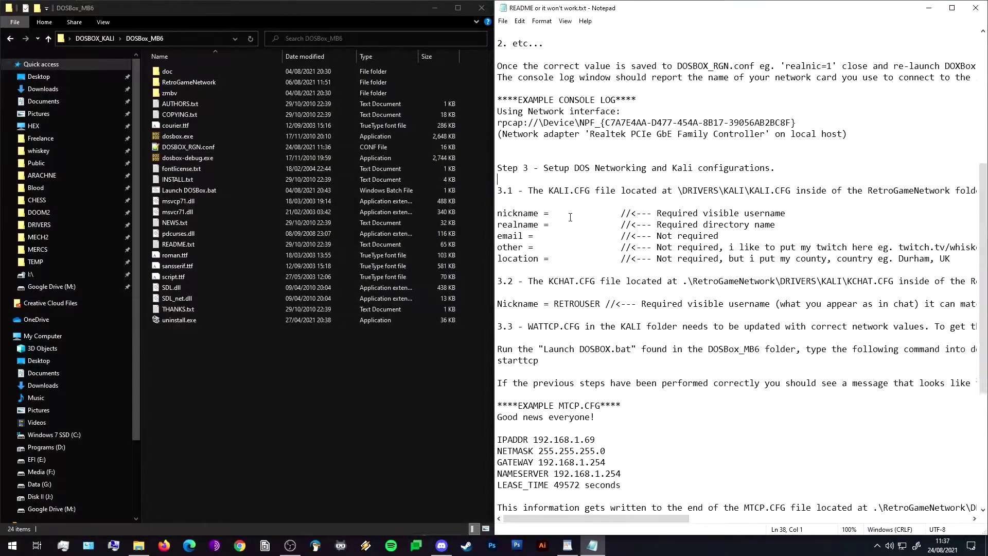
click(355, 400)
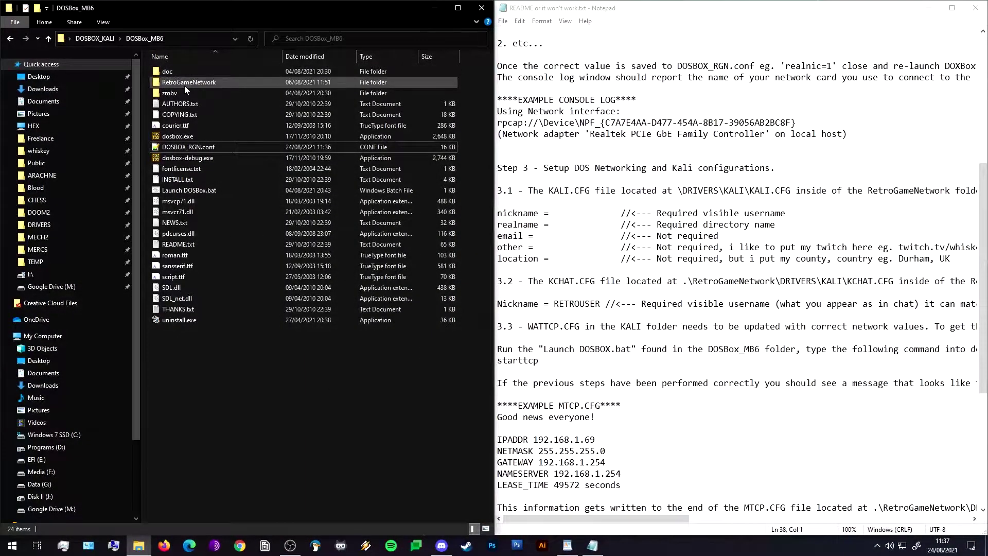
Open KALI.CFG from RetroGameNetwork\DRIVERS\KALI in Notepad++.
double_click(185, 82)
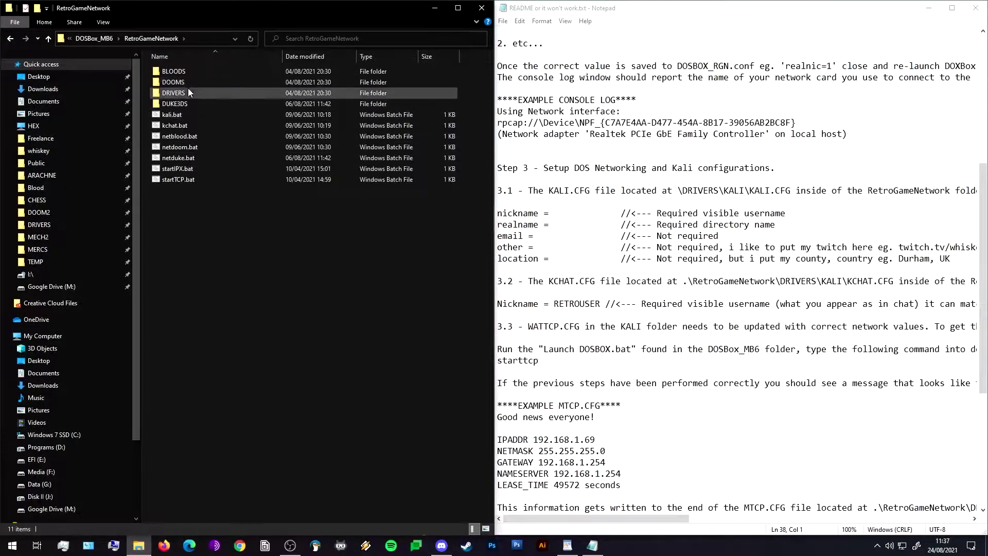
double_click(188, 90)
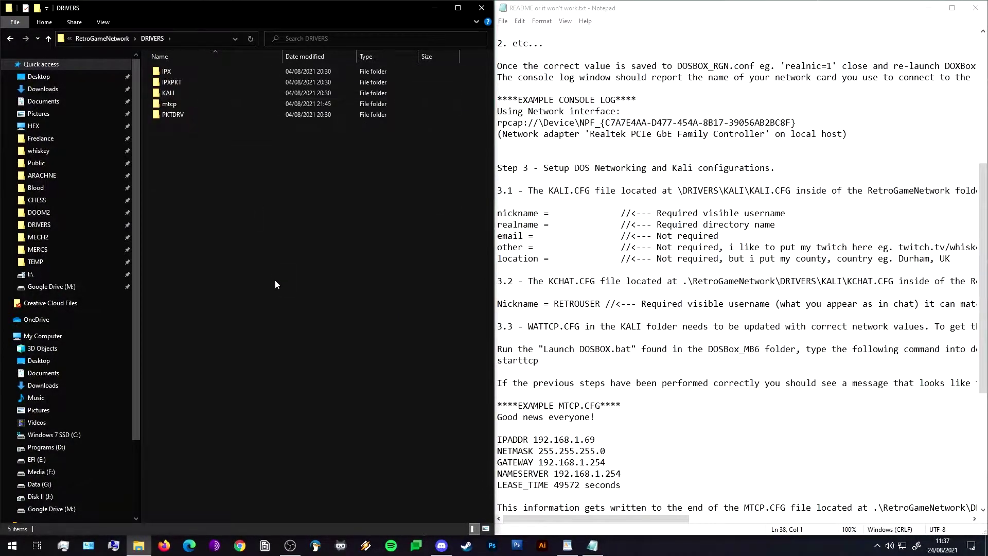
click(177, 84)
double_click(177, 92)
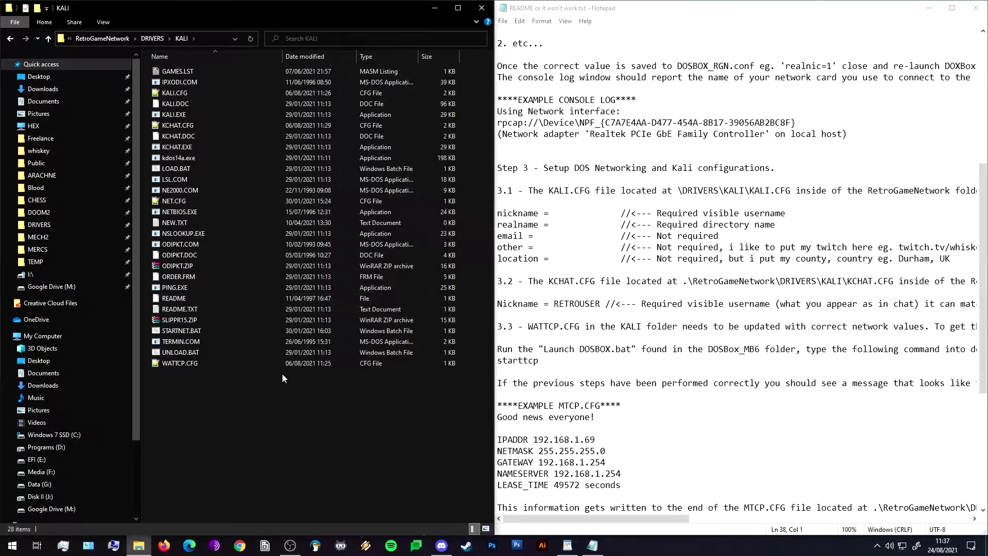
right_click(177, 95)
click(213, 151)
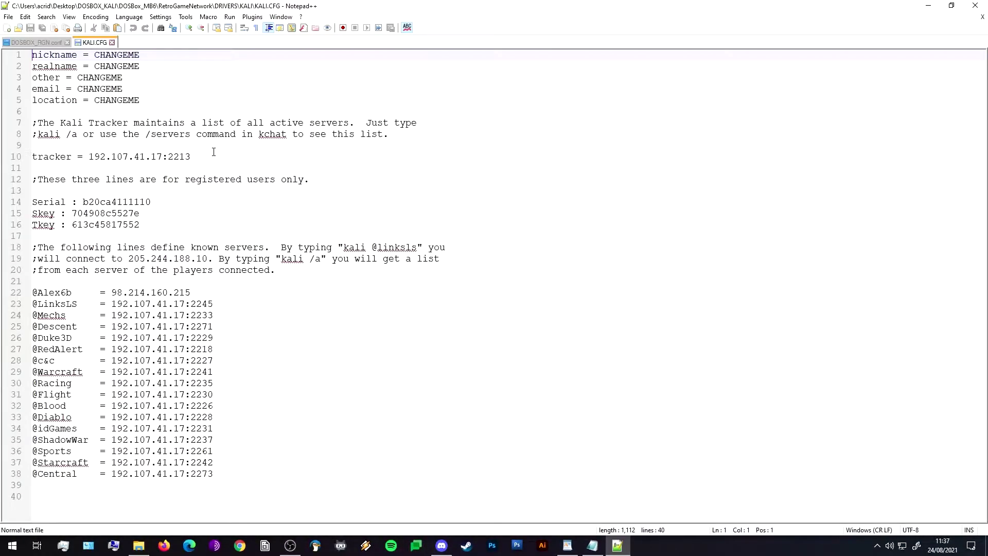
Restore the Notepad++ window and resize it to sit beside the README.
double_click(304, 7)
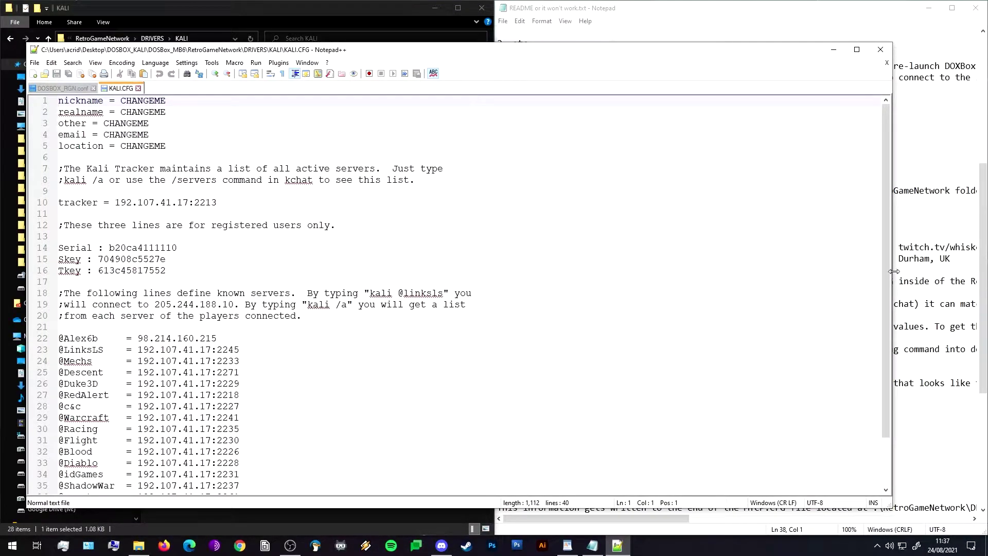
drag(894, 273, 523, 273)
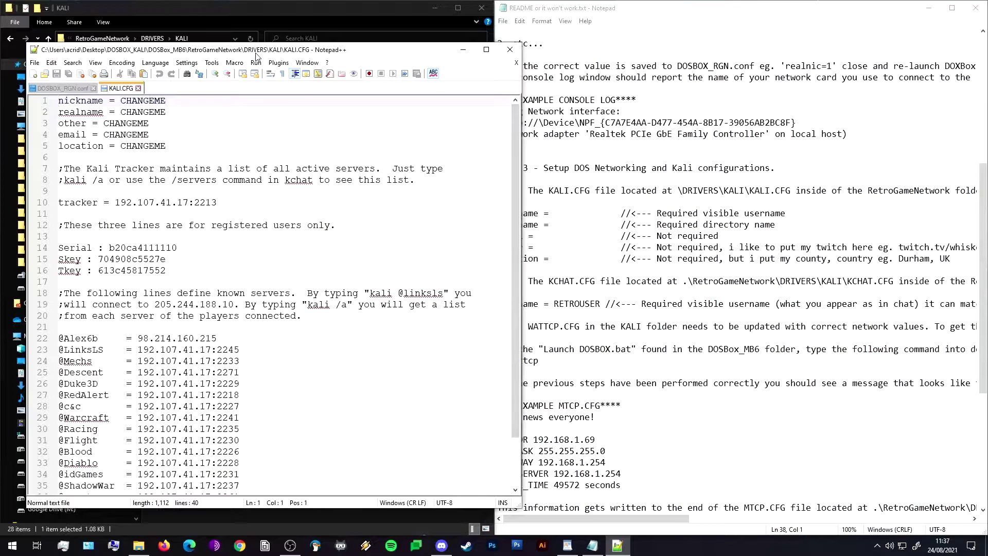
drag(257, 54, 239, 21)
double_click(104, 68)
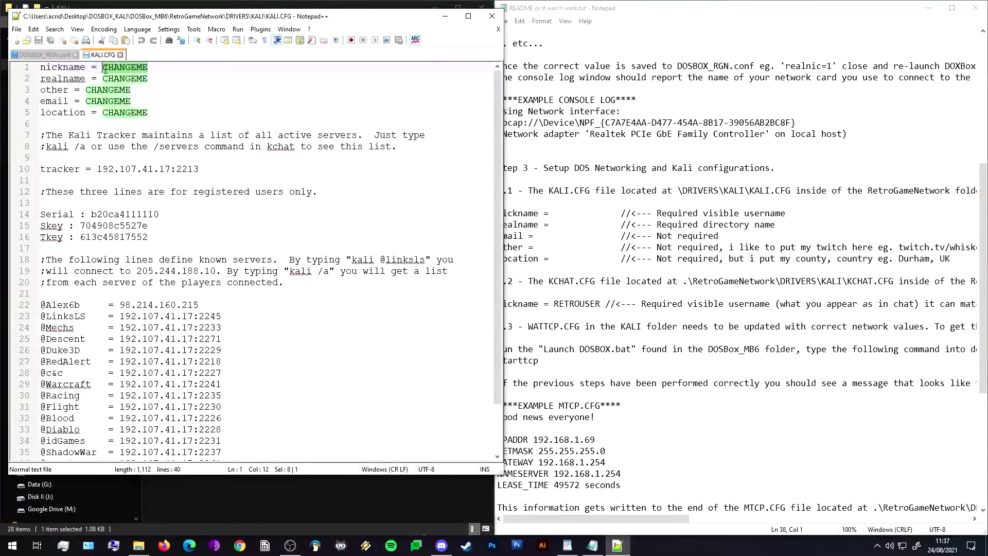
text(Nicky)
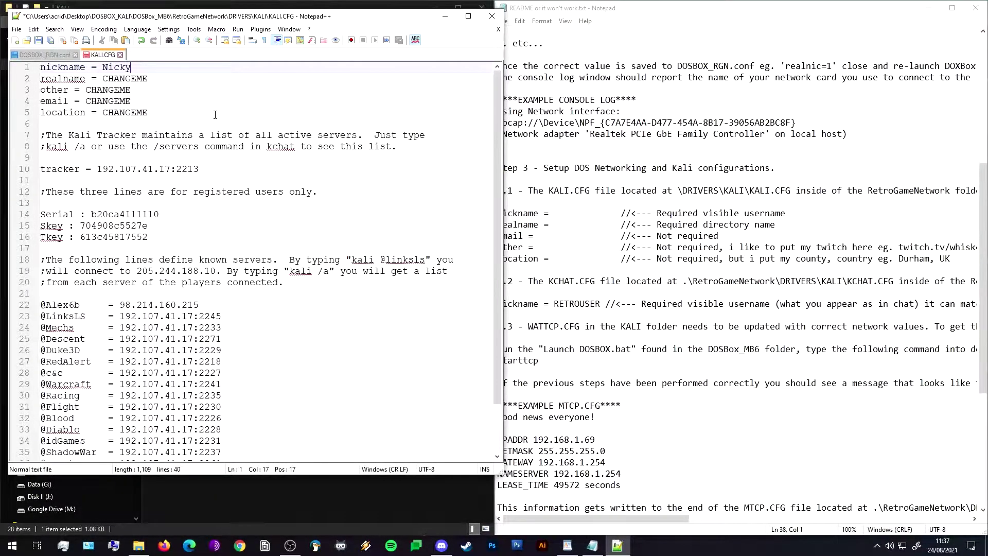
text(names)
drag(148, 78, 103, 79)
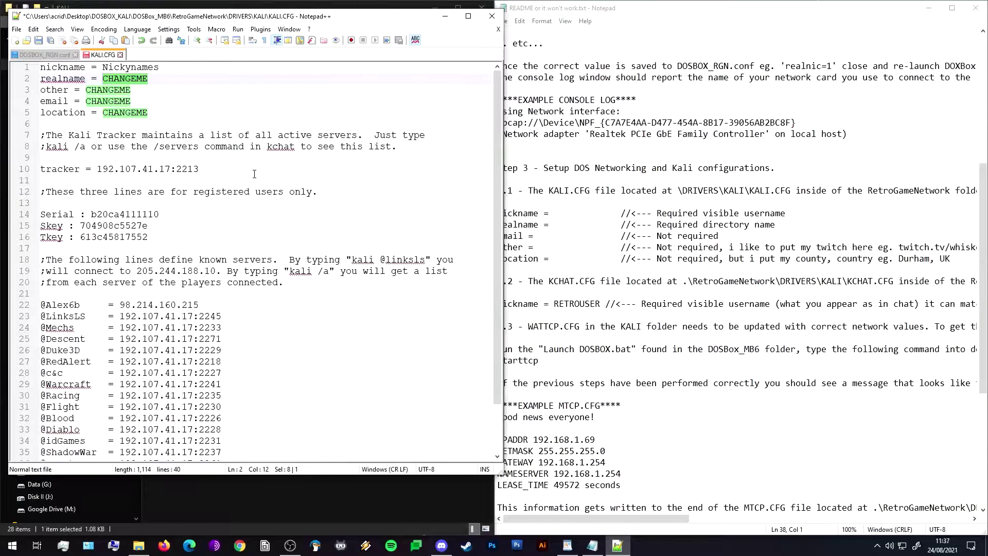
text(Bob)
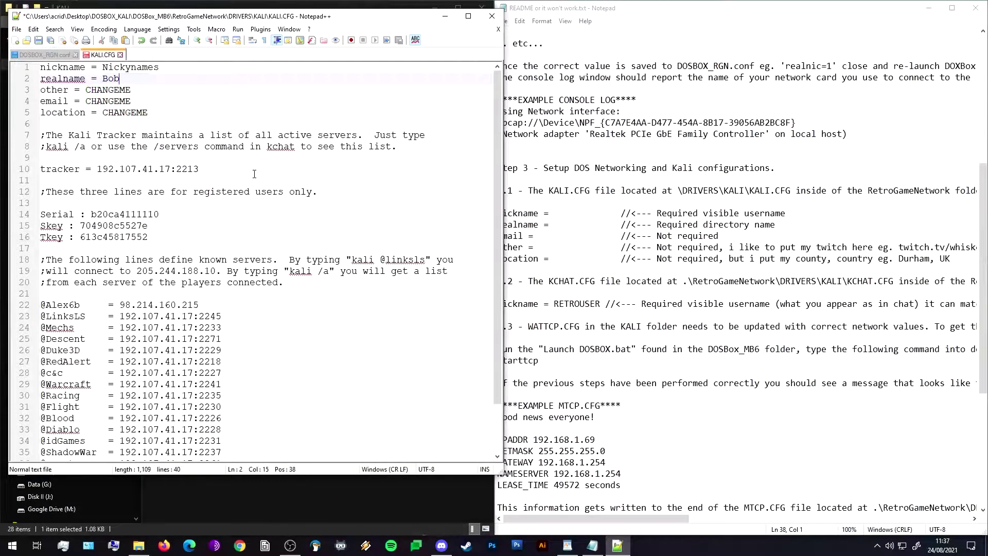
drag(132, 90, 88, 95)
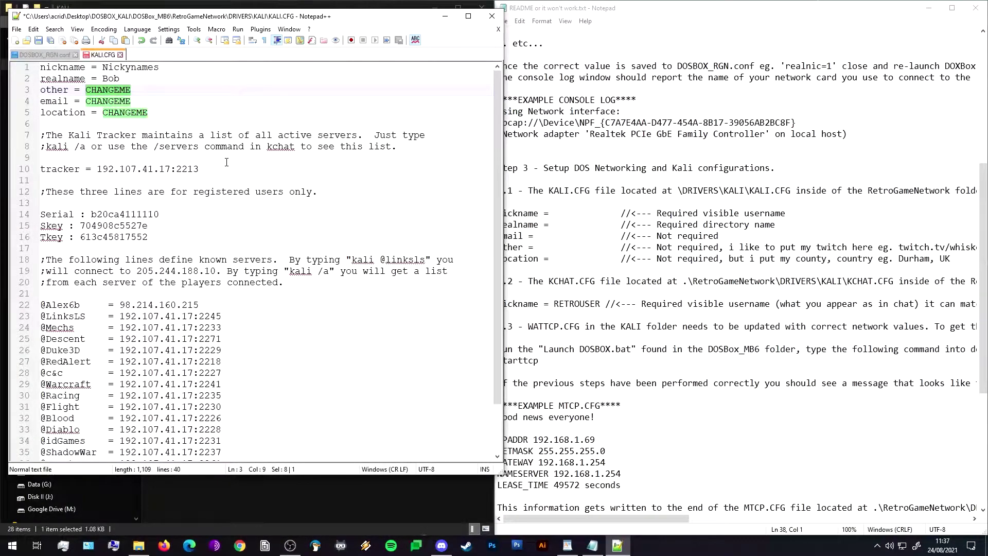
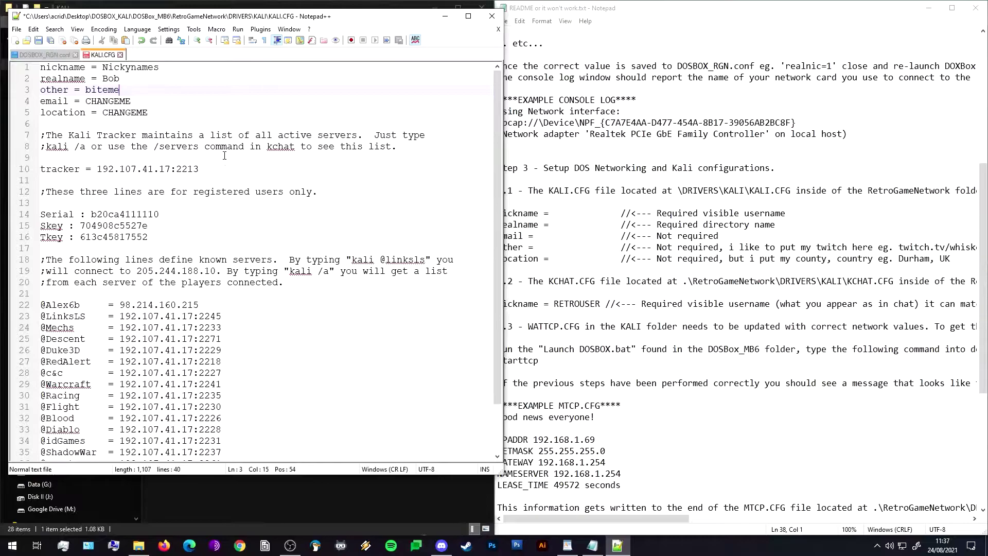
drag(134, 100, 86, 101)
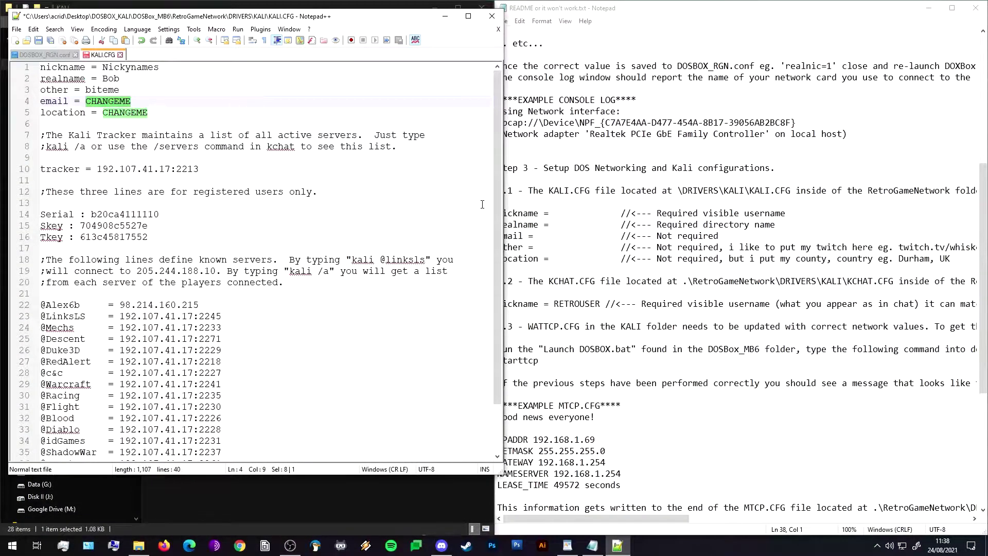
Set the location to 'uk' and enter an e-mail address in KALI.CFG.
drag(148, 112, 86, 101)
text(uk)
text(email@)
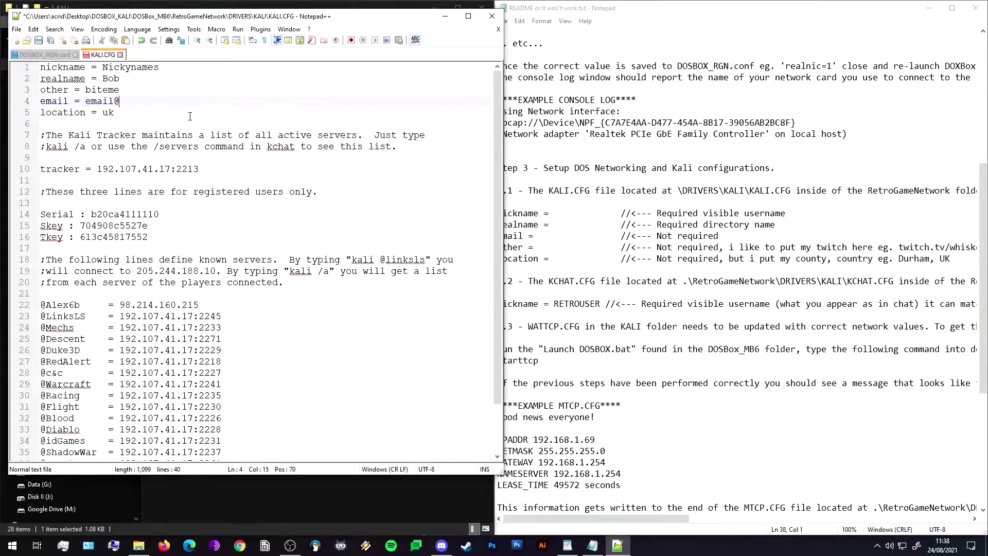
text(me.com)
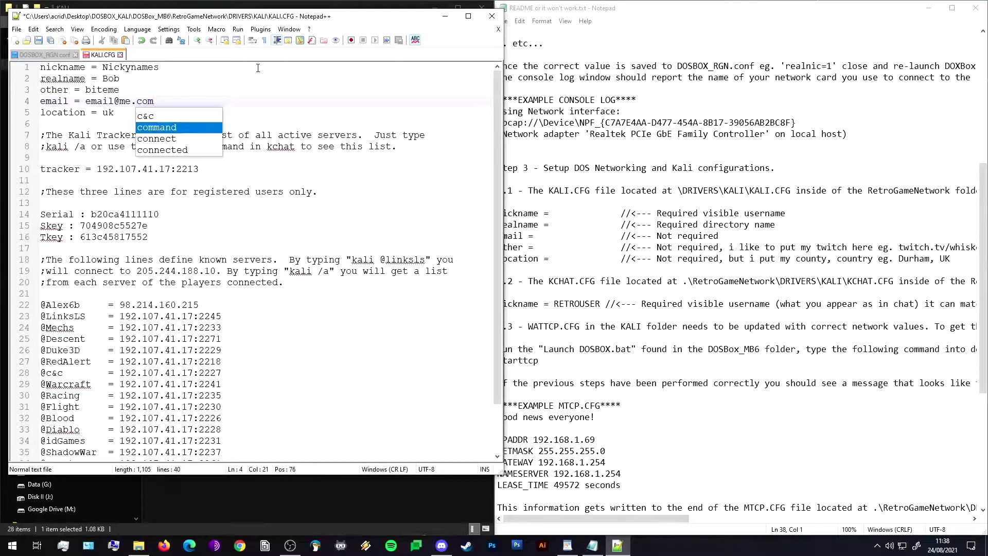
click(230, 294)
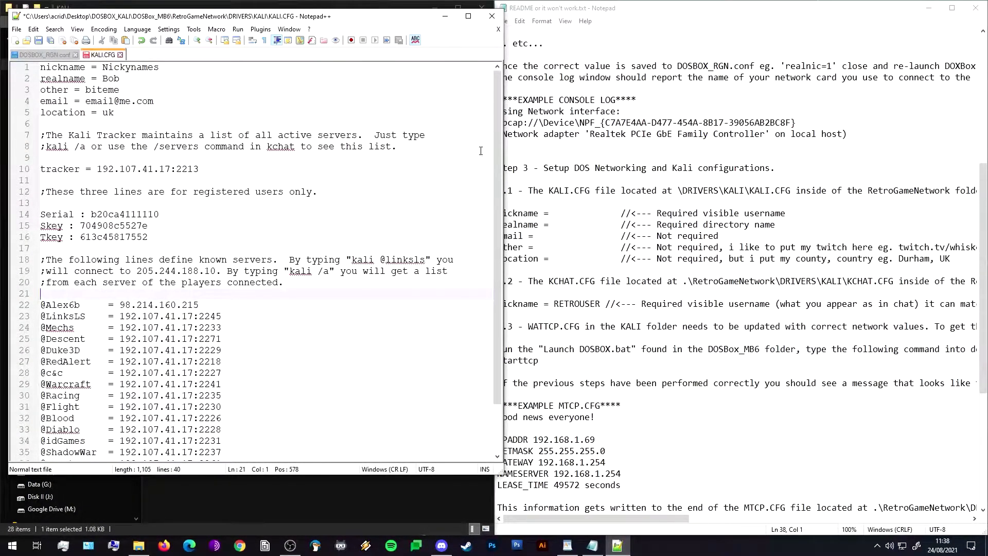
Save the edited KALI.CFG.
scroll(210, 78, down, 2)
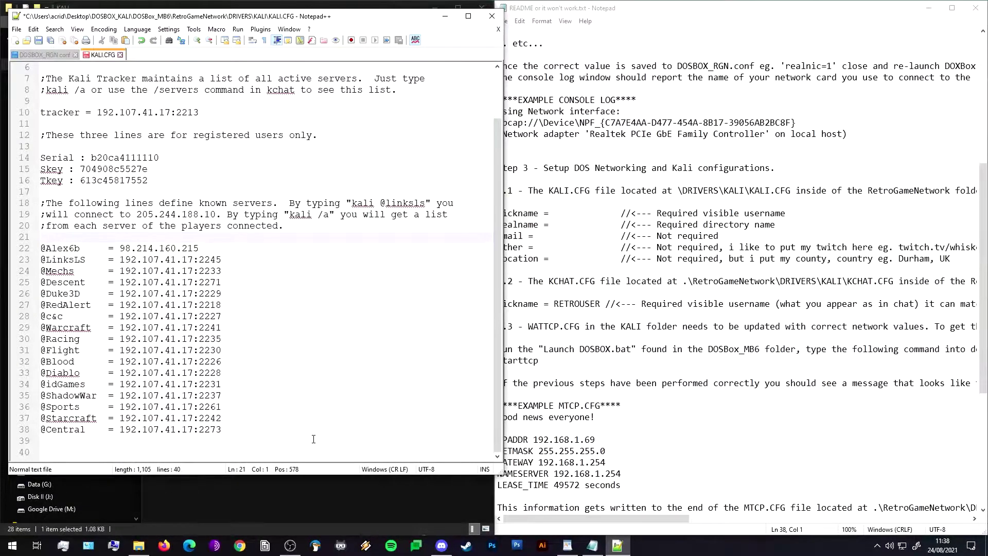
scroll(295, 436, up, 2)
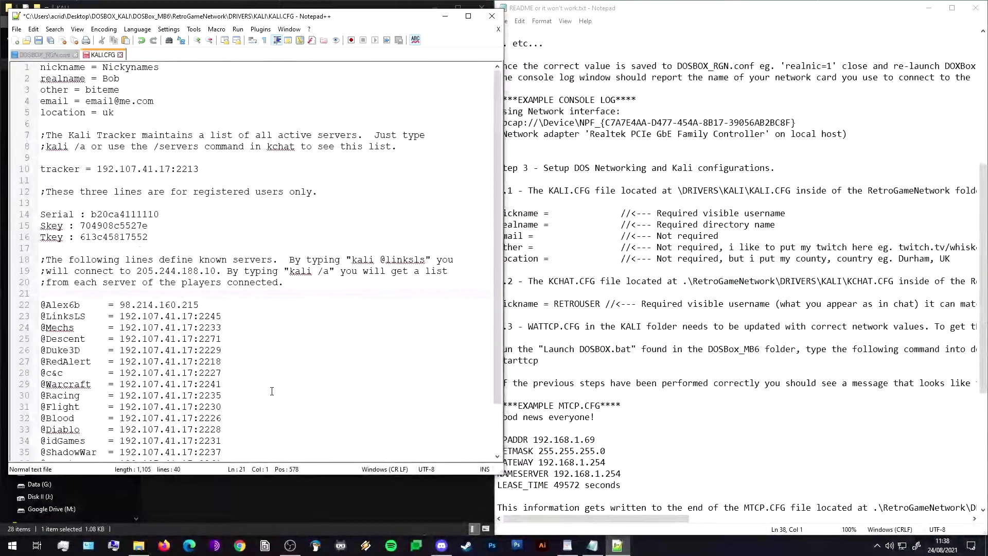
click(169, 102)
key(ctrl+s)
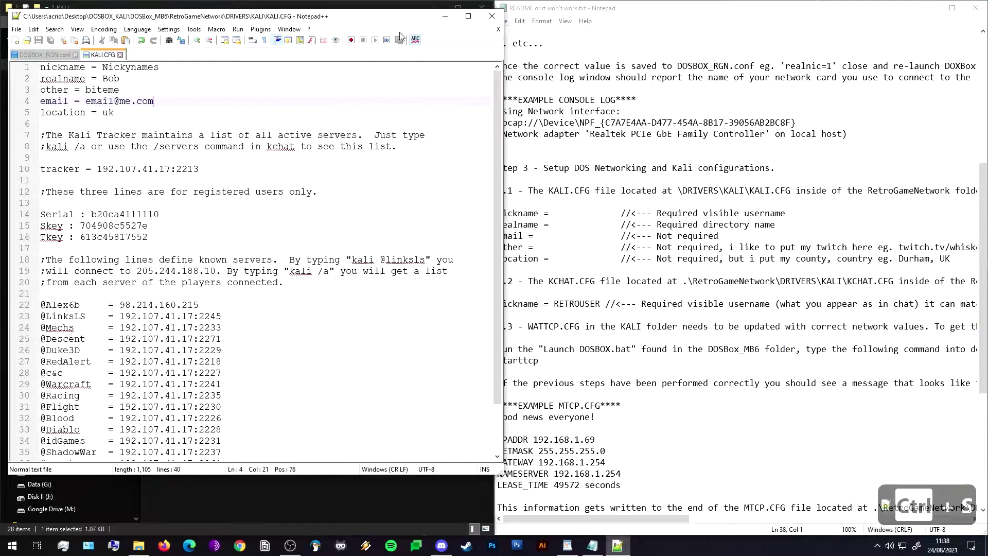
Close KALI.CFG and open KCHAT.CFG from the KALI folder in Notepad++.
click(491, 17)
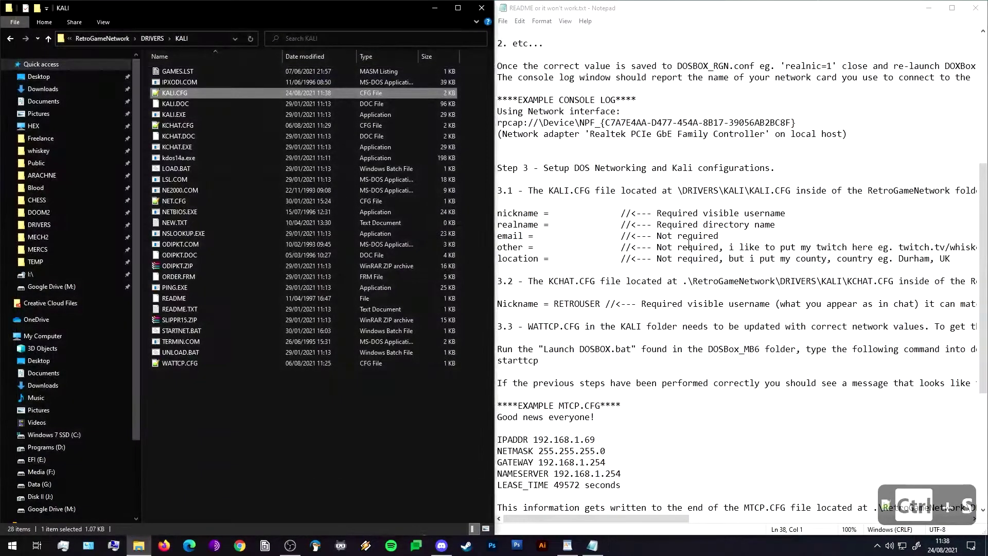
drag(522, 285, 612, 287)
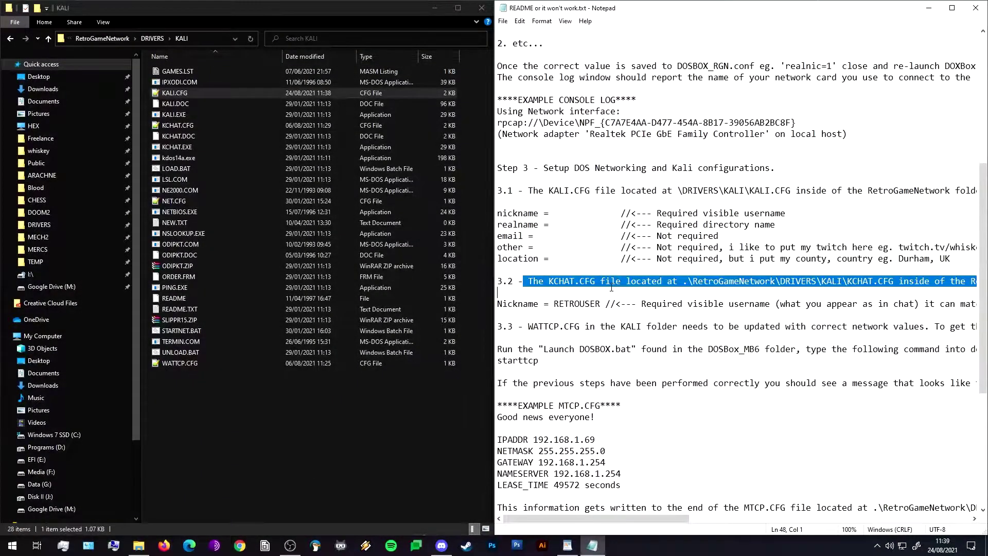
click(611, 304)
click(227, 403)
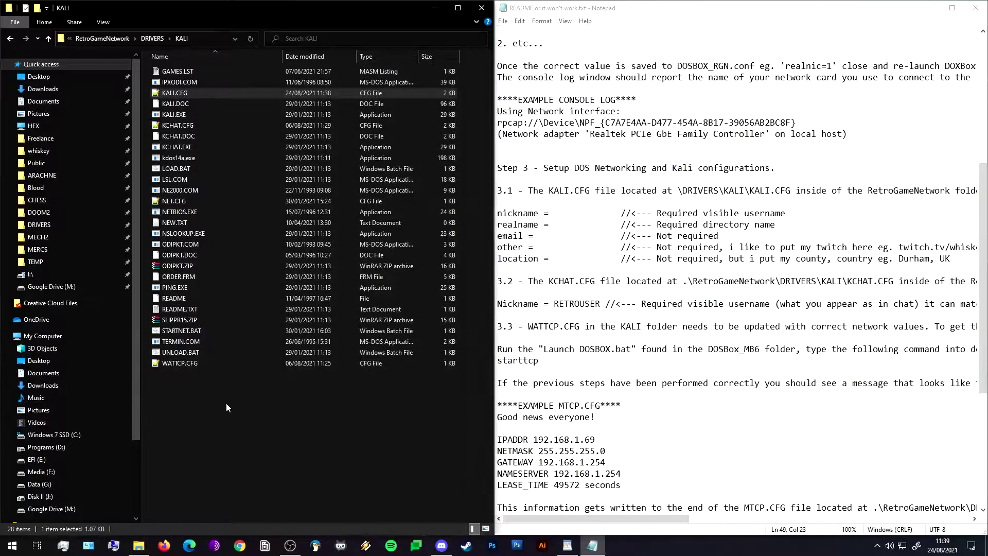
click(184, 128)
right_click(185, 133)
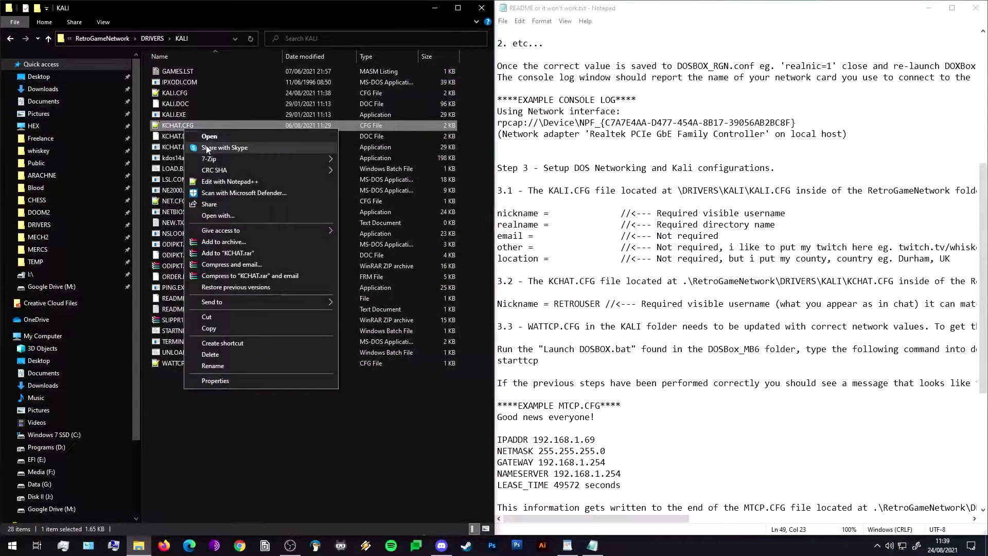
click(222, 179)
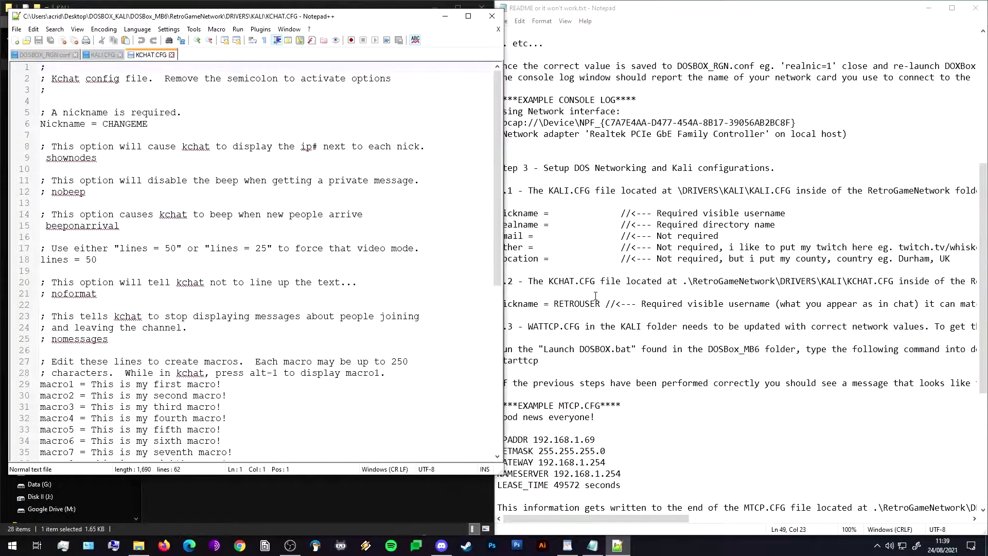
Replace the CHANGEME Nickname in KCHAT.CFG with the chosen nickname and save it.
drag(159, 126, 102, 125)
text(Nickyname)
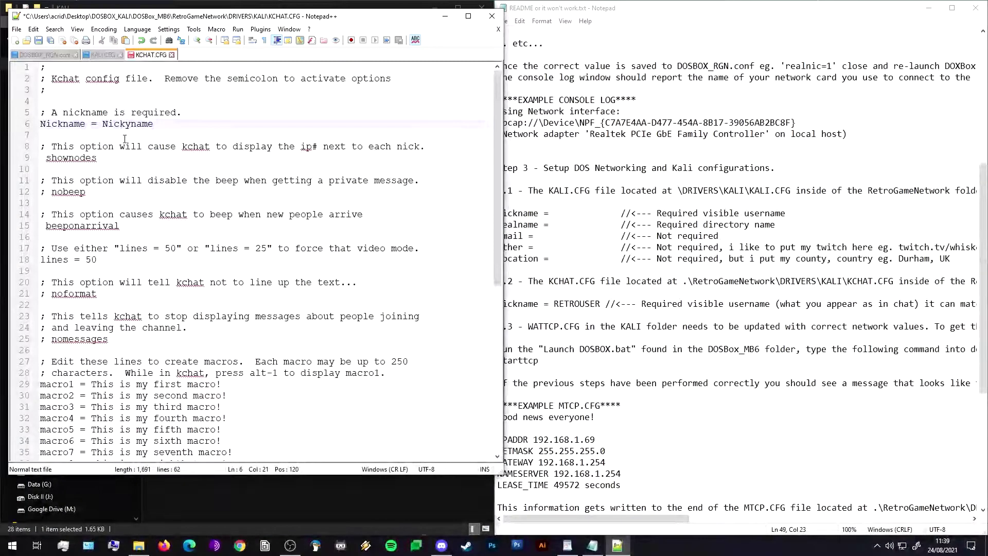
key(ctrl+s)
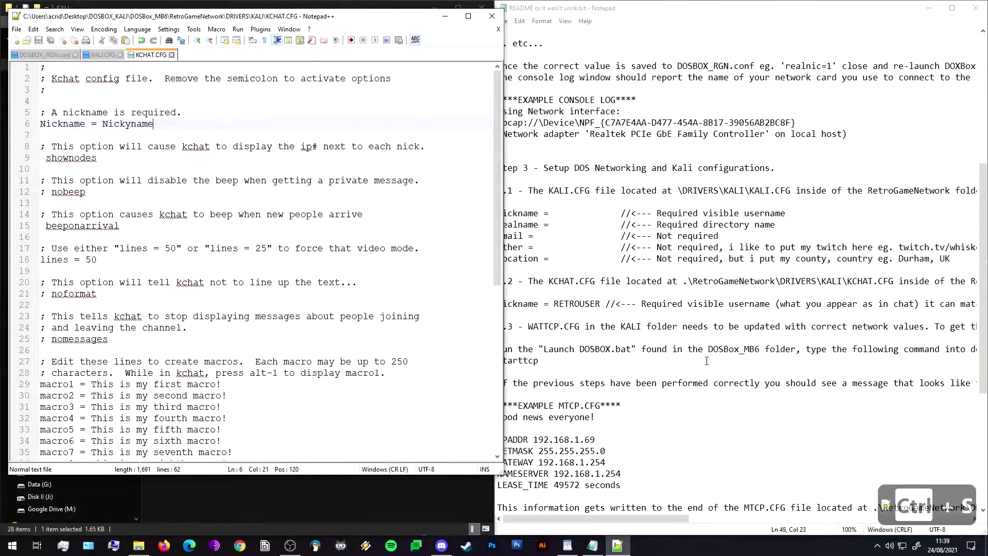
double_click(707, 361)
mouse_move(607, 519)
mouse_down()
mouse_move(793, 526)
mouse_move(602, 526)
mouse_up()
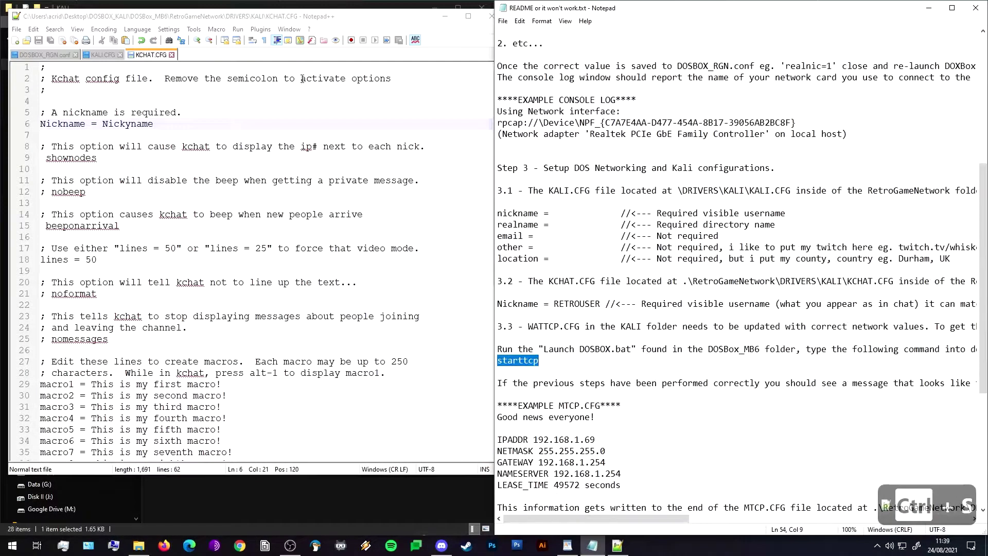
click(438, 259)
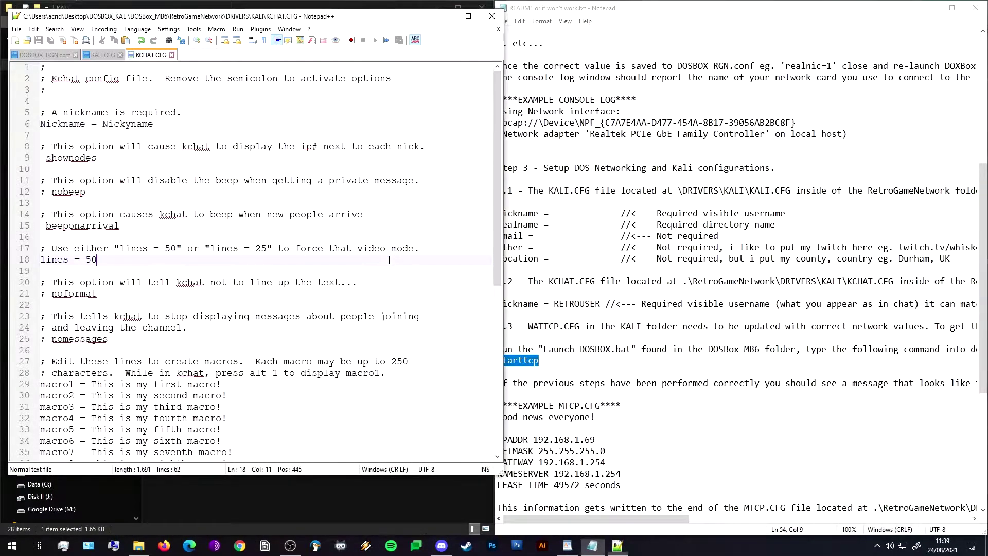
Close the KCHAT.CFG editor and scroll the README to step 3.3's WATTCP.CFG example.
click(488, 19)
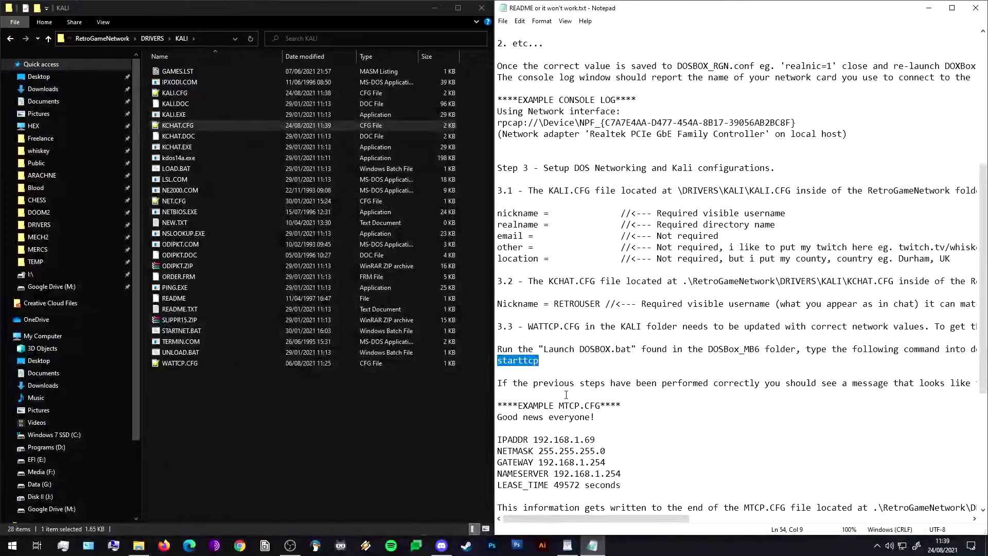
click(710, 410)
scroll(613, 240, down, 1)
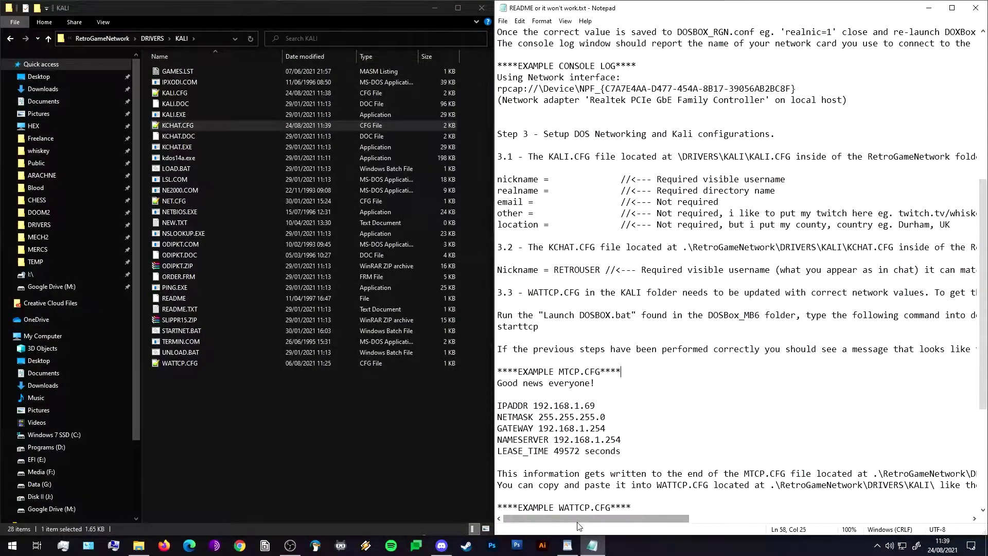
mouse_move(571, 516)
mouse_down()
mouse_move(628, 512)
mouse_move(566, 520)
mouse_up()
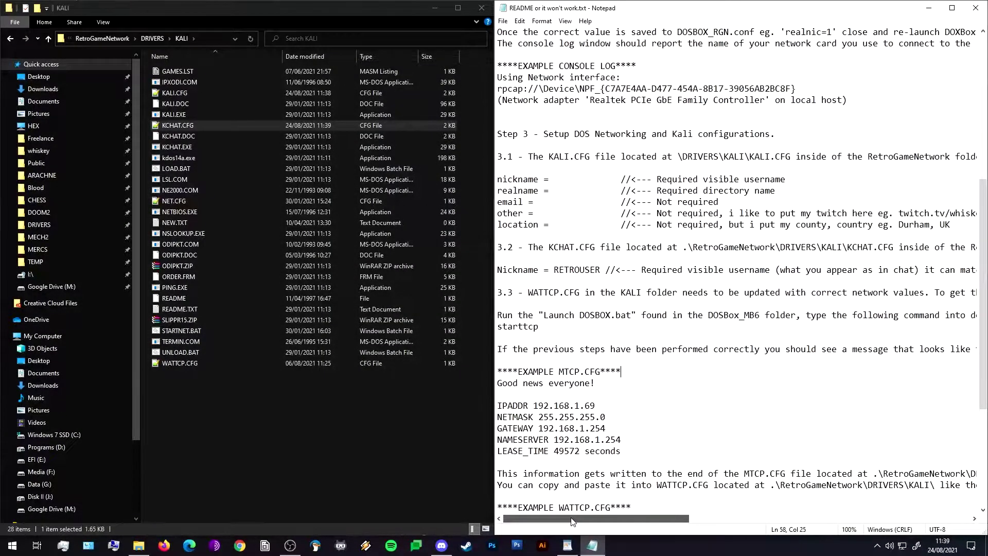
click(459, 484)
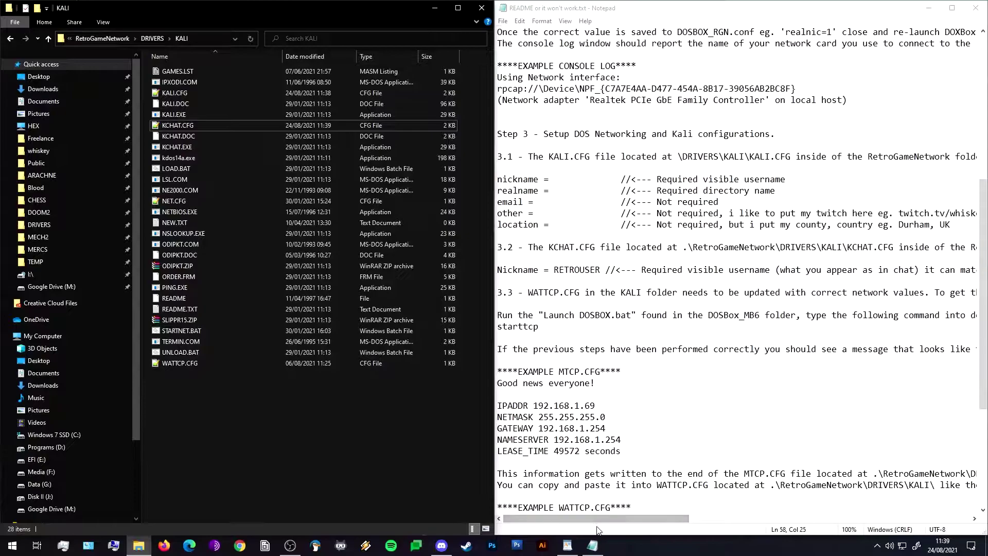
mouse_move(603, 518)
mouse_down()
mouse_move(687, 519)
mouse_move(602, 519)
mouse_up()
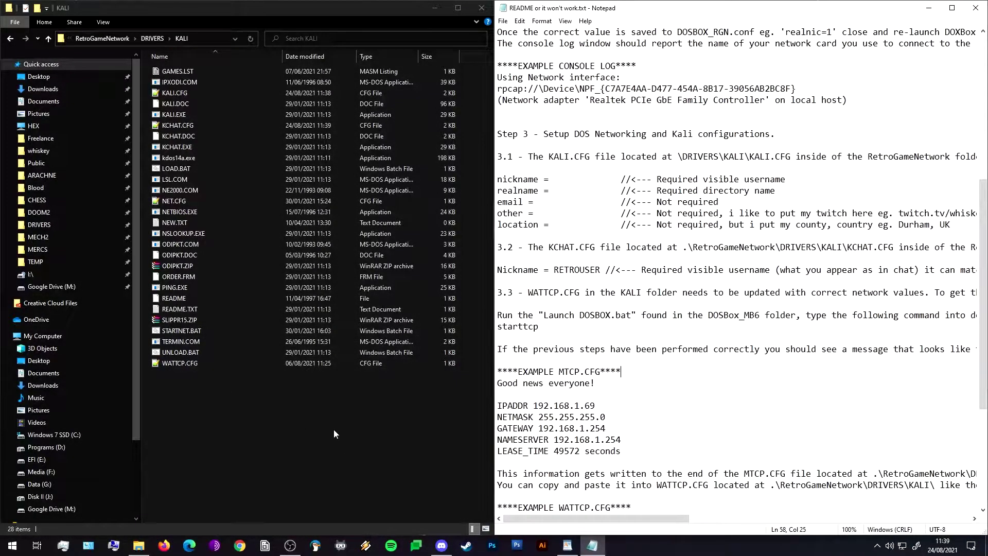
Launch DOSBox from the DOSBox_MB6 folder and run starttcp to get DHCP address 192.168.1.21.
click(90, 39)
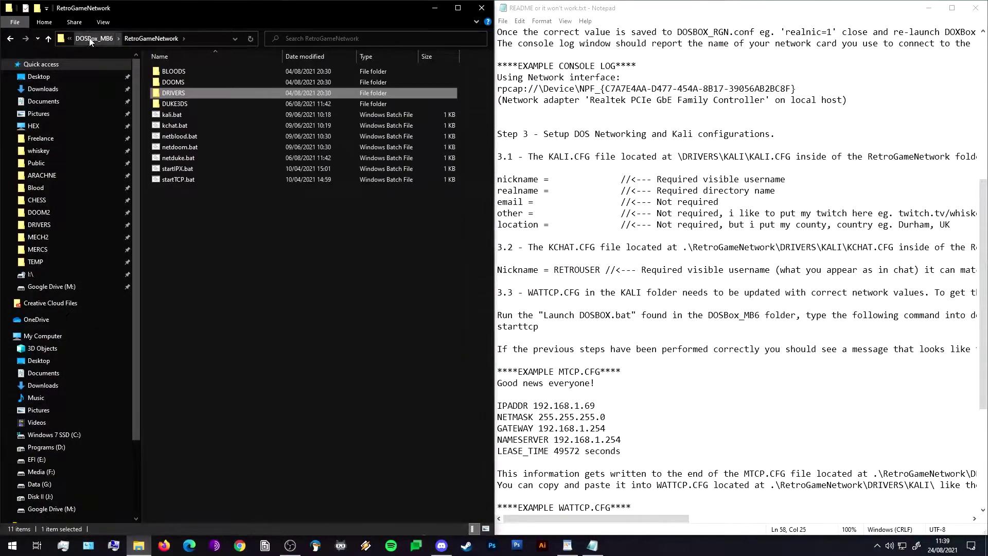
click(95, 39)
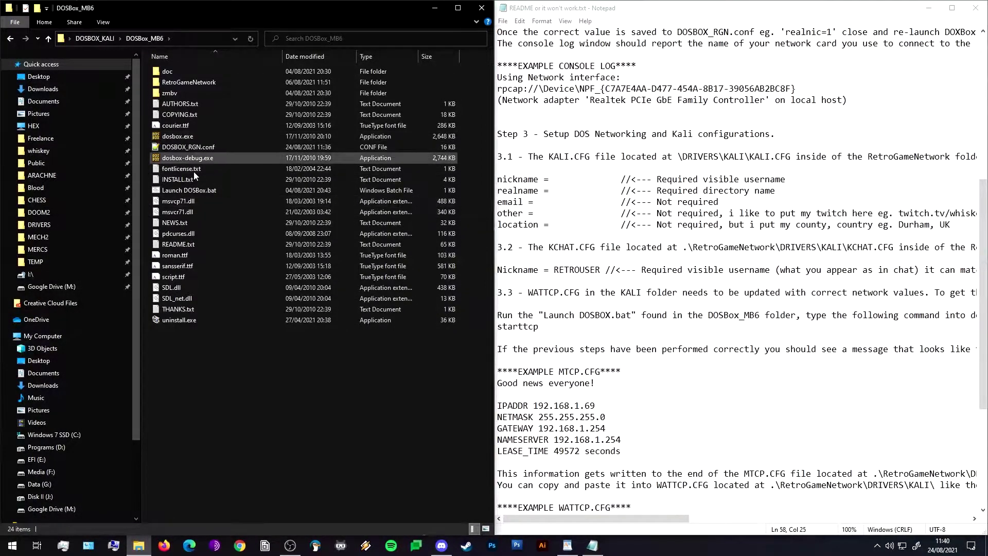
double_click(199, 190)
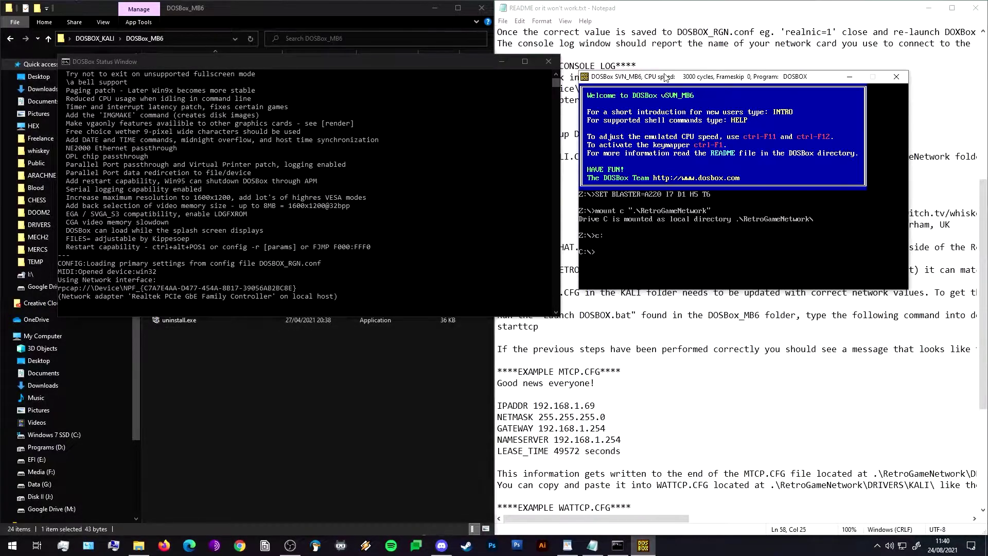
drag(665, 77, 232, 78)
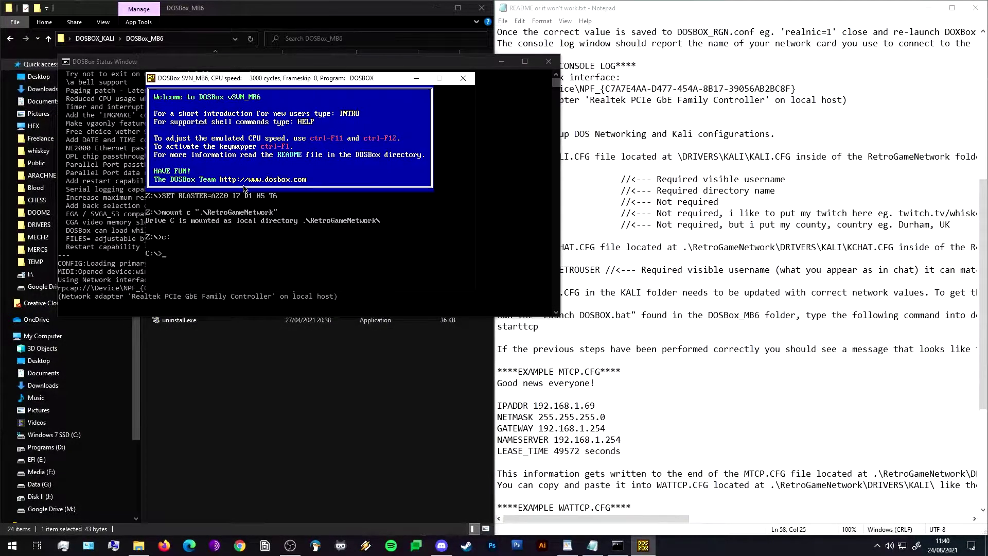
text(starttcp)
key(Return)
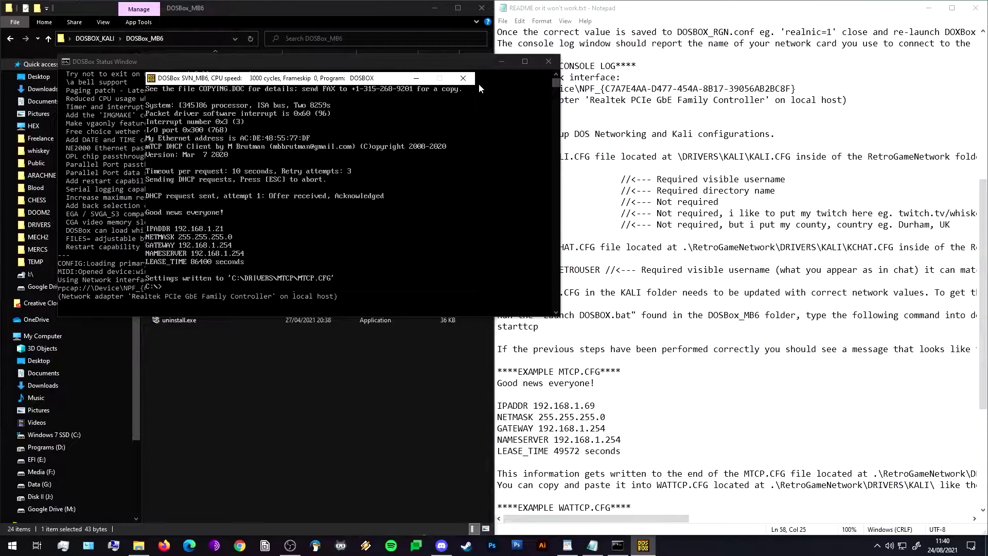
Close DOSBox and browse to the RetroGameNetwork\DRIVERS\mtcp folder.
click(463, 78)
click(220, 403)
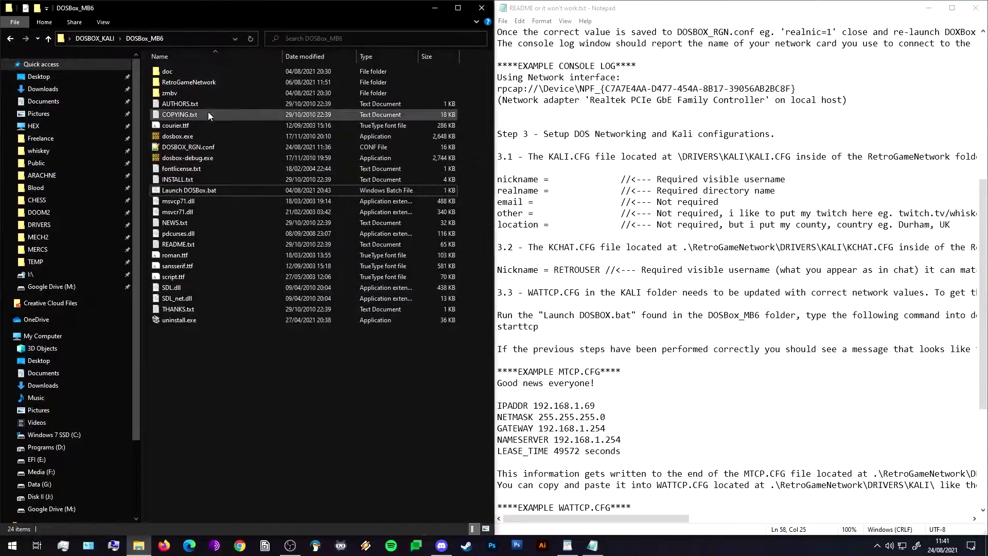
double_click(212, 85)
click(212, 84)
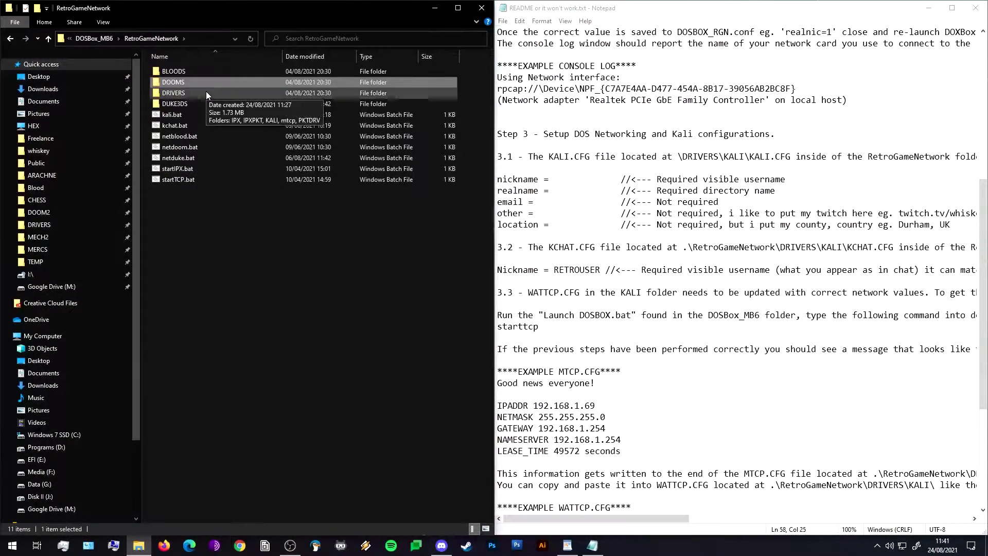
double_click(206, 93)
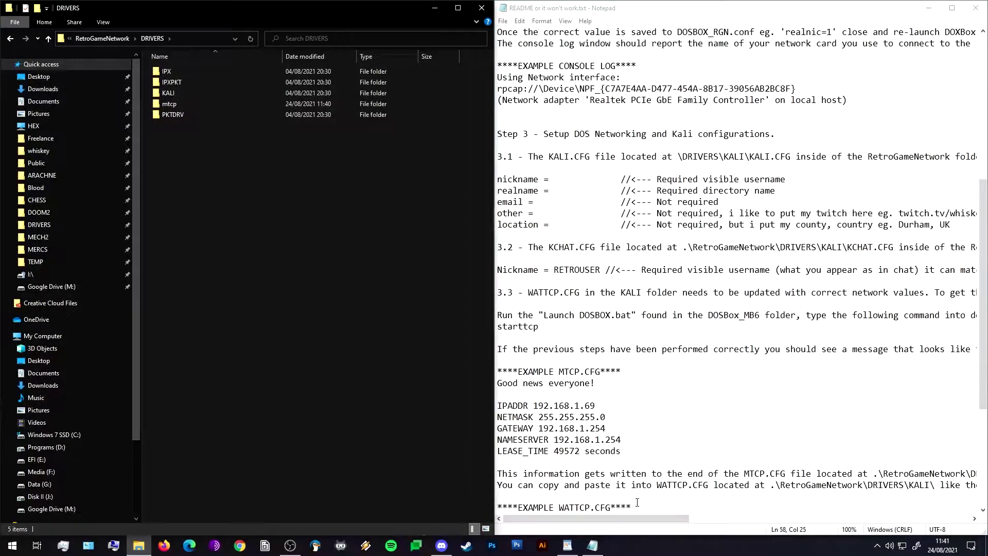
double_click(188, 107)
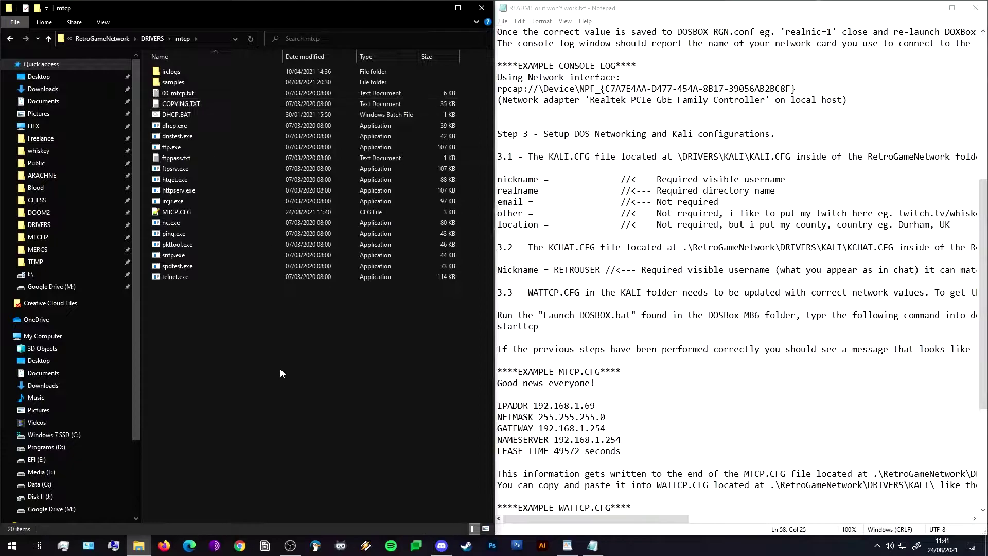
Open MTCP.CFG in Notepad++ and find the assigned IPADDR 192.168.1.21 near its end.
right_click(178, 211)
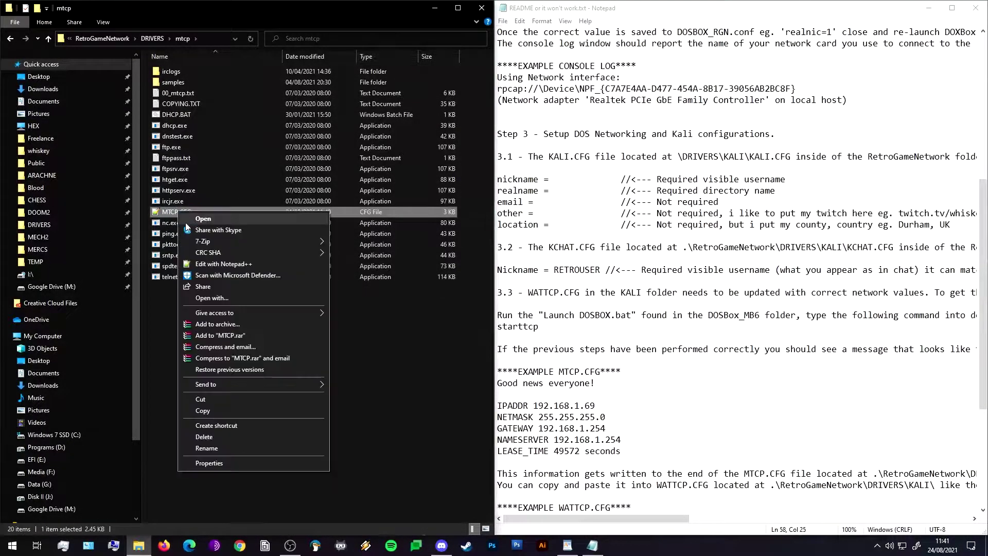
click(214, 264)
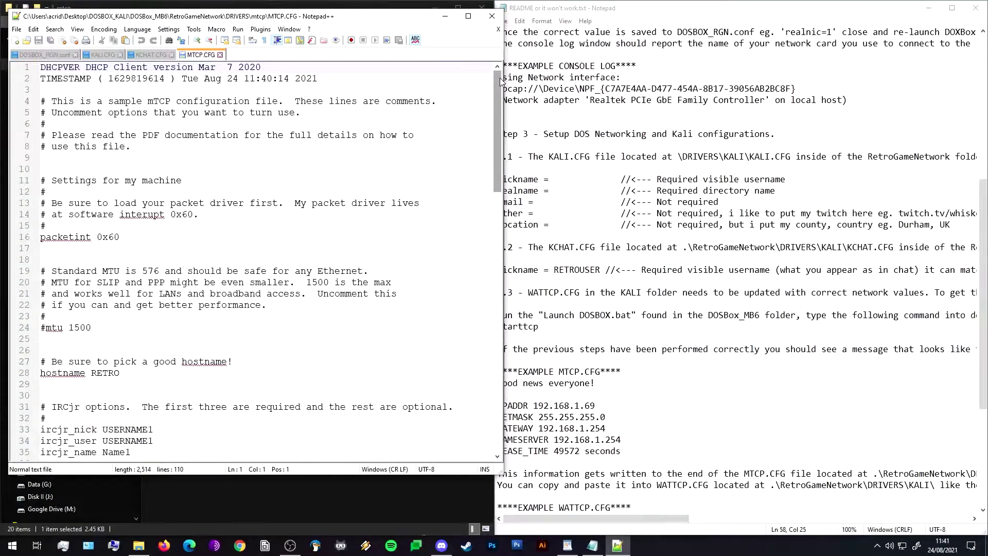
double_click(498, 111)
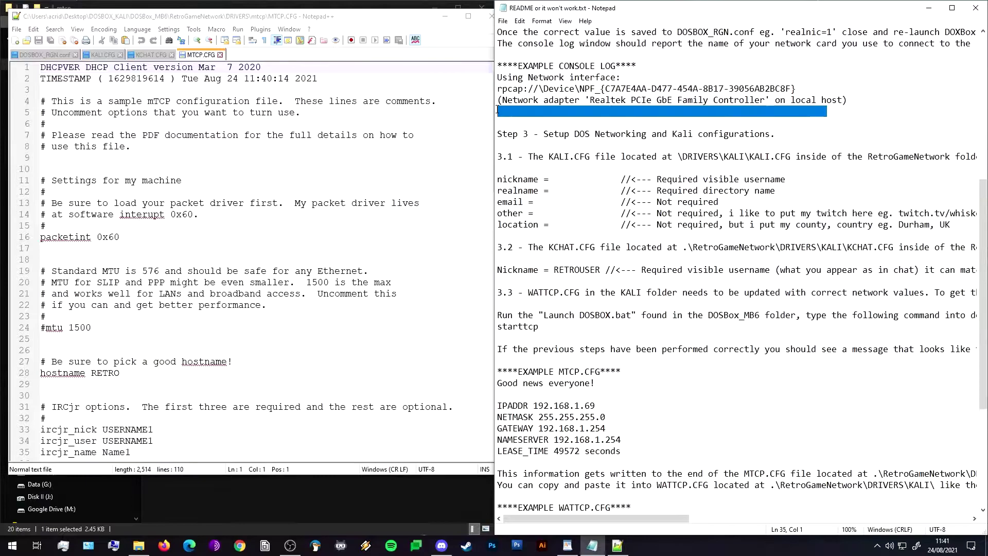
click(498, 93)
drag(496, 95, 499, 360)
click(156, 395)
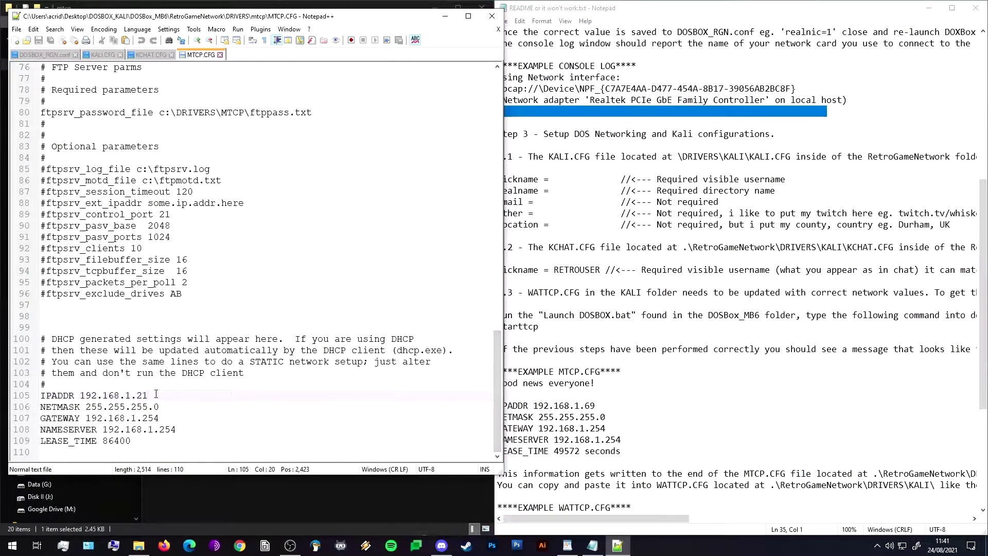
drag(156, 394, 80, 395)
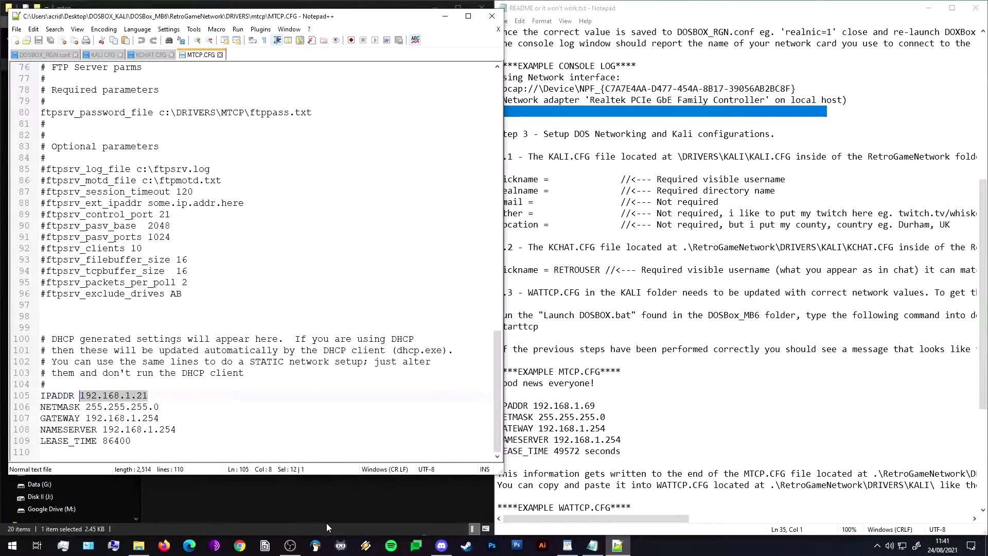
click(348, 501)
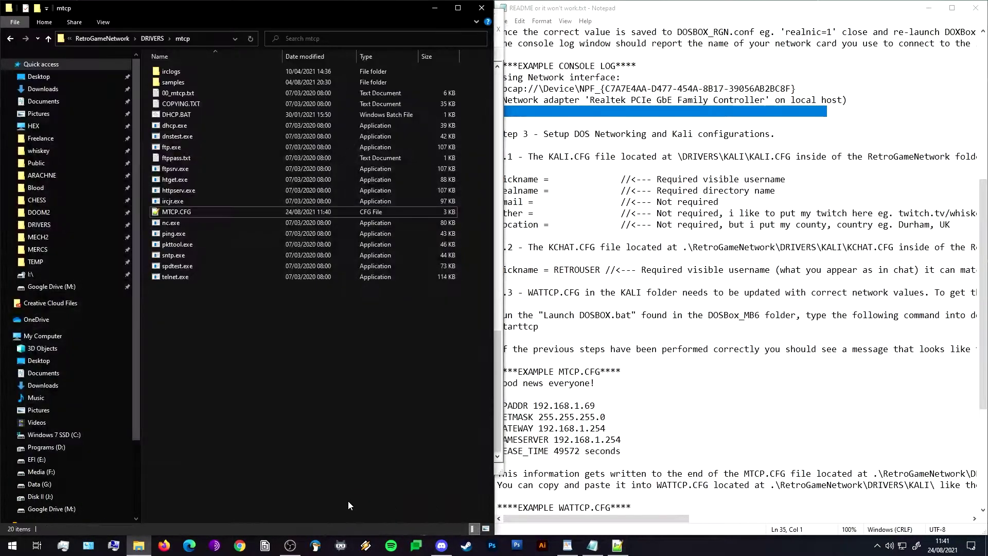
Open WATTCP.CFG from the KALI folder in Notepad++.
click(163, 39)
double_click(193, 91)
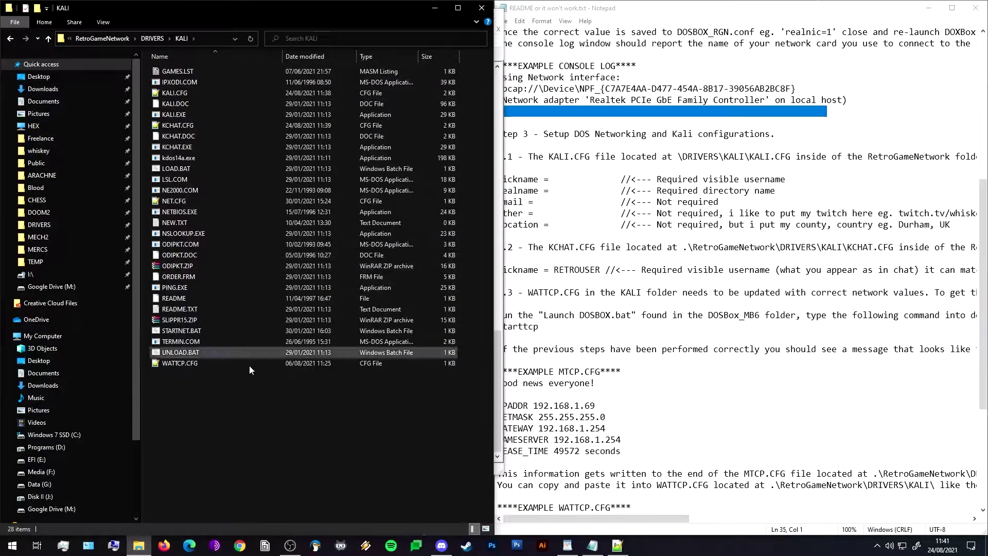
right_click(170, 361)
click(218, 153)
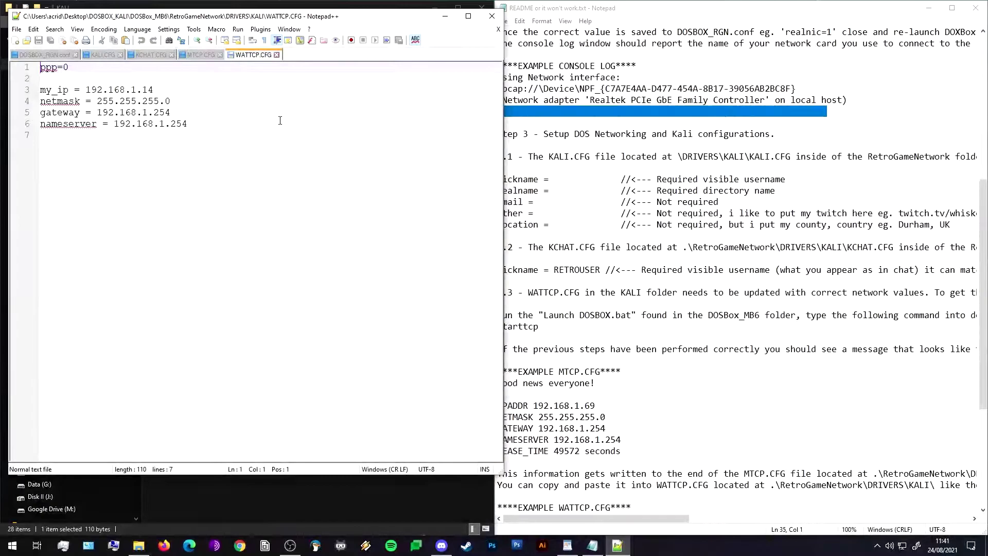
Copy IPADDR 192.168.1.21 from MTCP.CFG over WATTCP.CFG's old my_ip 192.168.1.14.
click(201, 53)
click(234, 54)
click(197, 56)
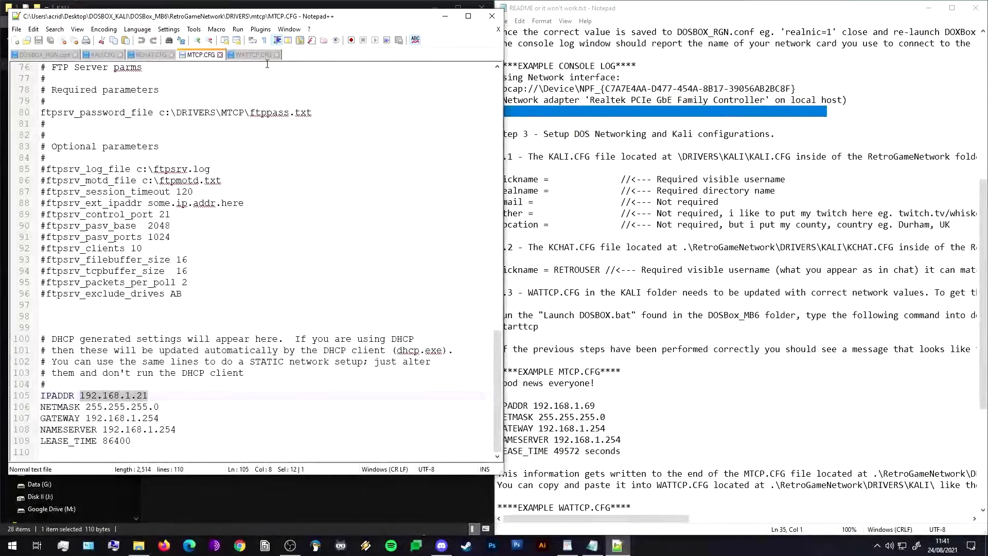
click(240, 55)
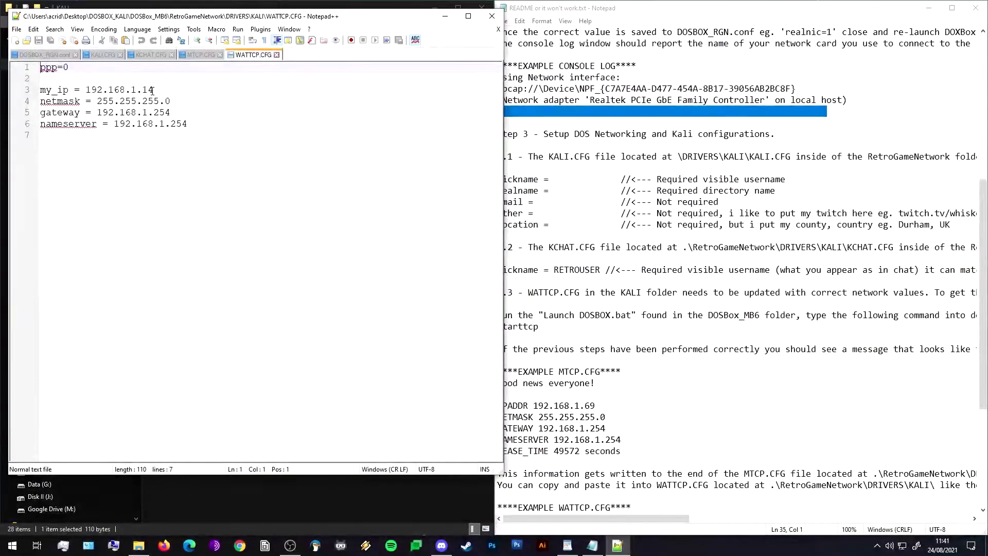
click(186, 55)
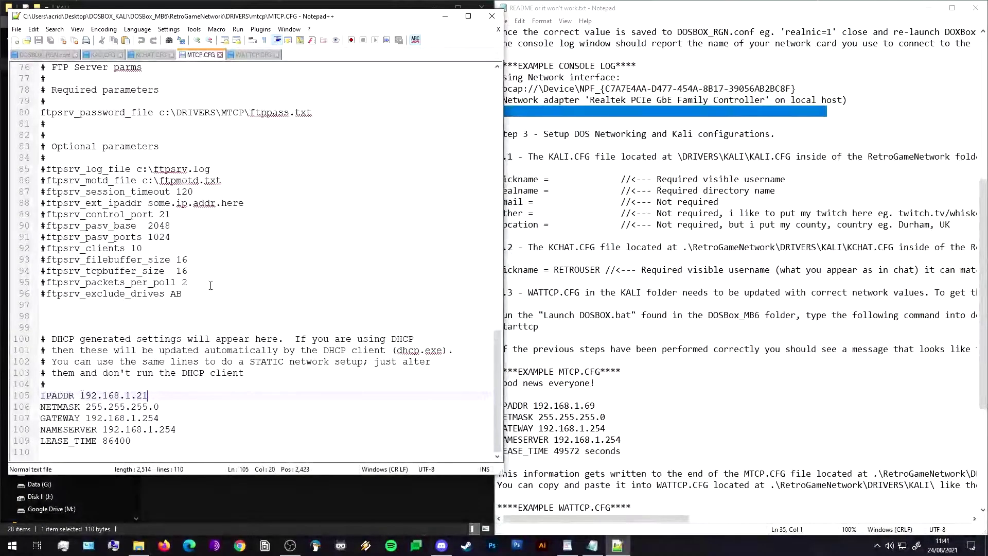
click(254, 55)
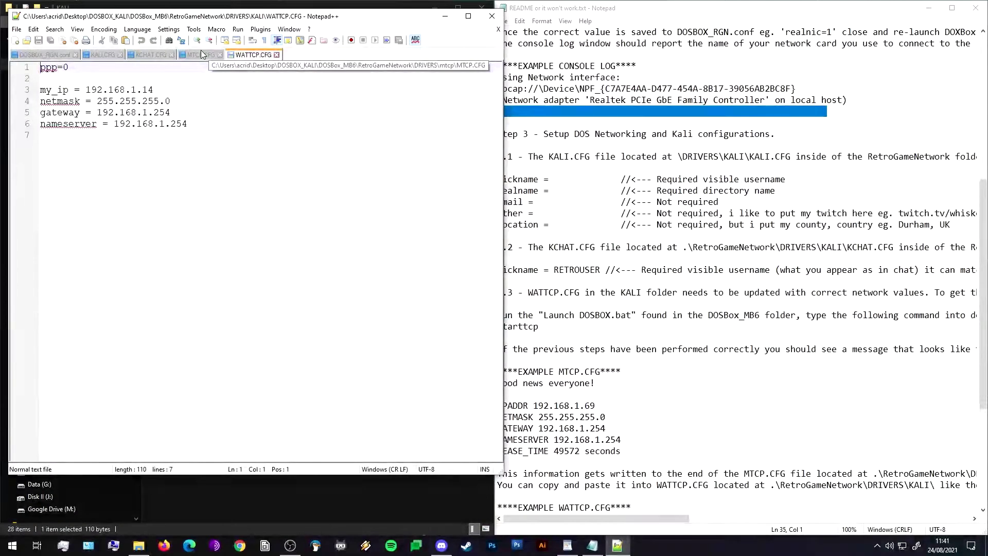
click(201, 54)
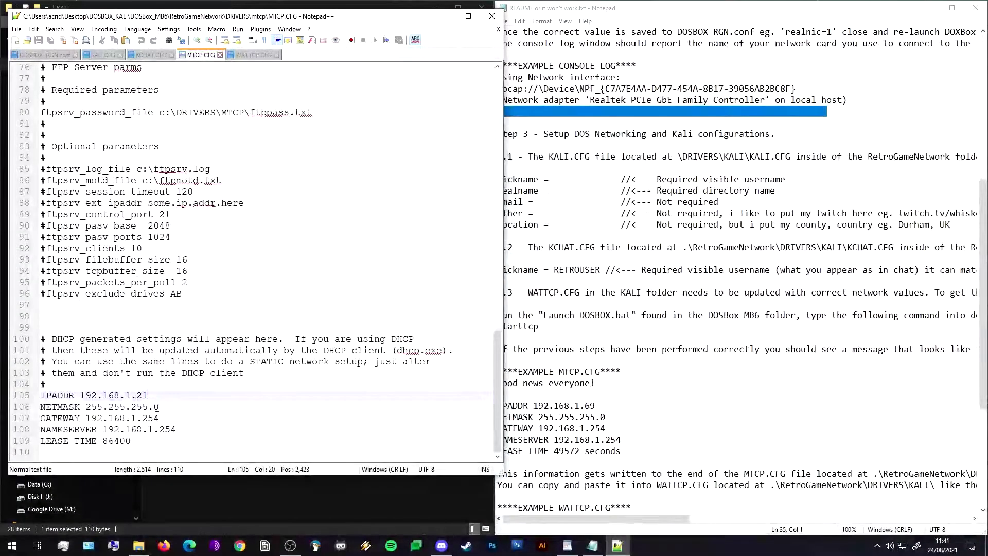
drag(148, 396, 82, 396)
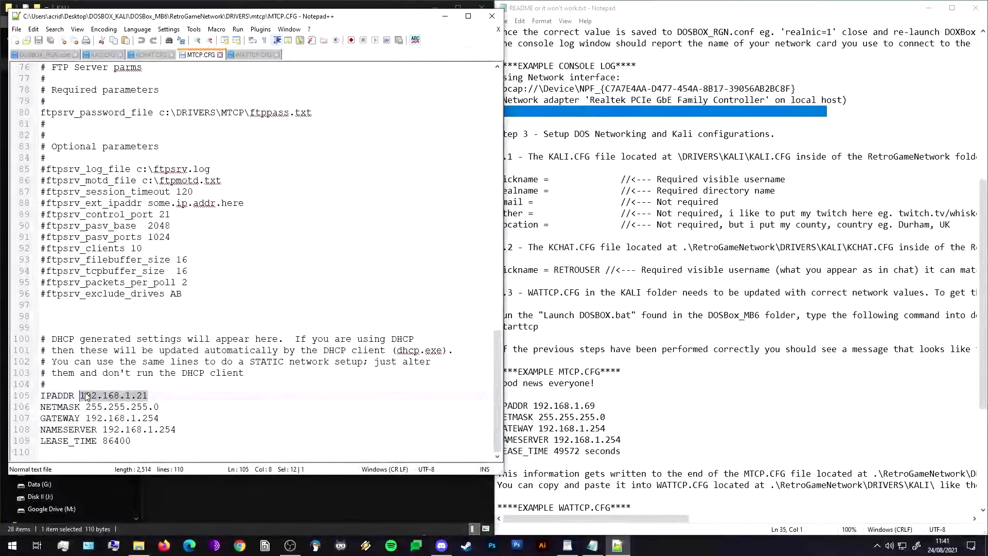
key(ctrl+c)
click(245, 56)
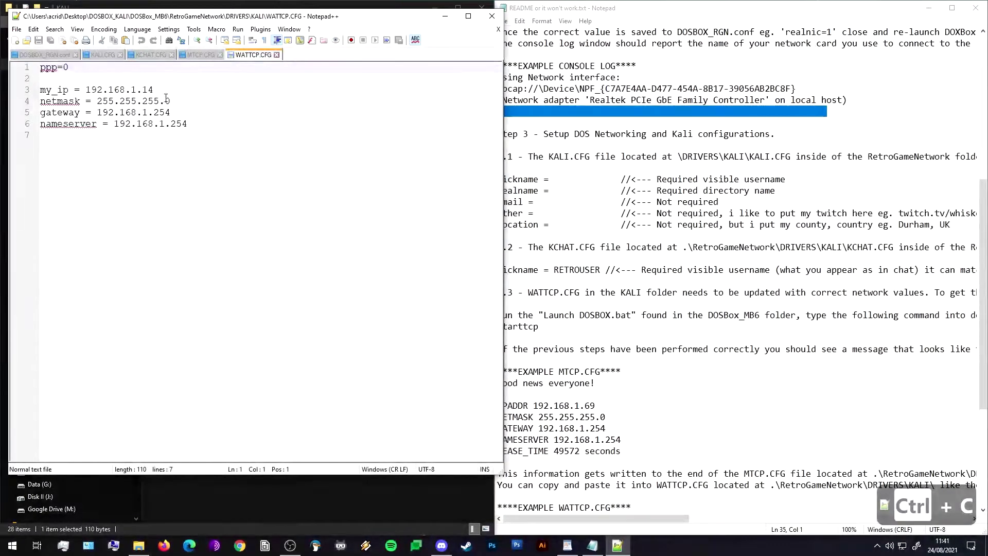
drag(160, 90, 86, 90)
key(ctrl+v)
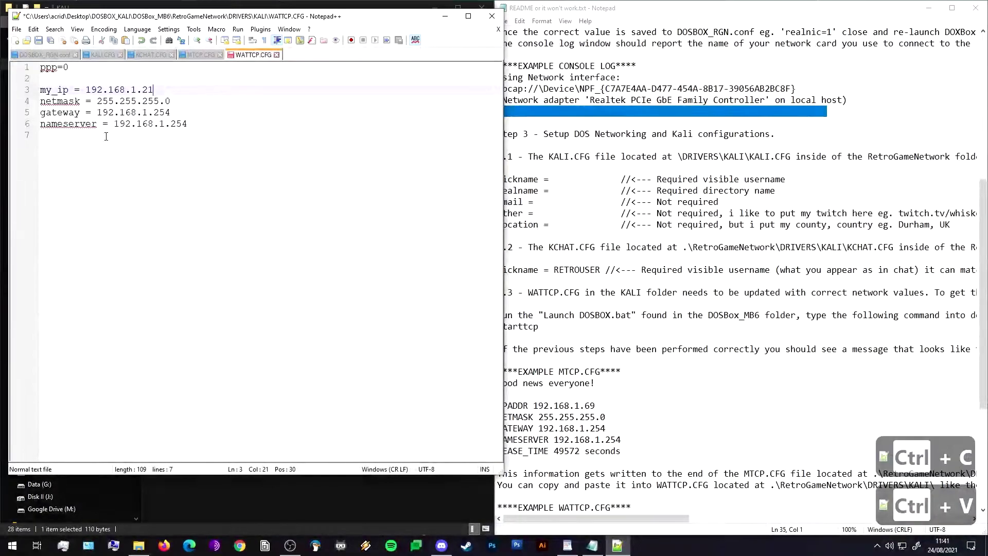
Check the nameserver 192.168.1.254 against MTCP.CFG, then save and close WATTCP.CFG.
click(201, 54)
click(249, 55)
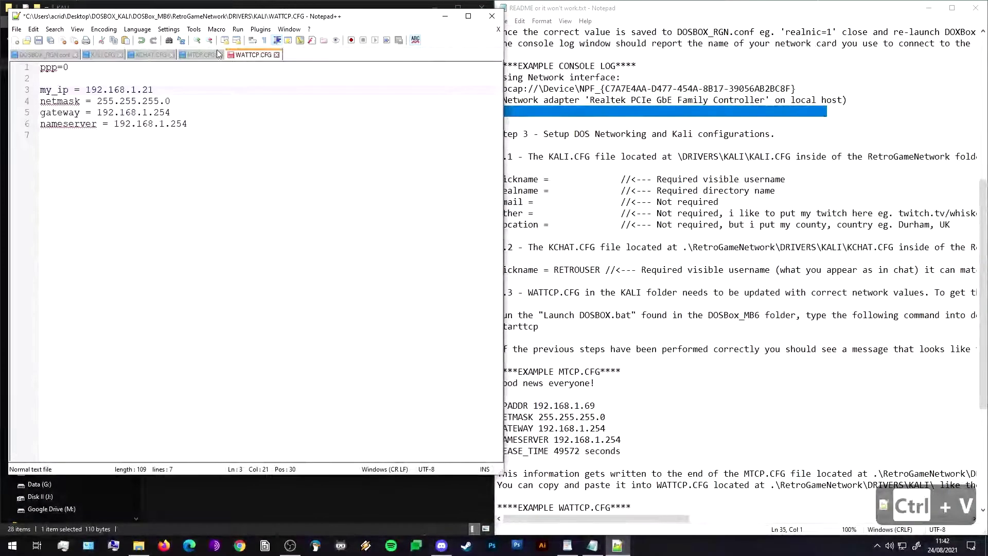
click(208, 50)
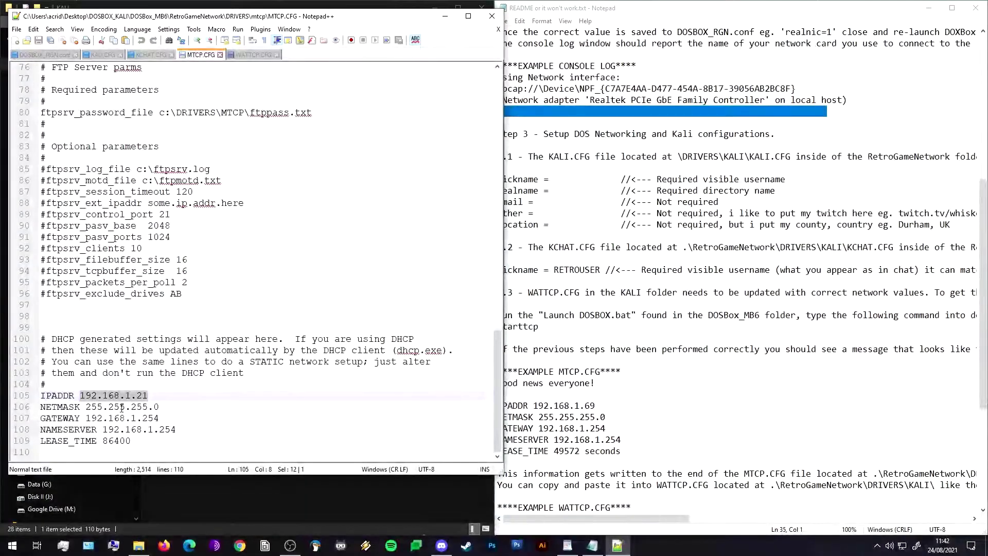
click(253, 54)
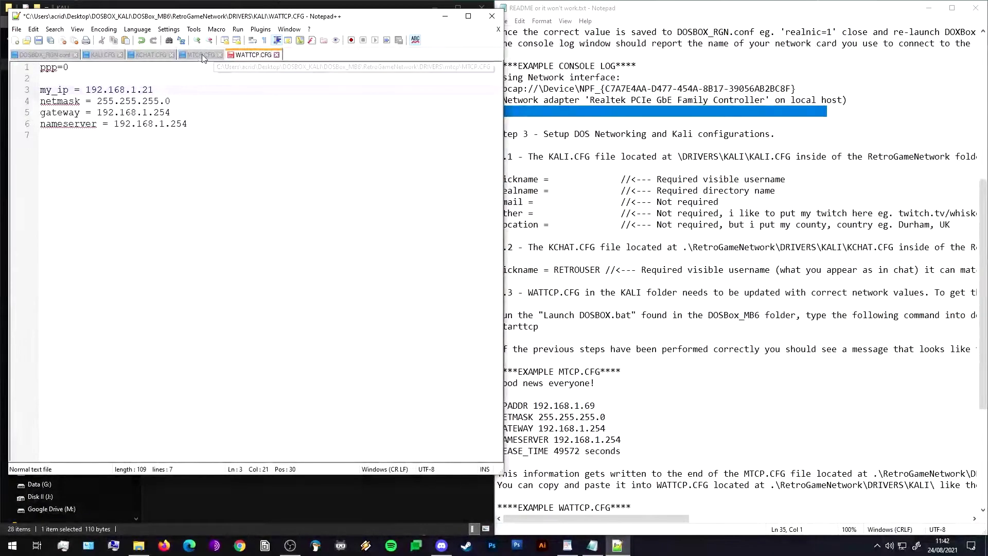
click(194, 57)
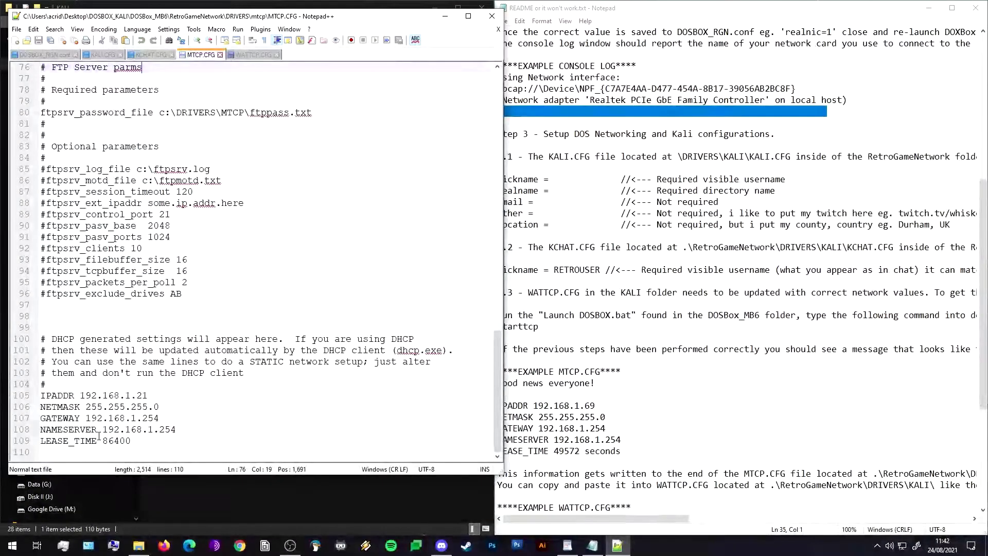
drag(102, 429, 177, 429)
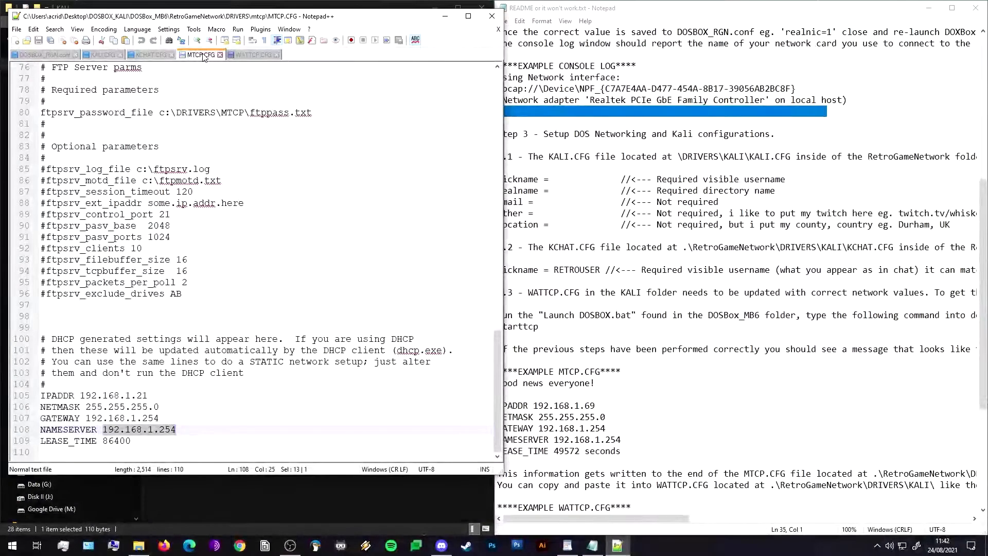
click(251, 53)
click(172, 199)
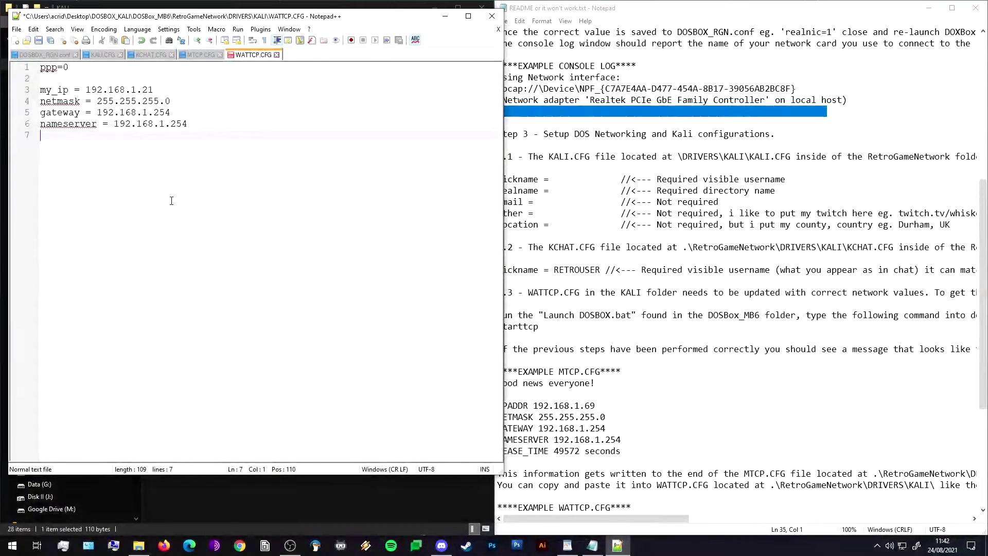
key(ctrl+s)
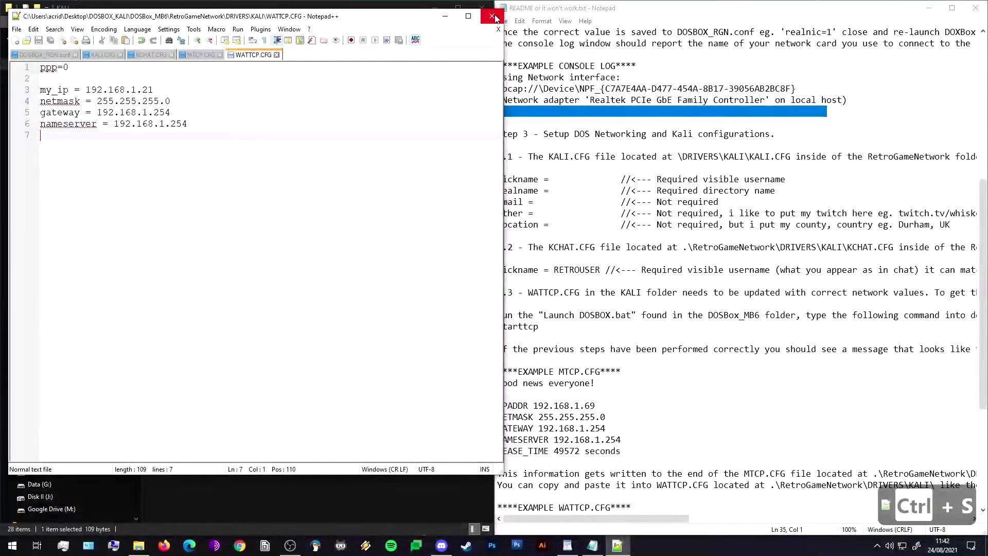
click(493, 17)
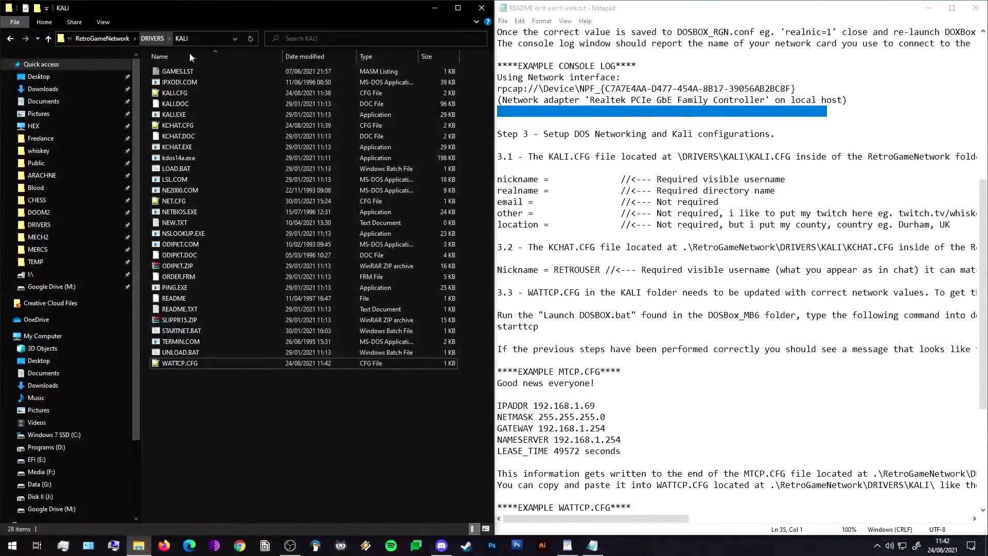
Read further in the README and launch DOSBox with Launch DOSBox.bat.
click(691, 394)
scroll(691, 363, down, 3)
scroll(690, 362, down, 3)
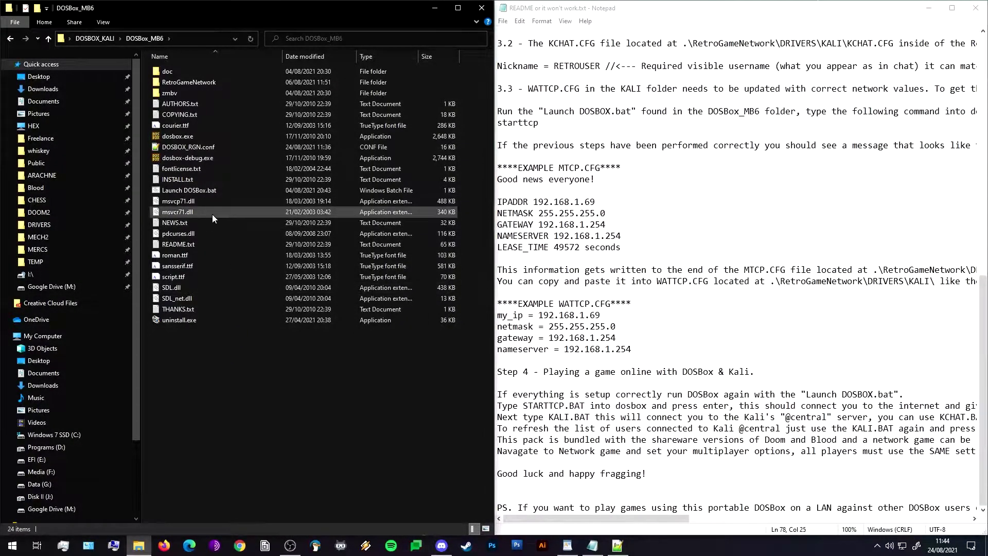
click(209, 190)
double_click(209, 190)
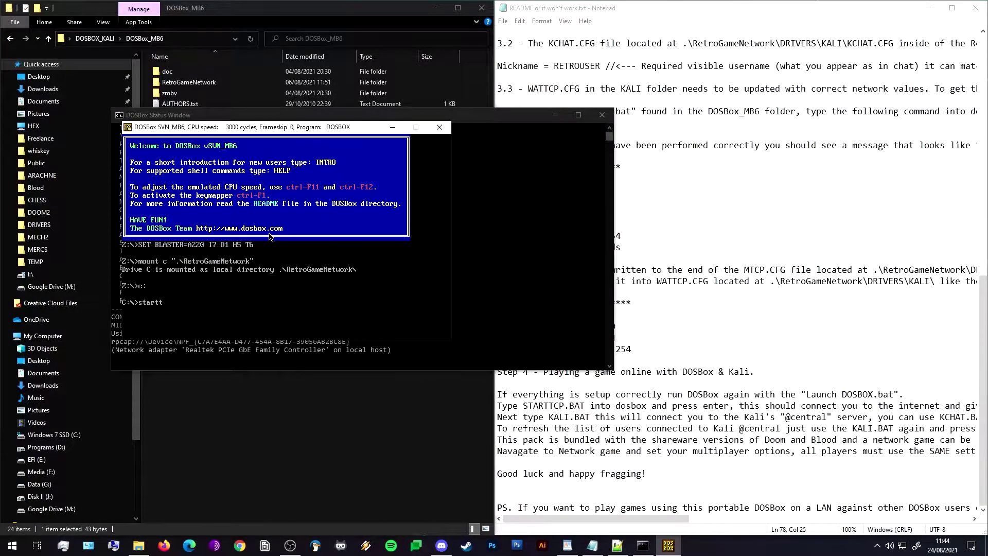
Run starttcp, connect to the Kali central server, and list drive C with dir /p.
text(starttcp)
key(Return)
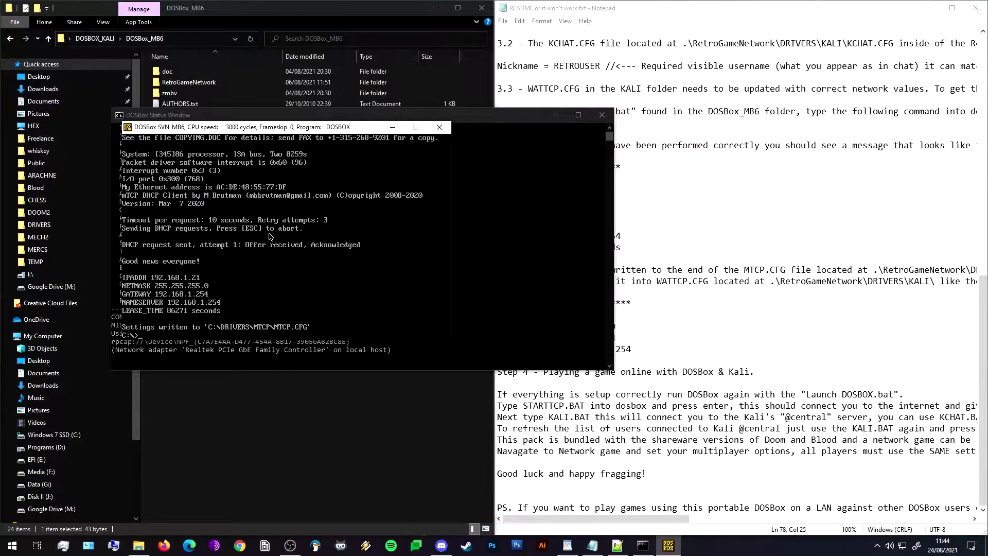
text(kali)
key(Return)
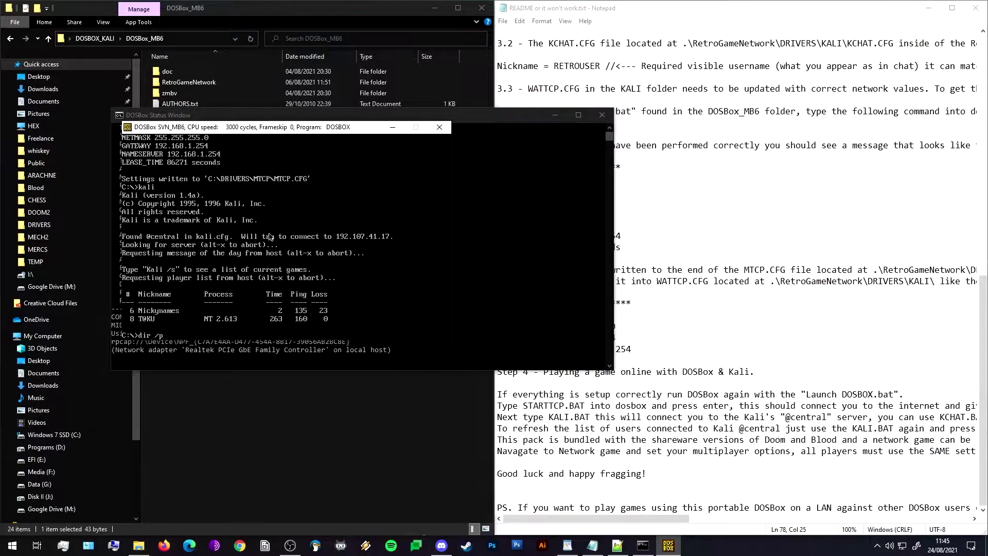
key(Return)
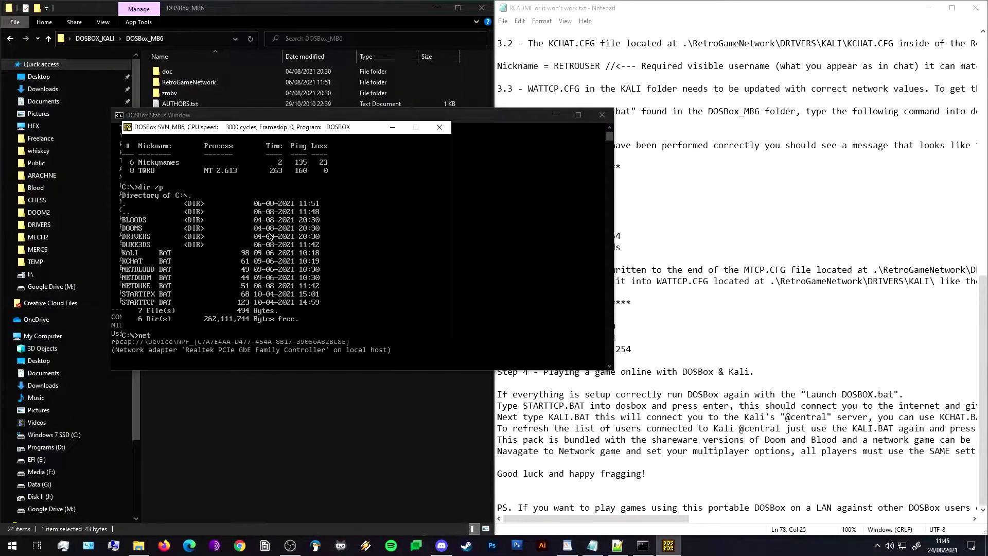
Start netdoom and choose IPX Network, 4 players and the Cooperative game type.
text(om)
key(Return)
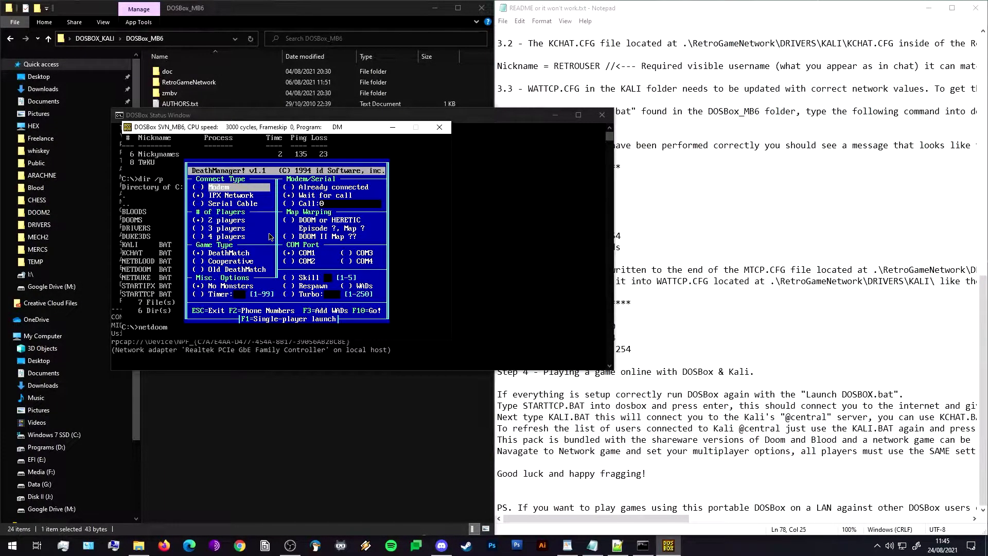
key(Down)
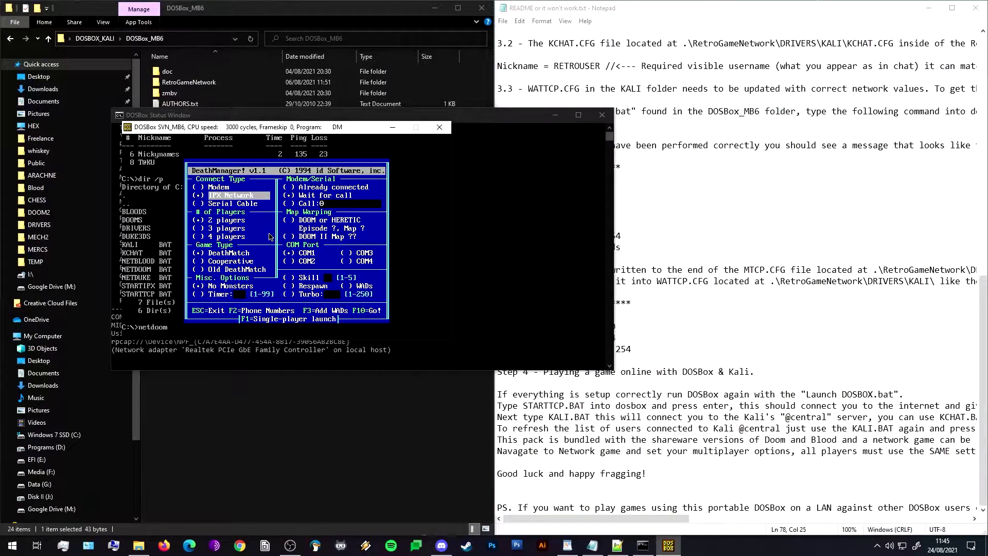
key(Down)
key(Down)
key(Down)
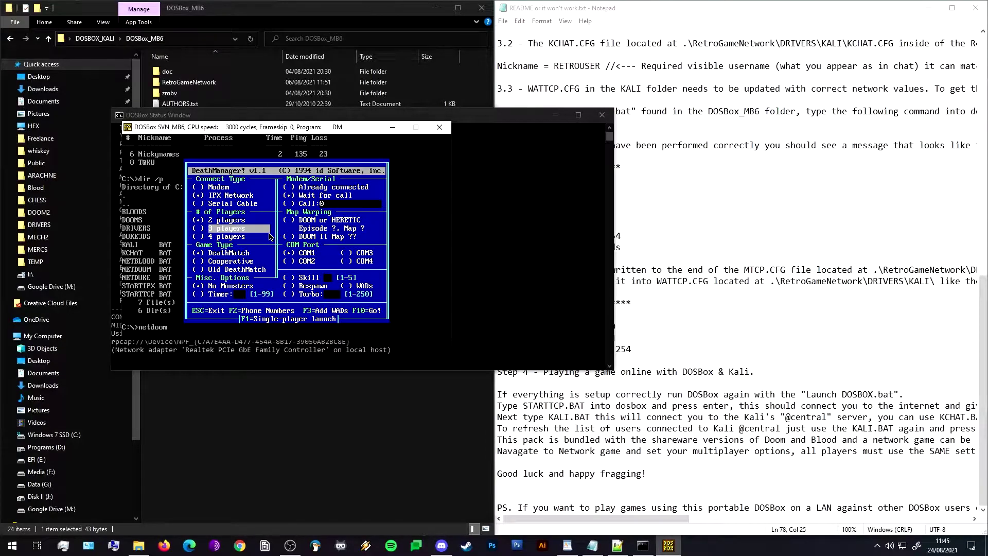
key(Down)
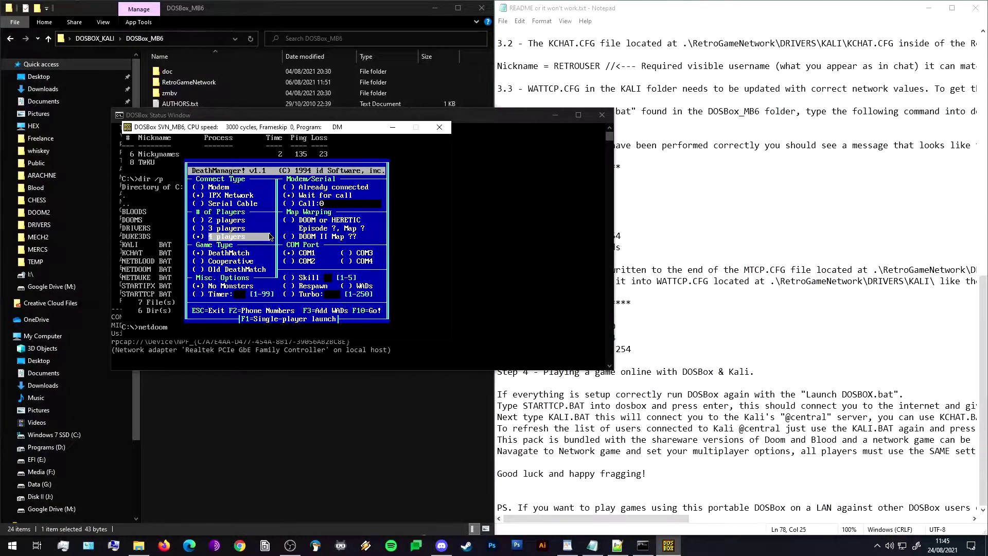
key(Up)
key(Up)
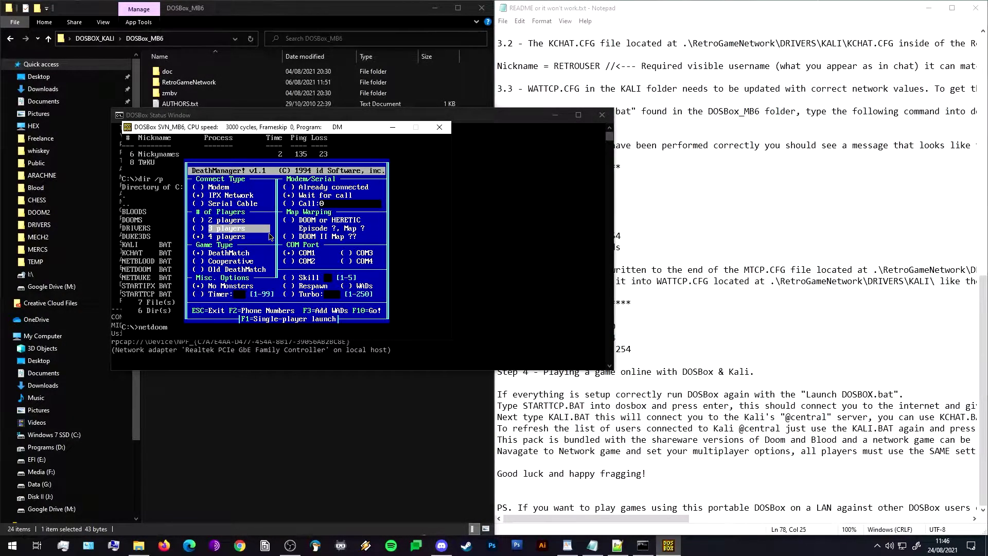
key(Down)
key(Down)
key(Down)
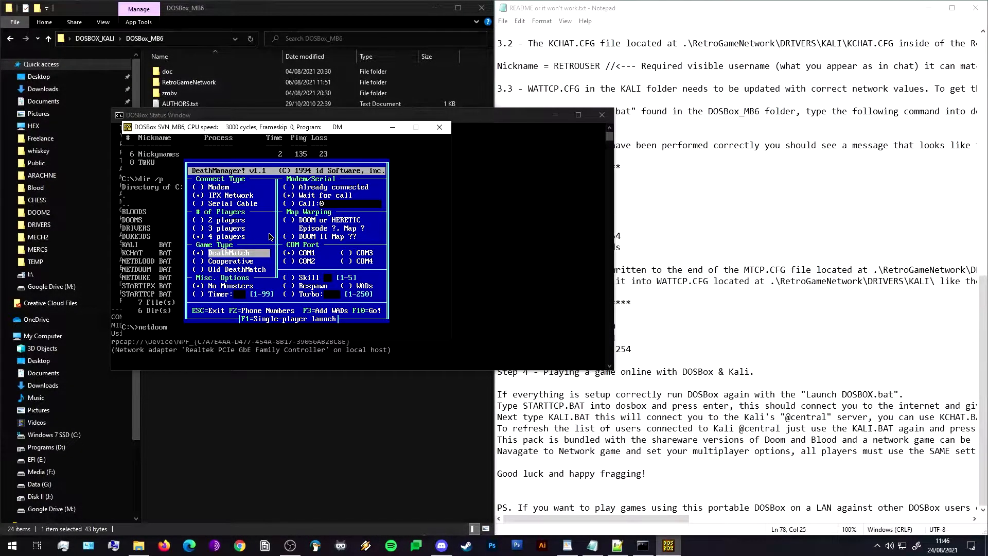
key(Down)
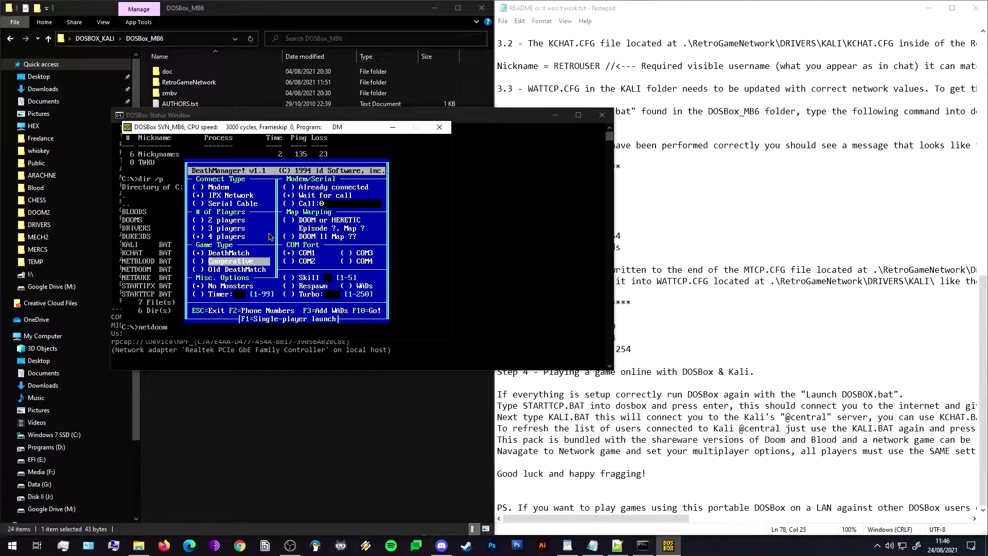
Warp to Episode 1 Map 1, launch the game with F10, then abort the player search.
key(Right)
key(Right)
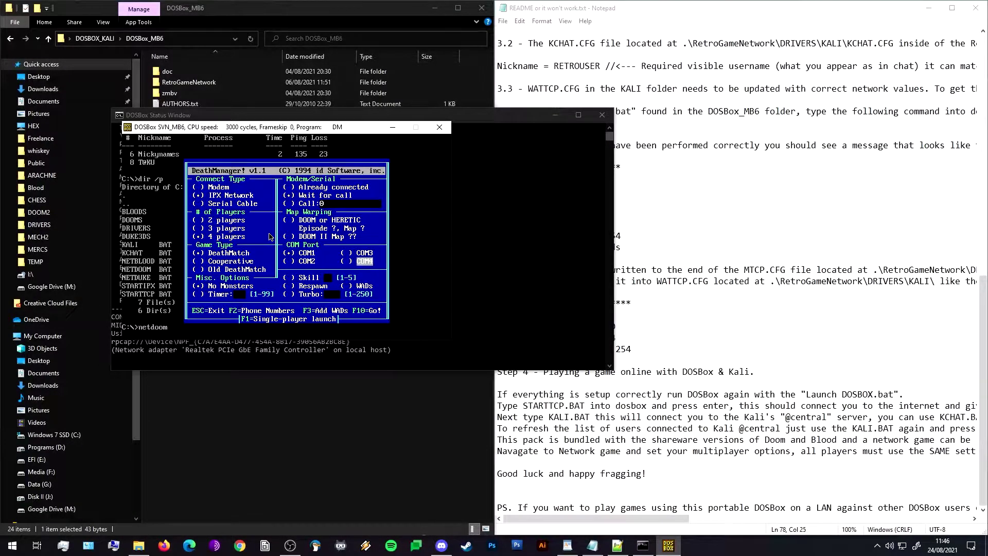
key(Up)
key(Left)
key(Up)
key(Up)
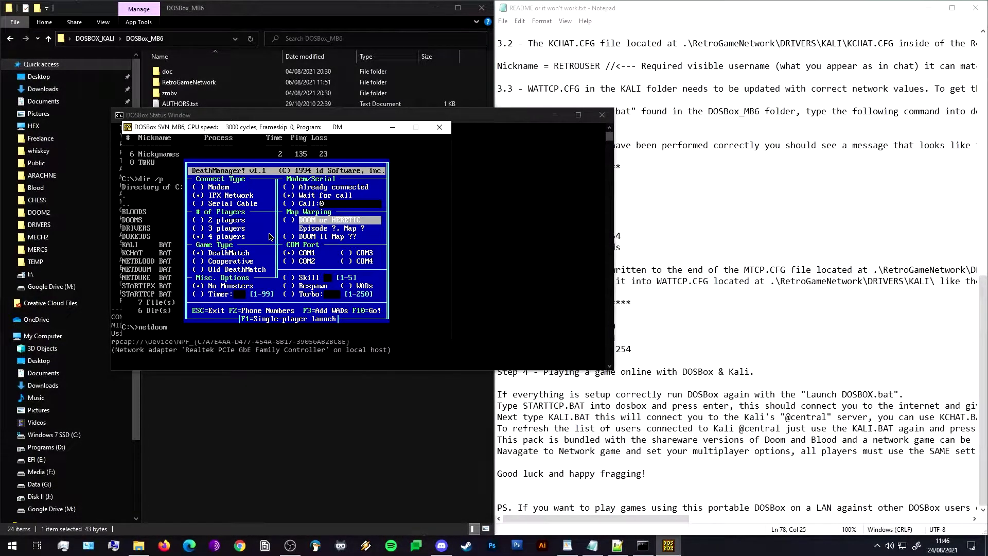
key(Return)
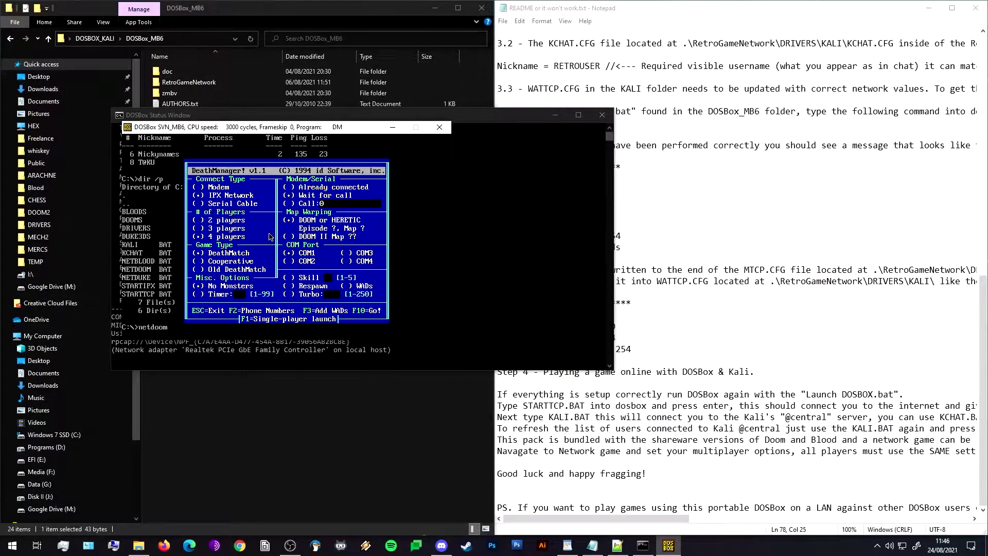
text(11)
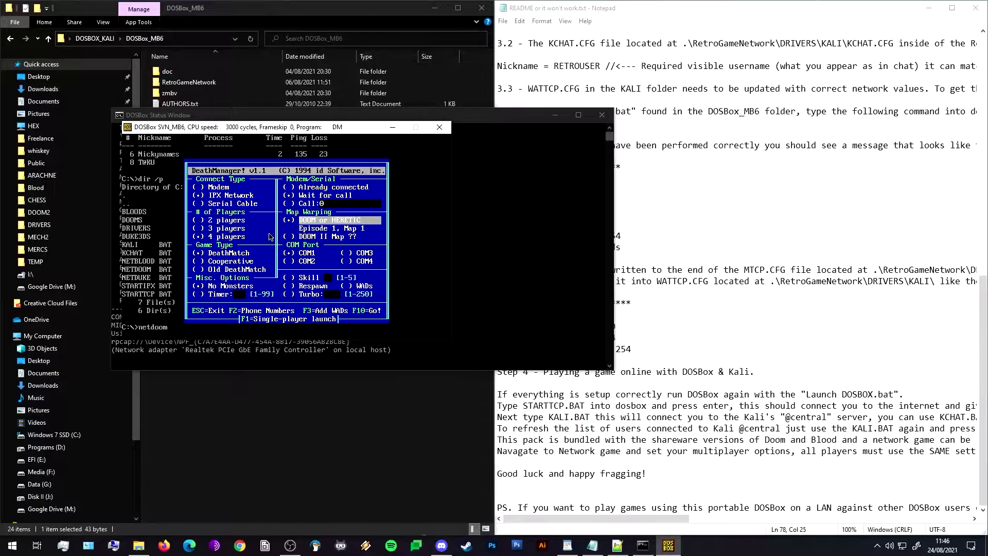
key(Down)
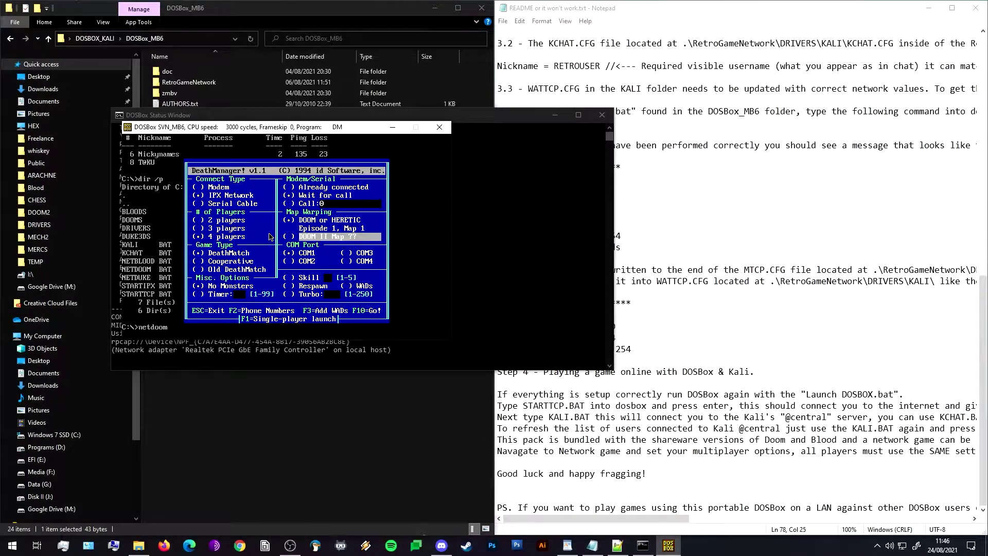
key(Down)
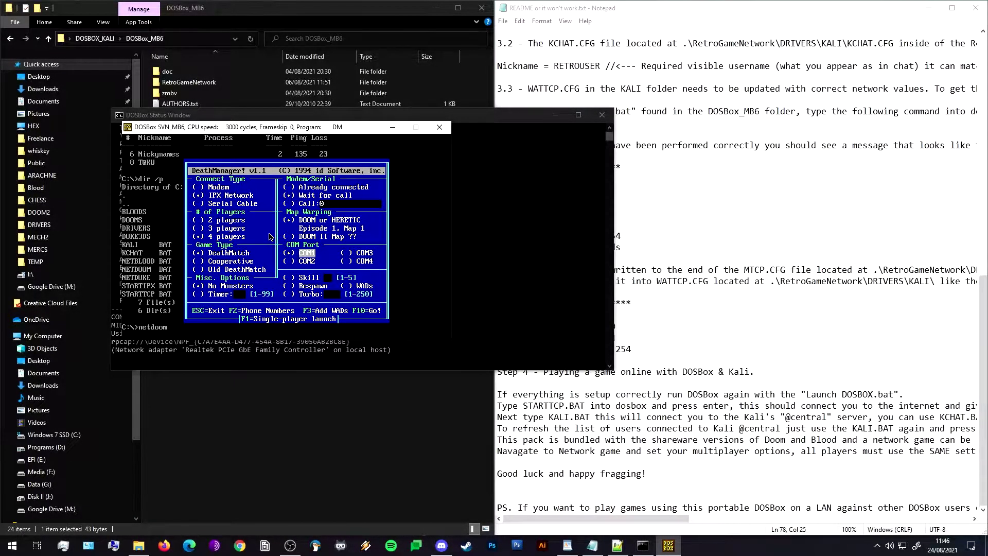
key(Down)
key(Down)
key(Down)
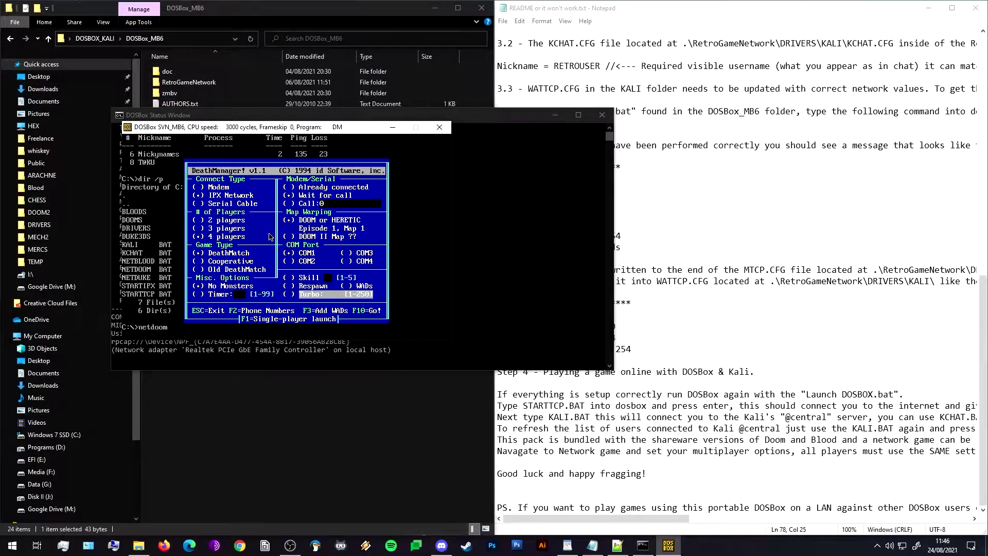
key(F10)
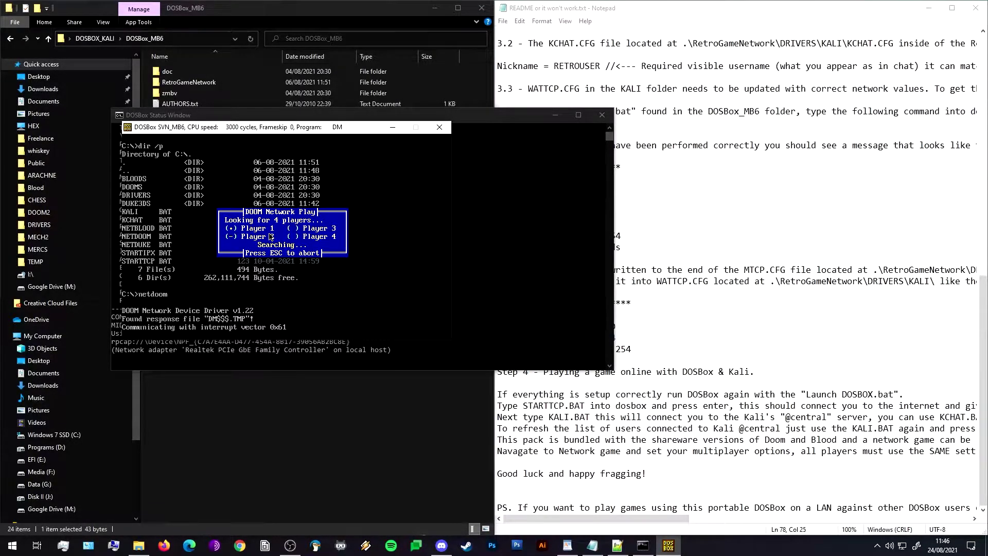
key(Escape)
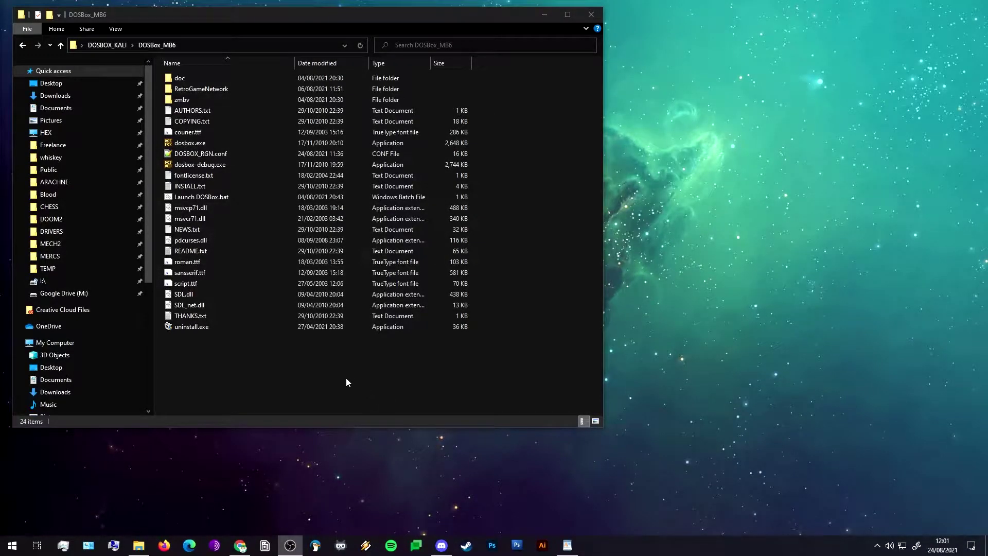
Relaunch DOSBox, run starttcp, and reconnect with kali to the central server at 192.107.41.17.
click(259, 198)
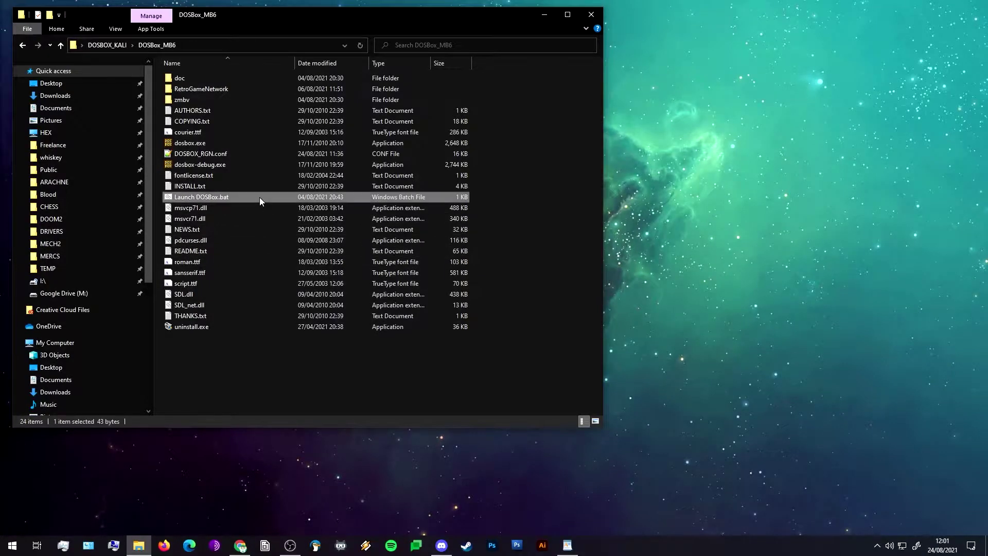
double_click(260, 196)
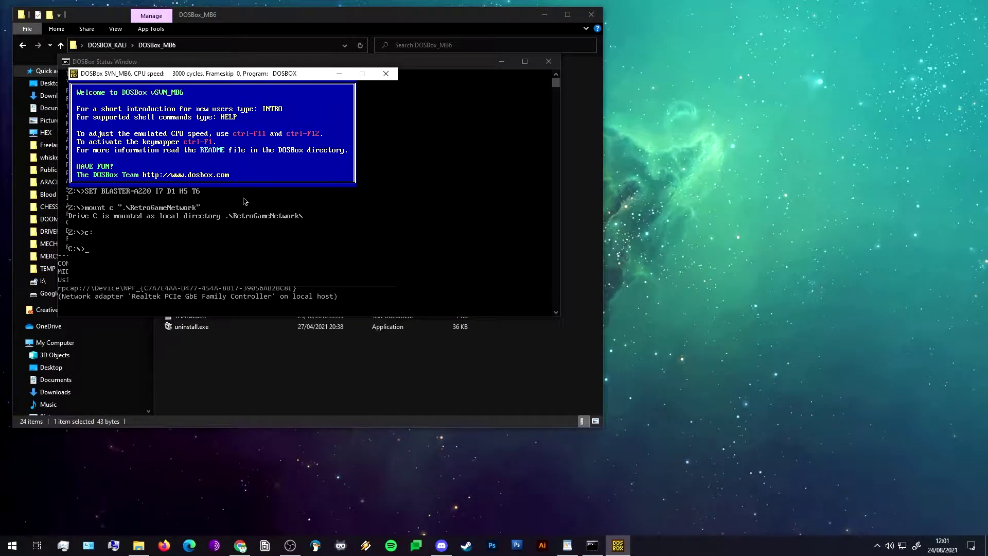
text(starttcp)
key(Return)
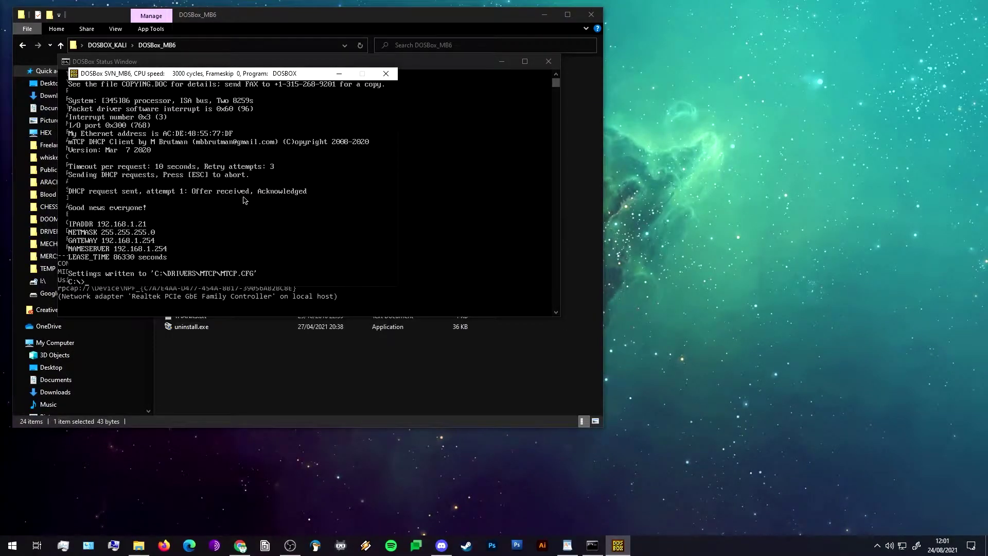
text(kali)
key(Return)
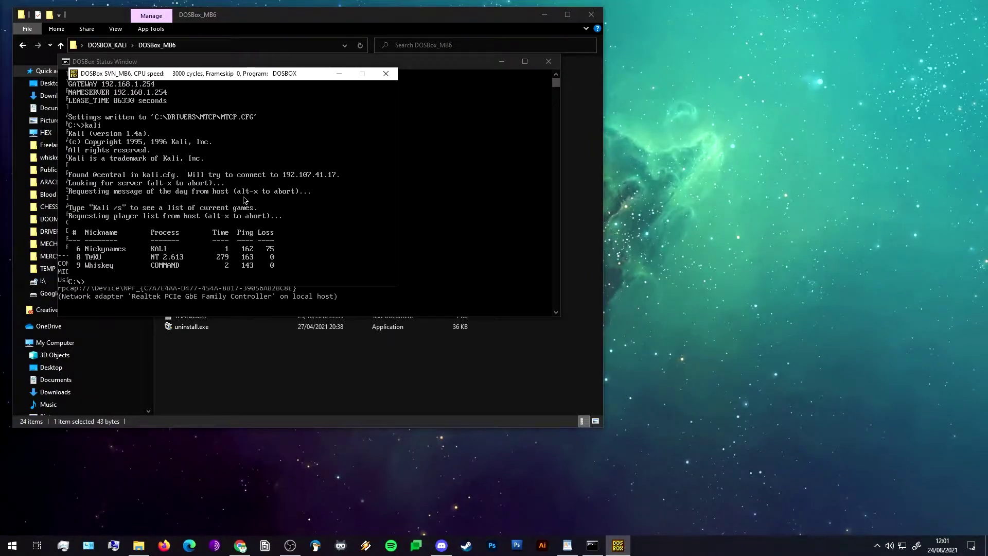
Run netdoom and set DeathManager to IPX Network, 2 players, Cooperative, skill 4.
text(etdoom)
key(Return)
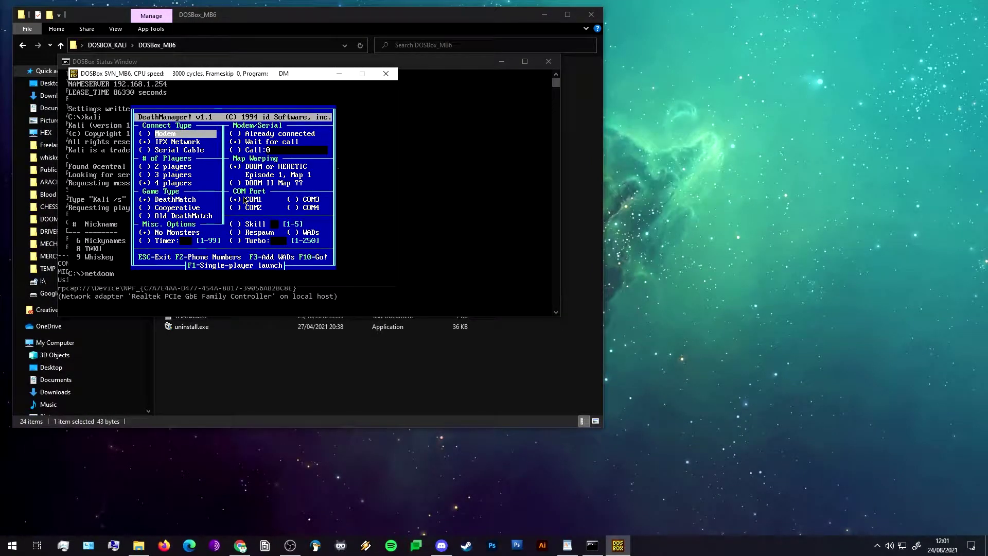
key(Down)
key(Down)
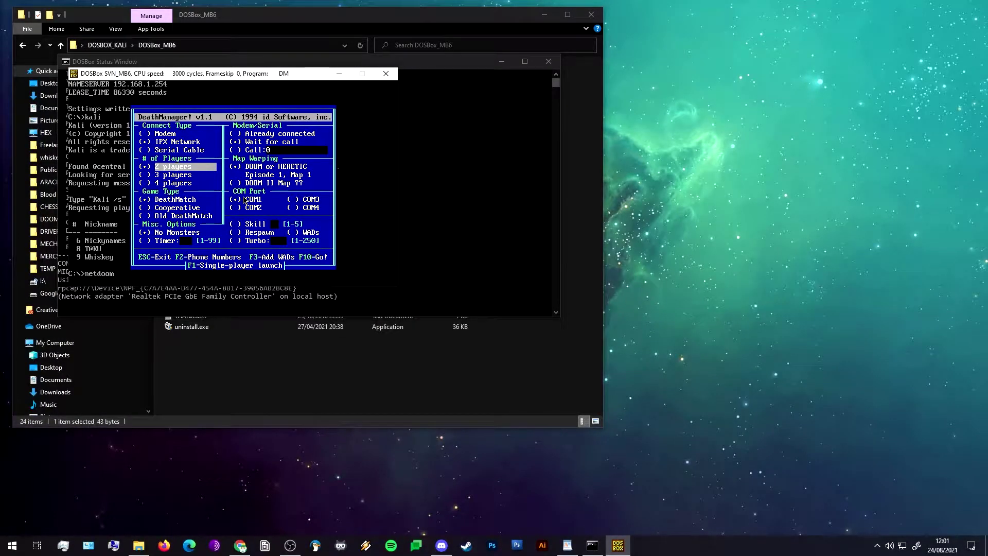
key(Return)
key(Down)
key(Down)
key(Down)
key(Down)
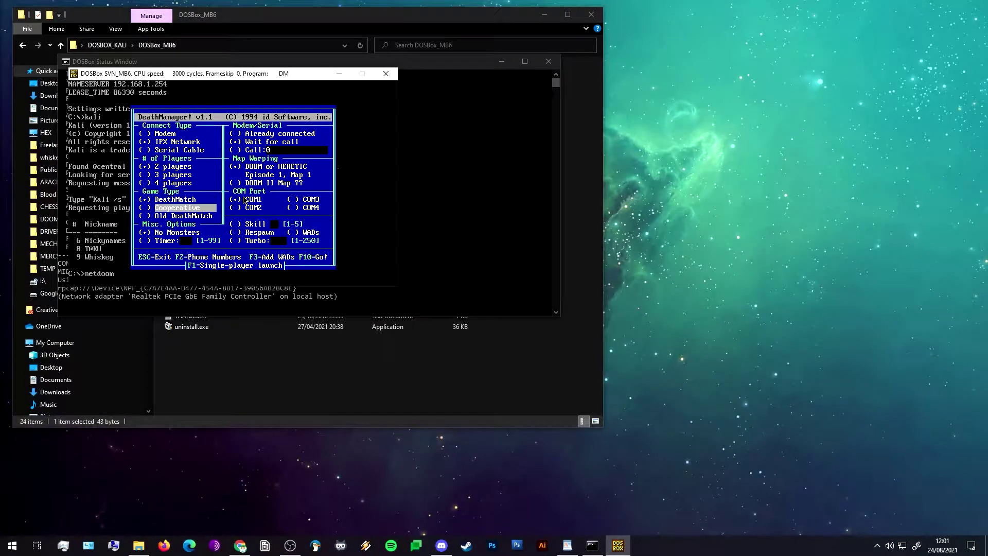
key(Down)
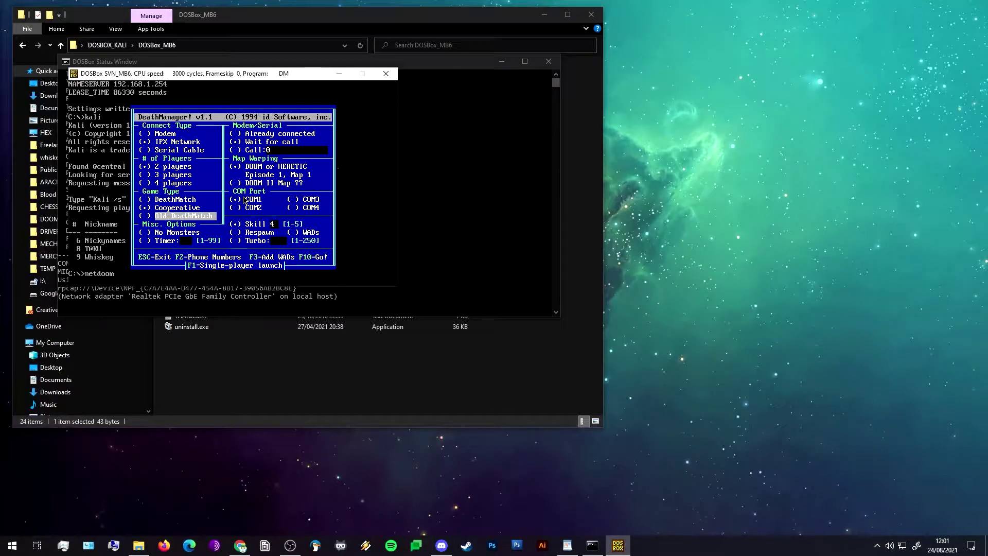
key(Down)
key(Down)
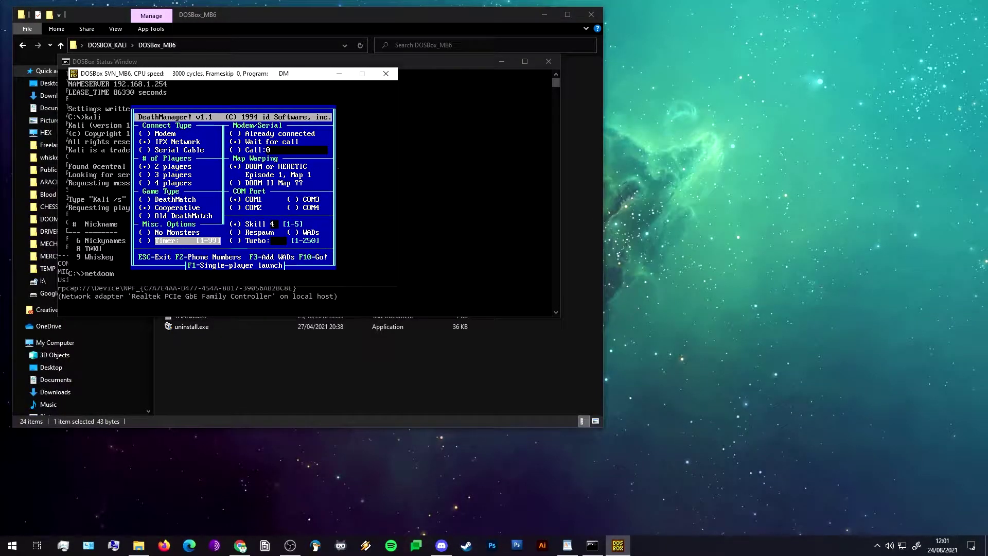
On the DOS PC, change to D:\DOSGAMES\DOOMS and list its contents.
click(291, 546)
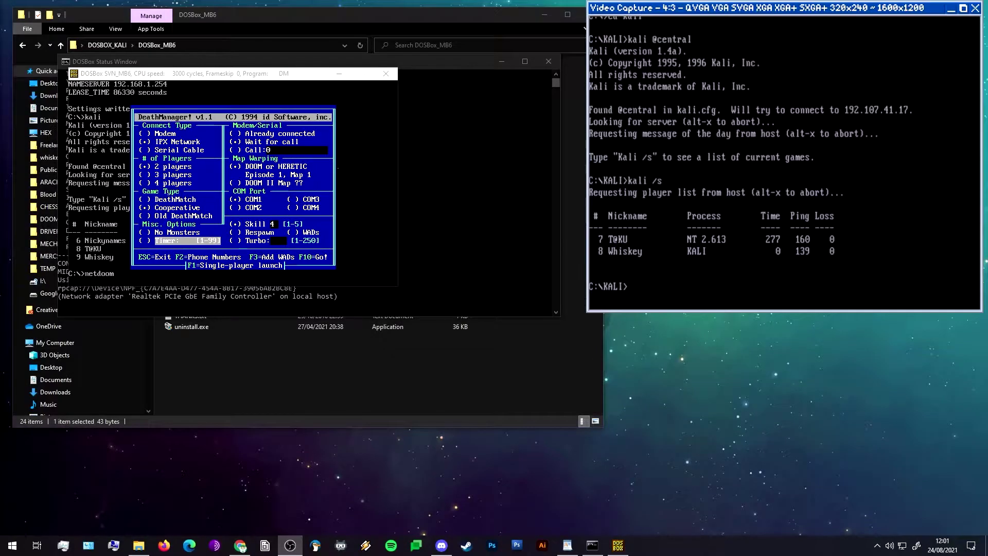
text(d:)
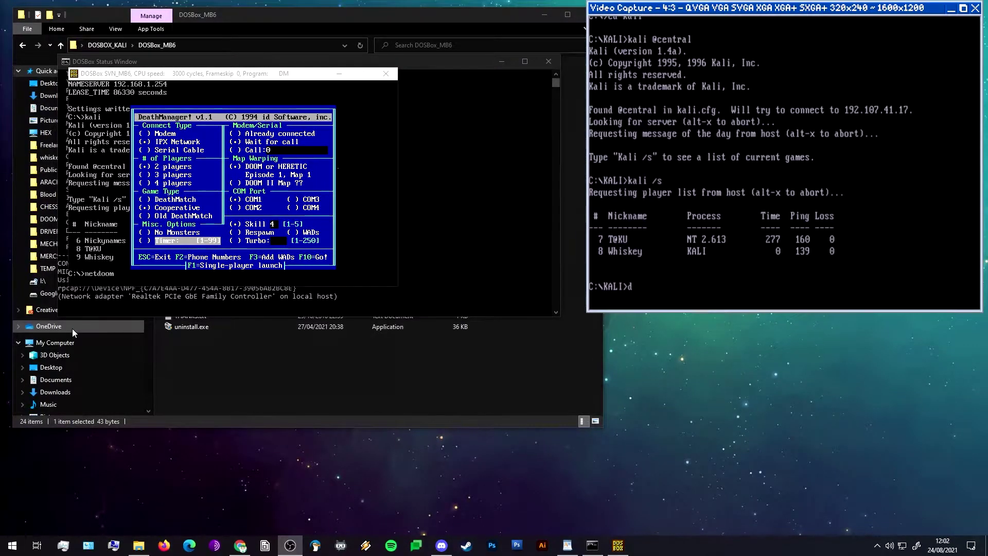
key(Return)
text(cd do)
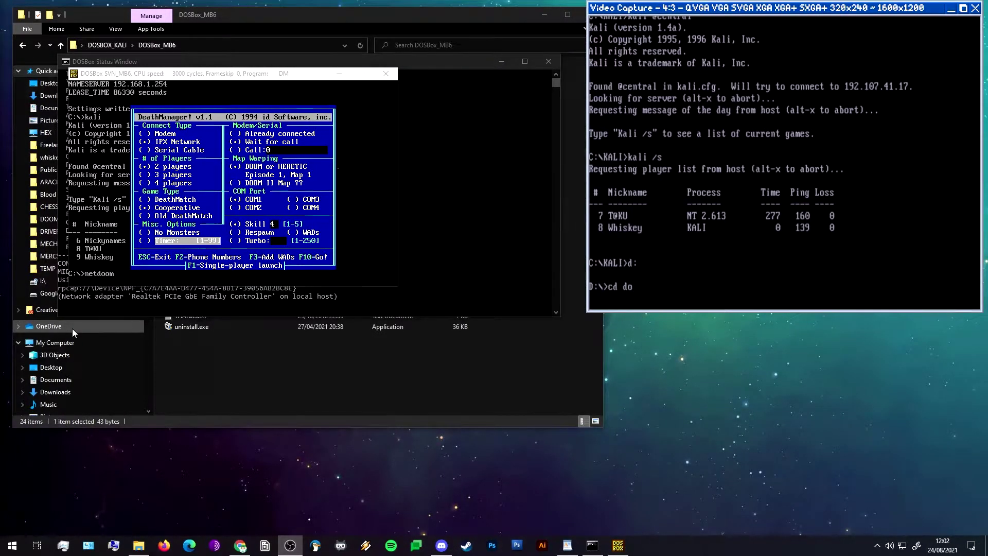
text(sgames)
key(Return)
text(cd dooms)
key(Return)
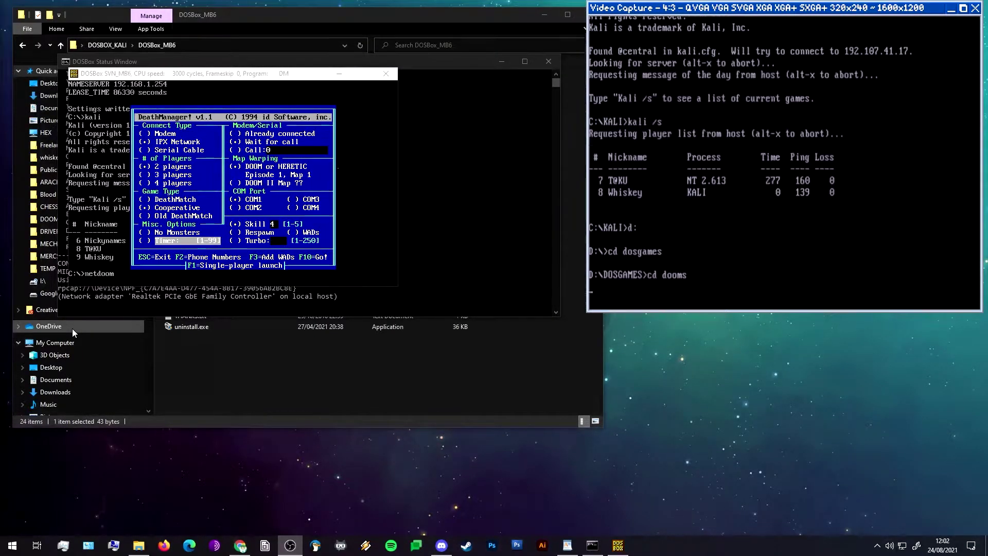
text(netdo)
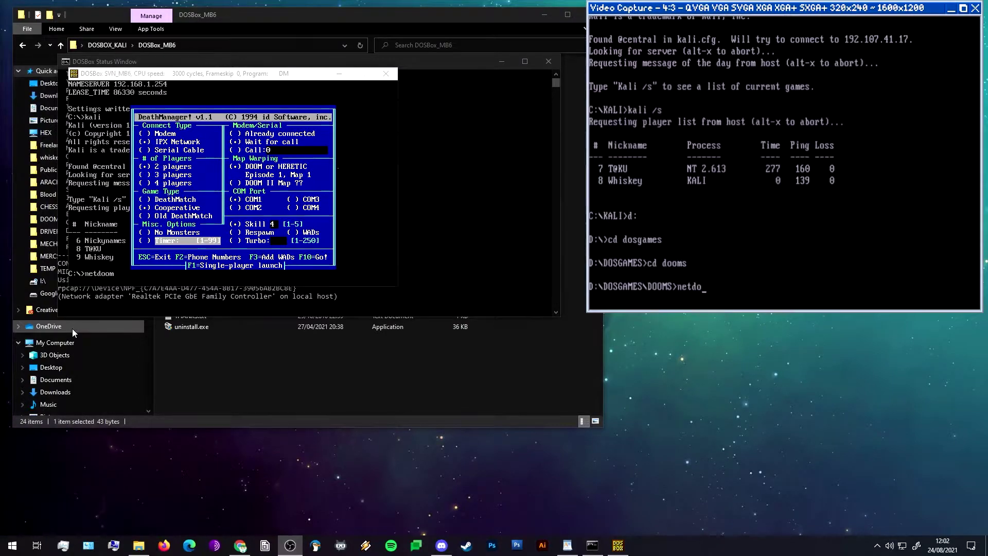
key(BackSpace)
key(BackSpace)
key(BackSpace)
key(BackSpace)
key(BackSpace)
text(d)
key(BackSpace)
text(dir)
key(Return)
key(Return)
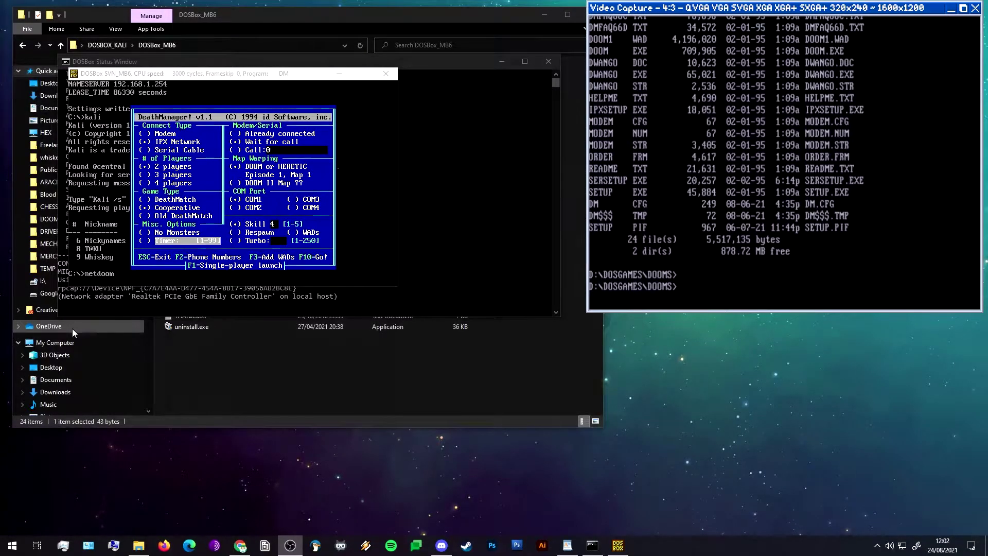
Run sersetup, then abort the serial connection attempt.
text(ersetup)
key(Return)
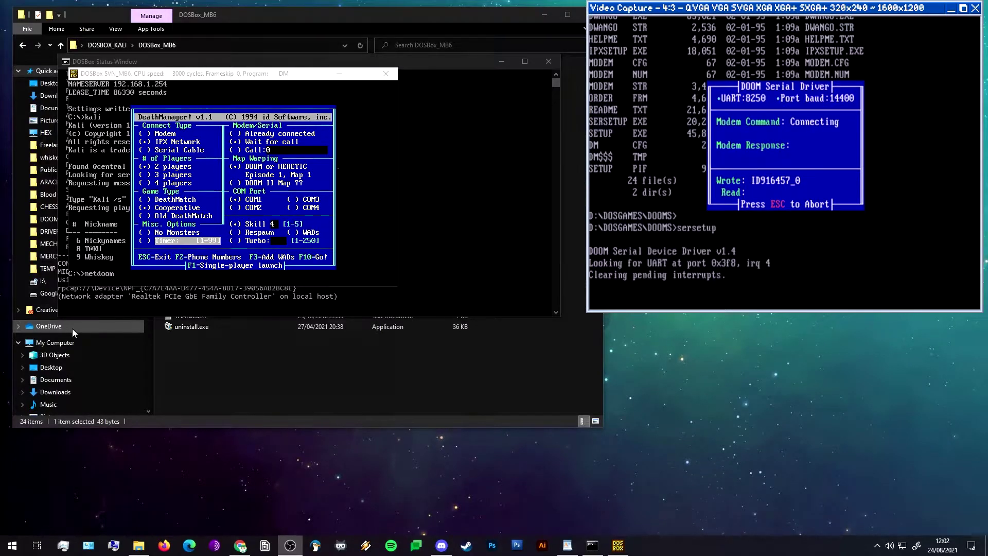
key(Escape)
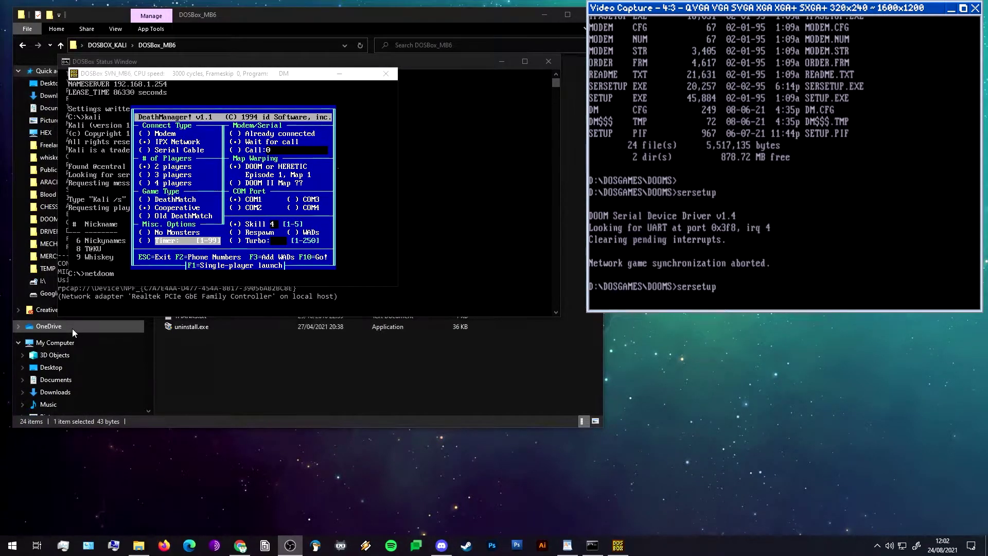
Launch DeathManager with dm, choose Cooperative, and start the network game search.
text(dm)
key(Return)
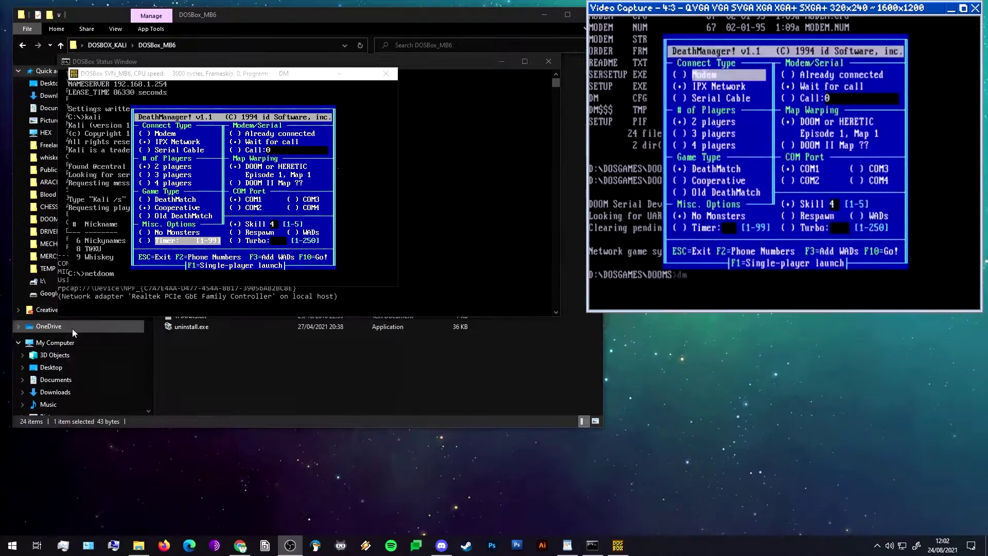
key(Down)
key(Down)
key(Down)
key(Down)
key(Down)
key(Down)
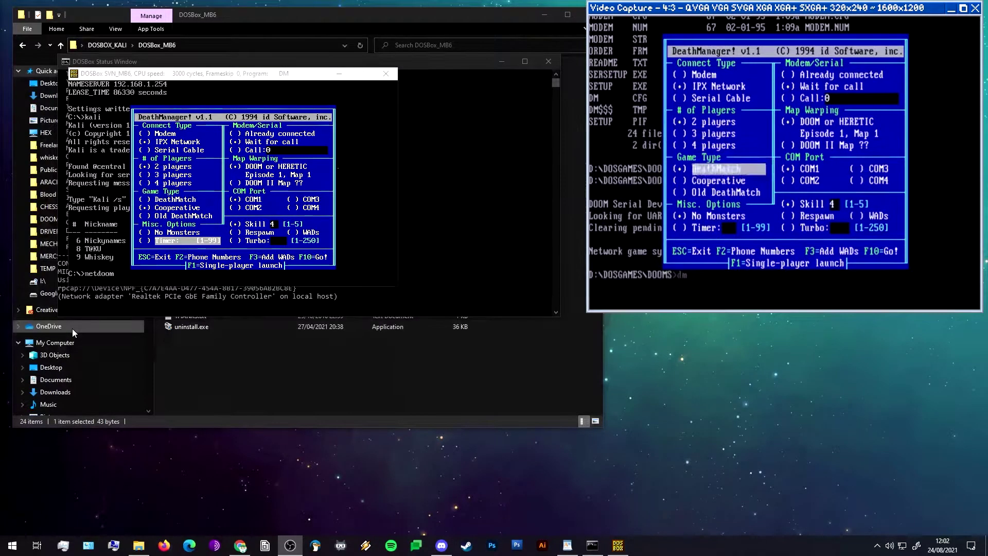
key(Down)
key(space)
key(Down)
key(Down)
key(Down)
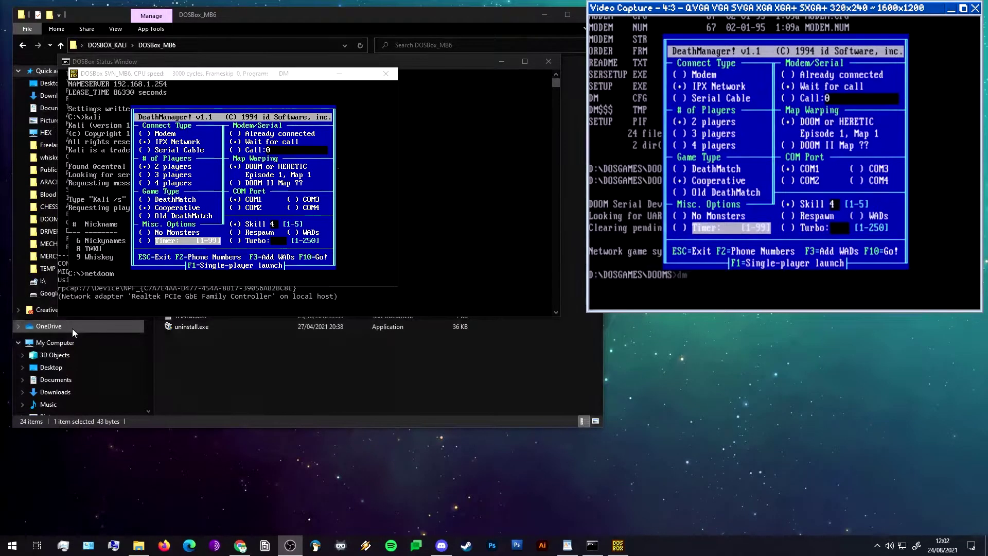
key(F10)
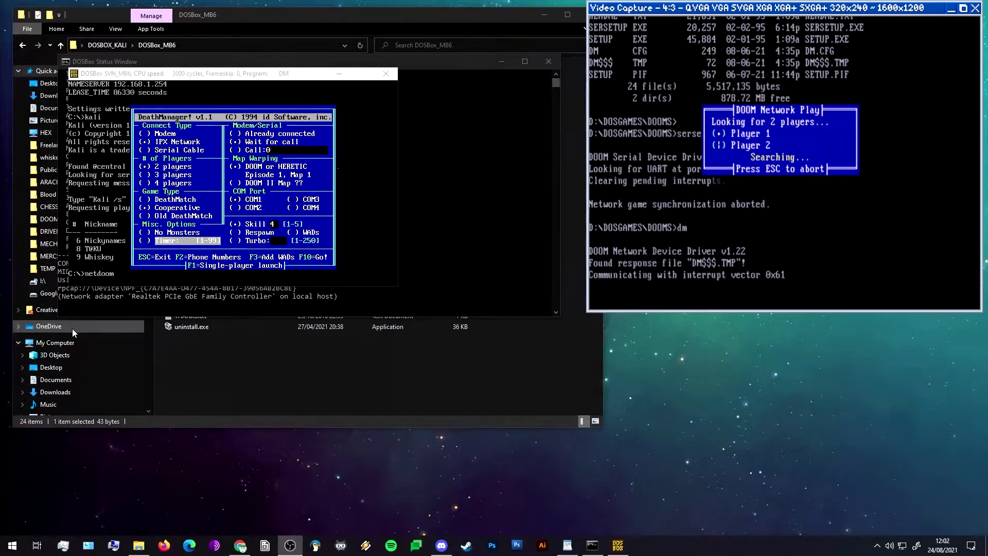
click(377, 132)
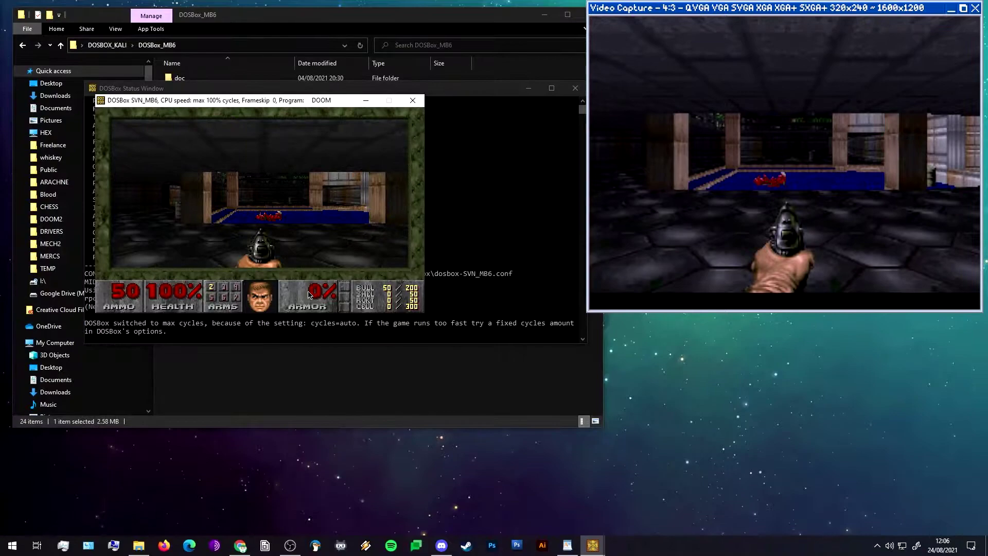
Enlarge the Doom view, turn toward the other marine, and fire the pistol.
key(equal)
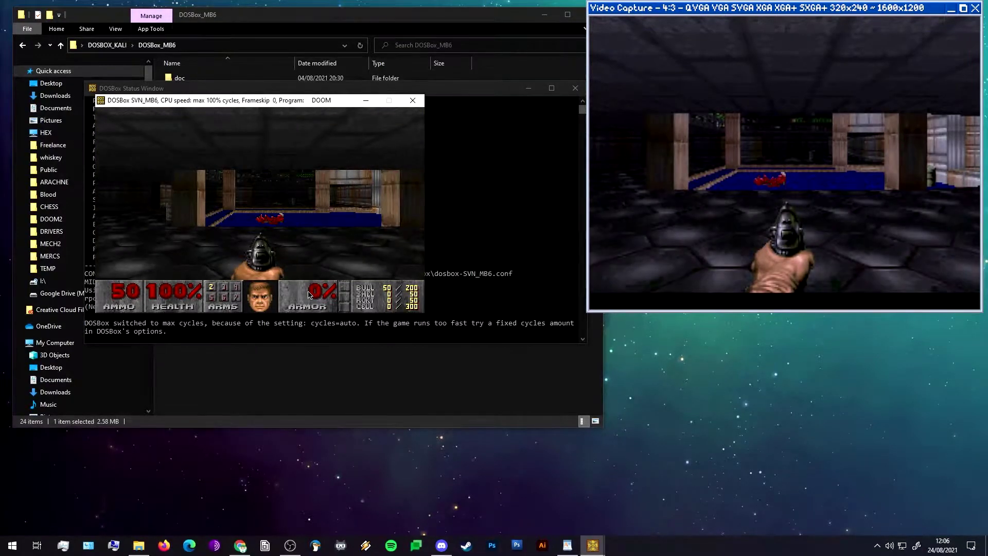
key(Right)
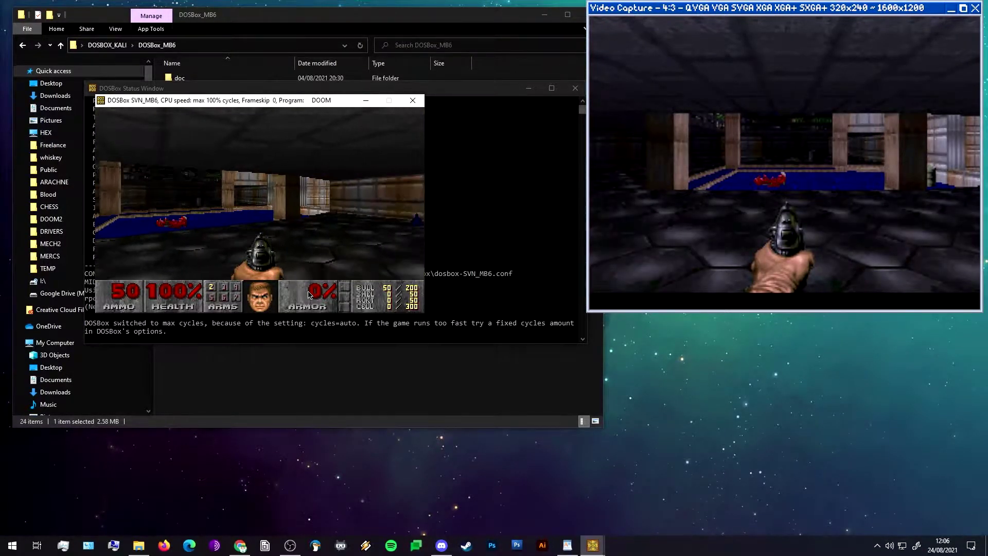
key(Left)
key(Left)
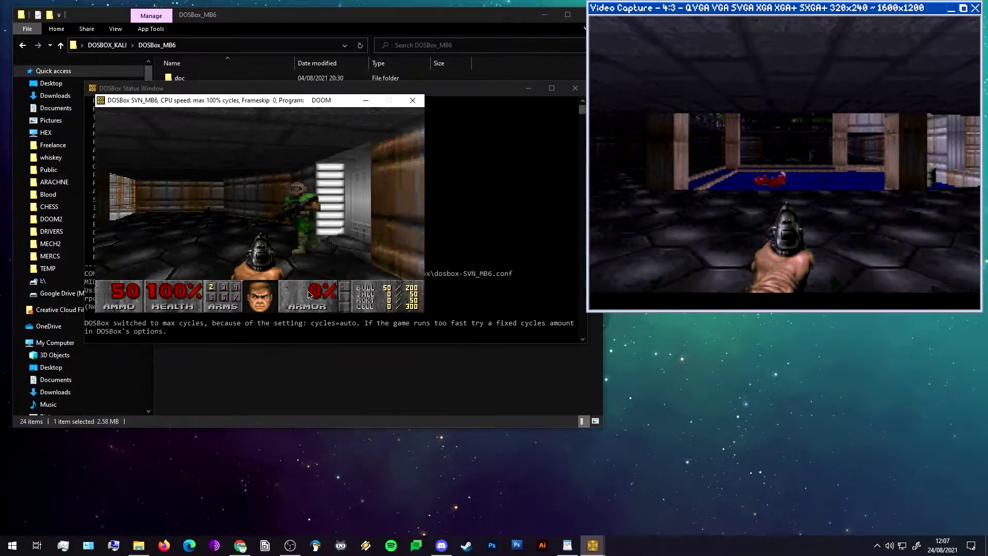
key(ctrl)
key(Left)
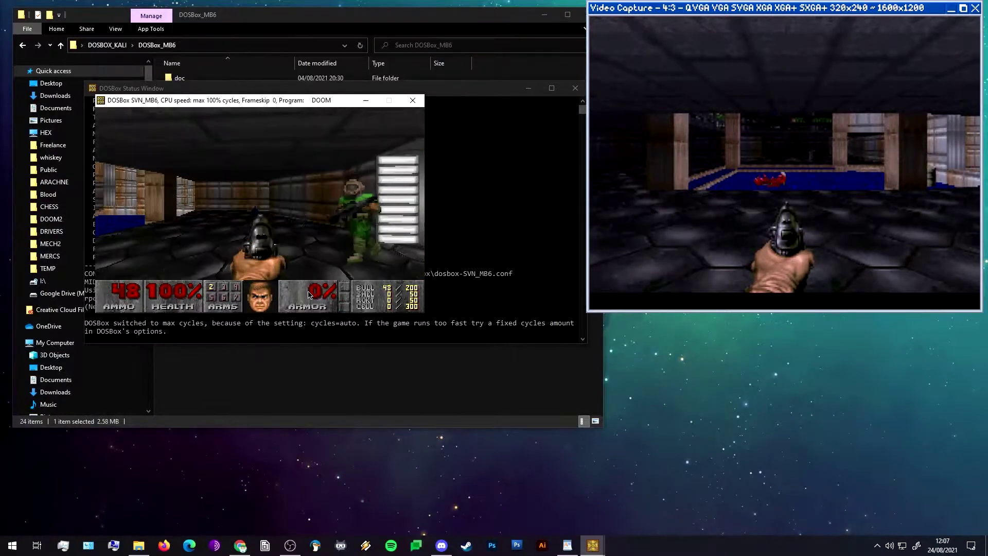
key(ctrl)
key(Right)
key(ctrl)
key(ctrl)
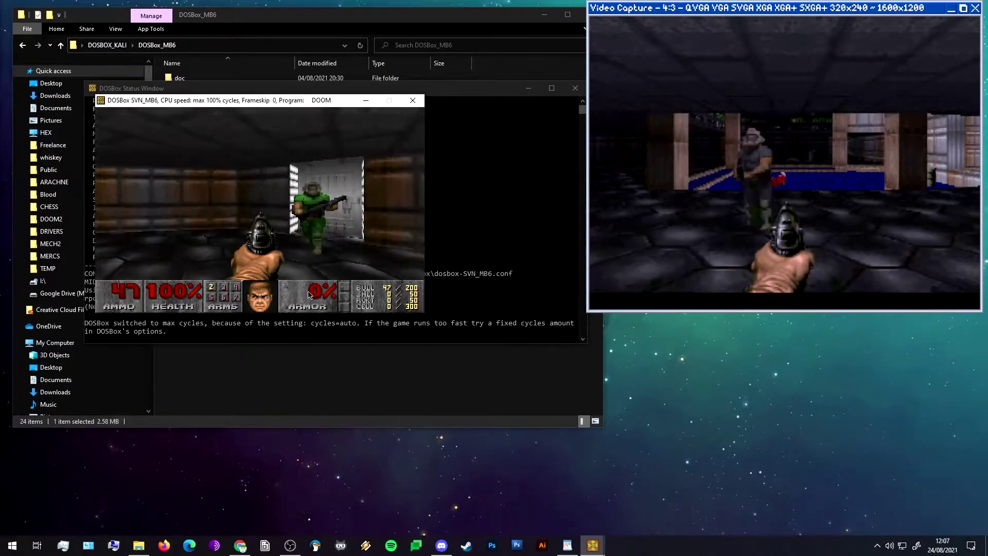
key(Left)
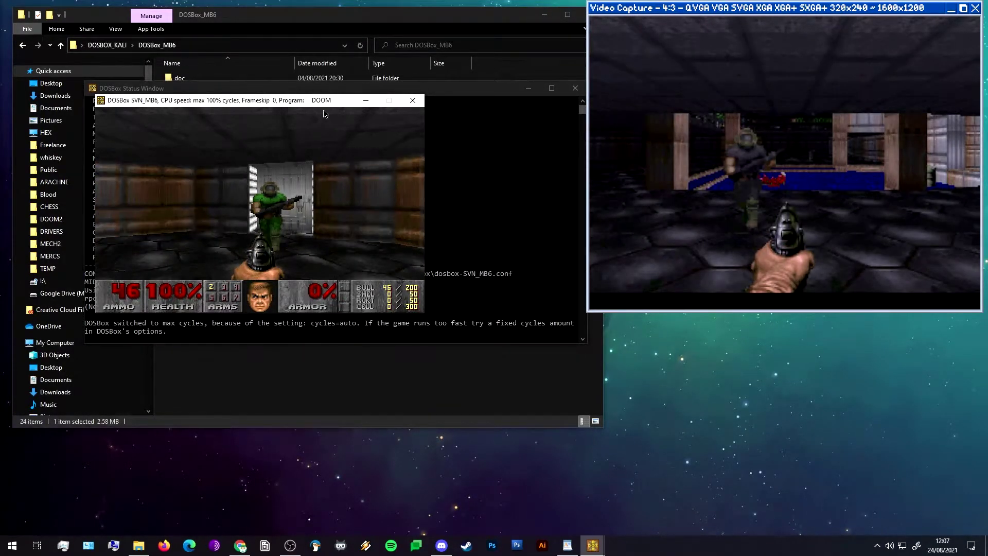
key(alt+Tab)
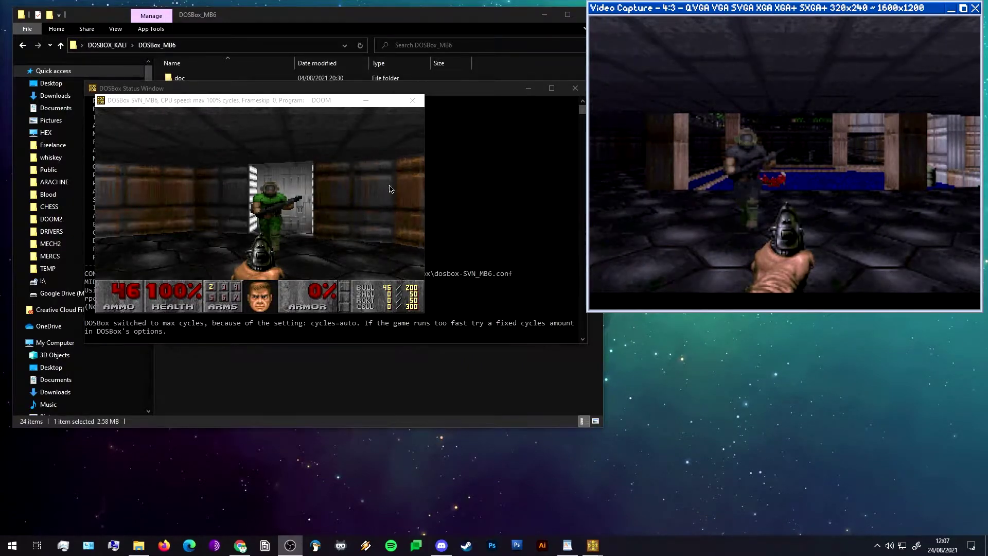
click(392, 206)
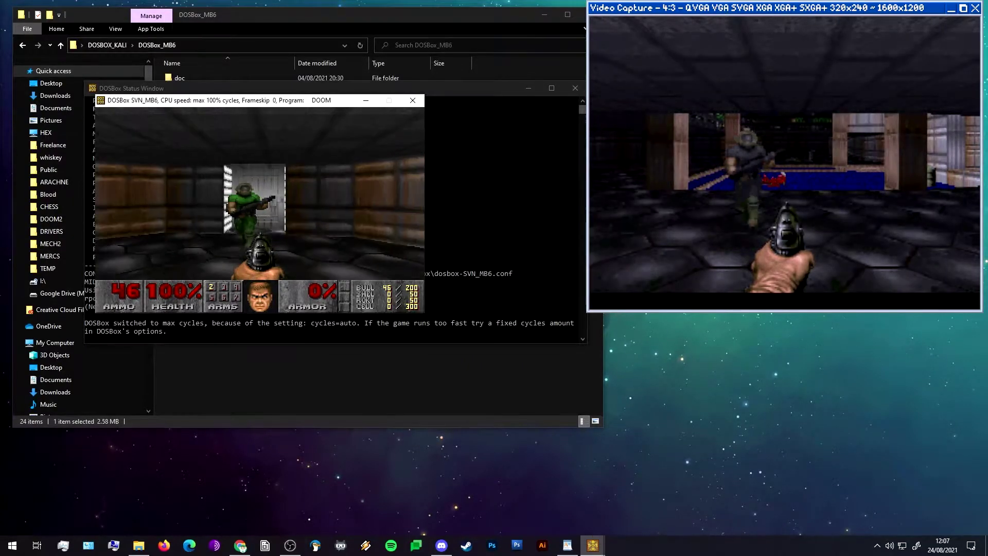
Quit Doom from the main menu and confirm to return to DOS.
key(Escape)
key(Up)
key(Return)
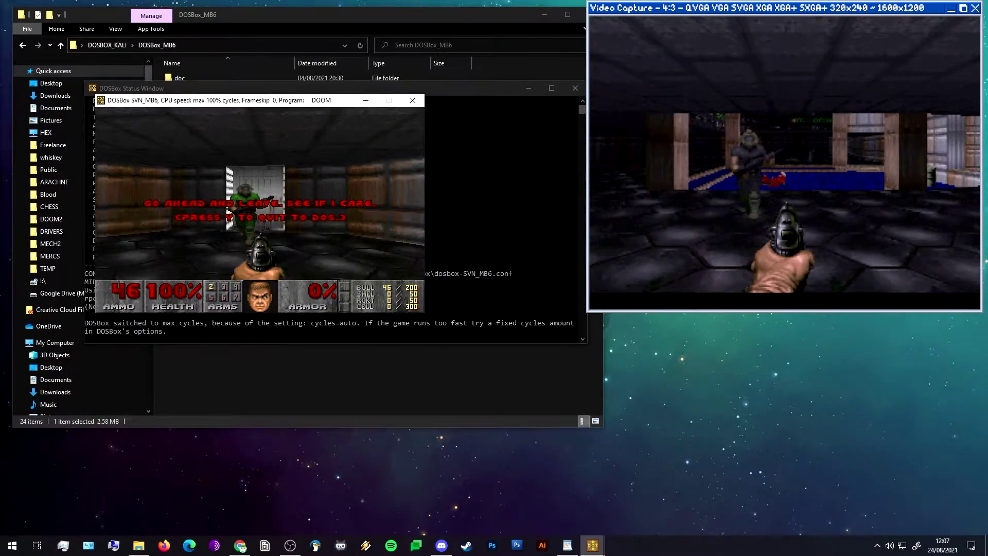
key(y)
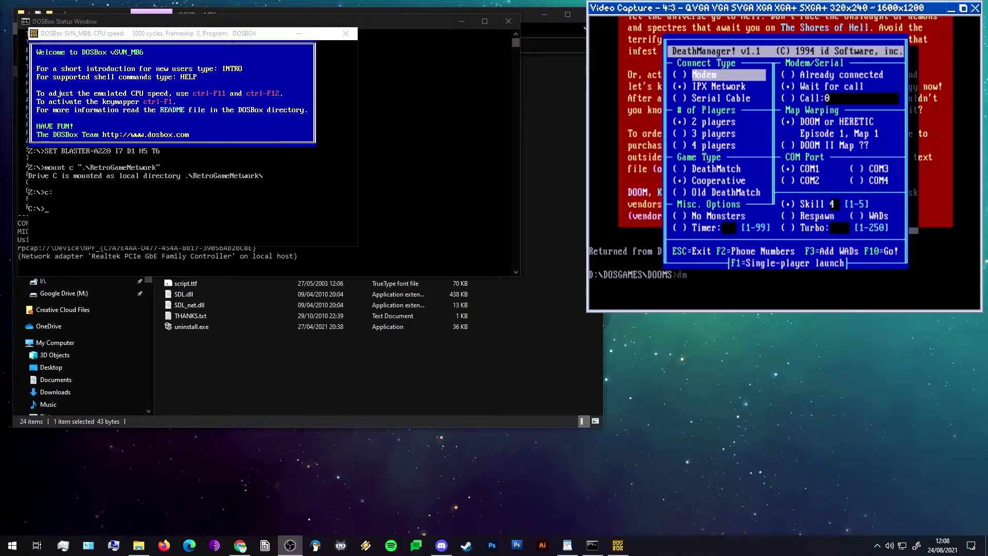
Load the IPX network drivers in DOSBox with startipx.
click(132, 159)
text(st)
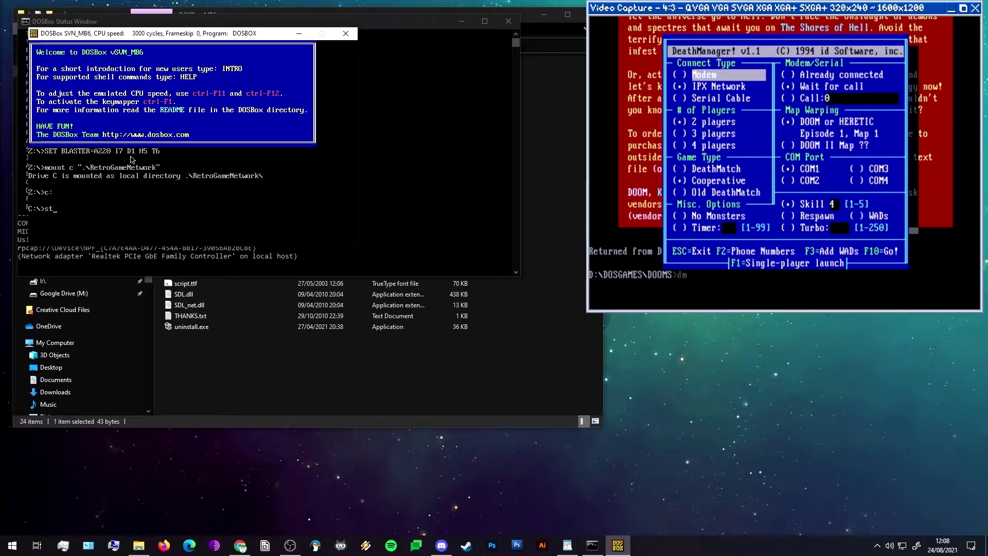
text(artipx)
key(BackSpace)
key(BackSpace)
key(BackSpace)
key(BackSpace)
key(BackSpace)
key(BackSpace)
key(BackSpace)
key(BackSpace)
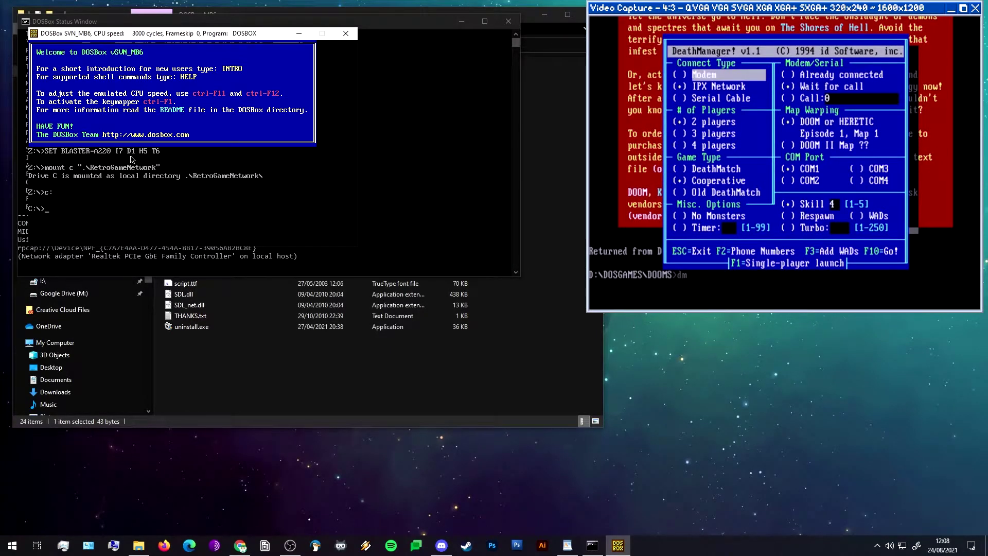
text(startip)
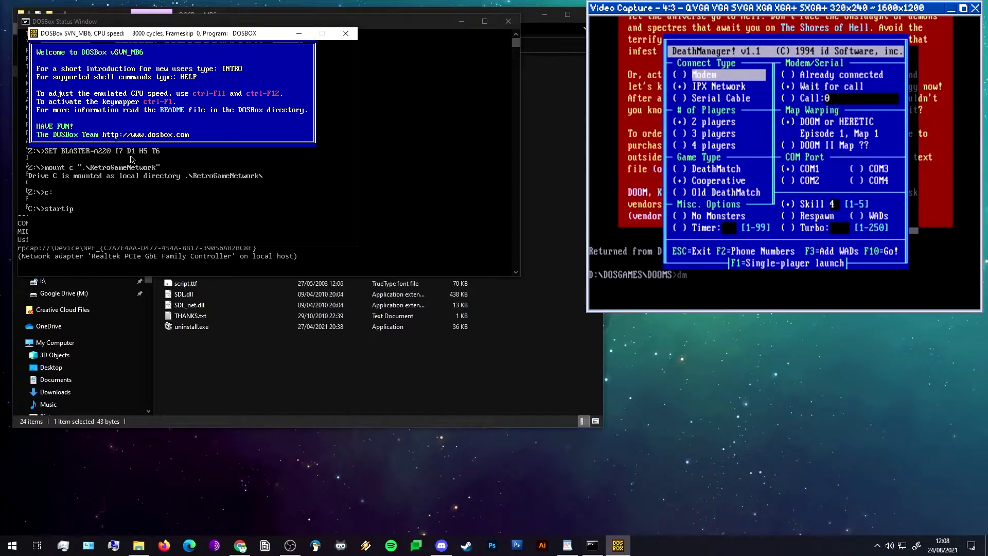
text(x)
key(Return)
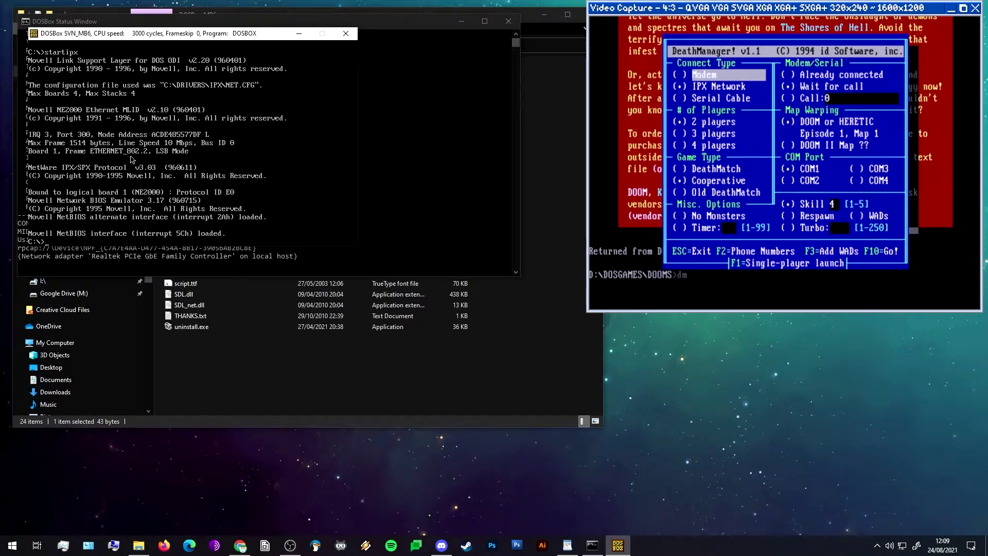
Run netdoom to bring up the DeathManager setup screen.
text(netdoom)
key(Return)
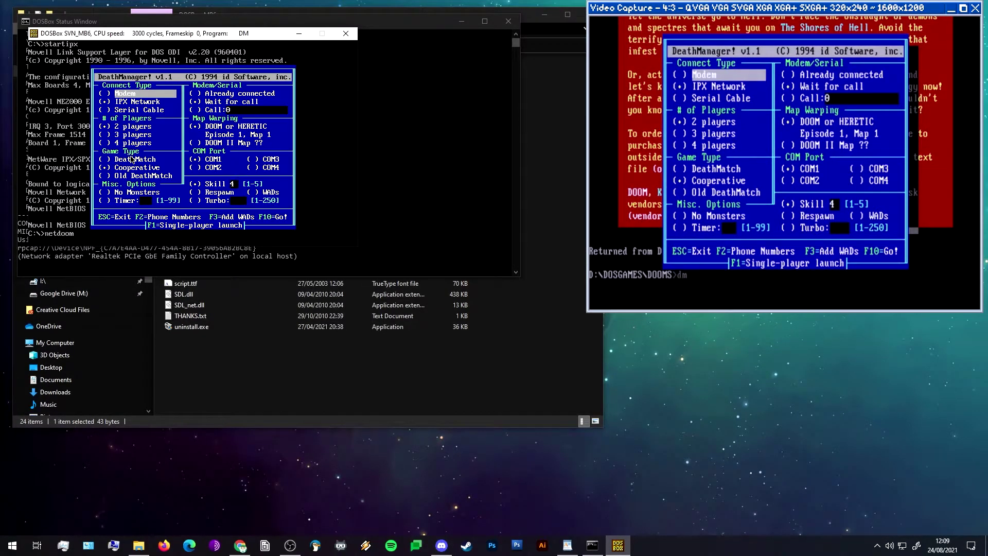
Start the IPX game with F10 in DOSBox and on the DOS PC until both nodes join.
key(F10)
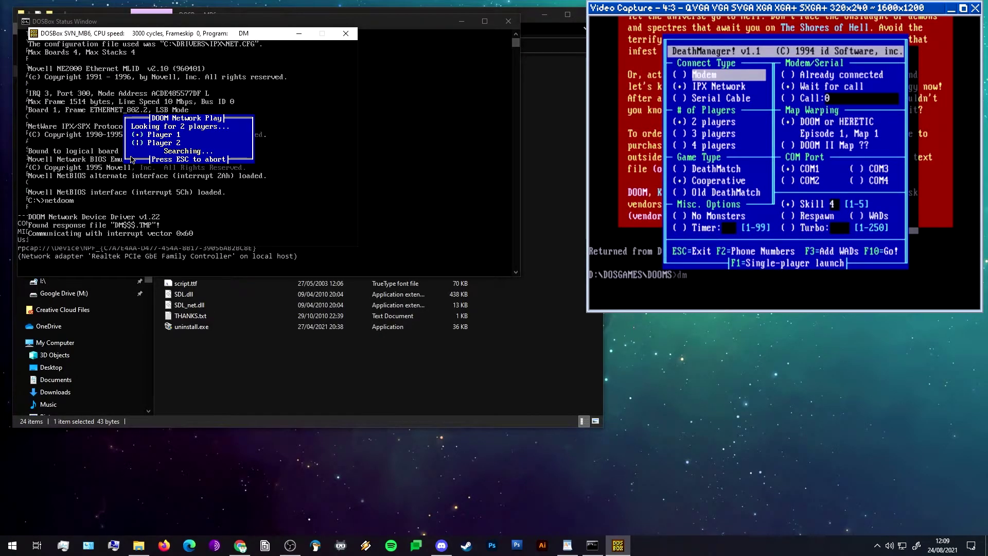
key(F10)
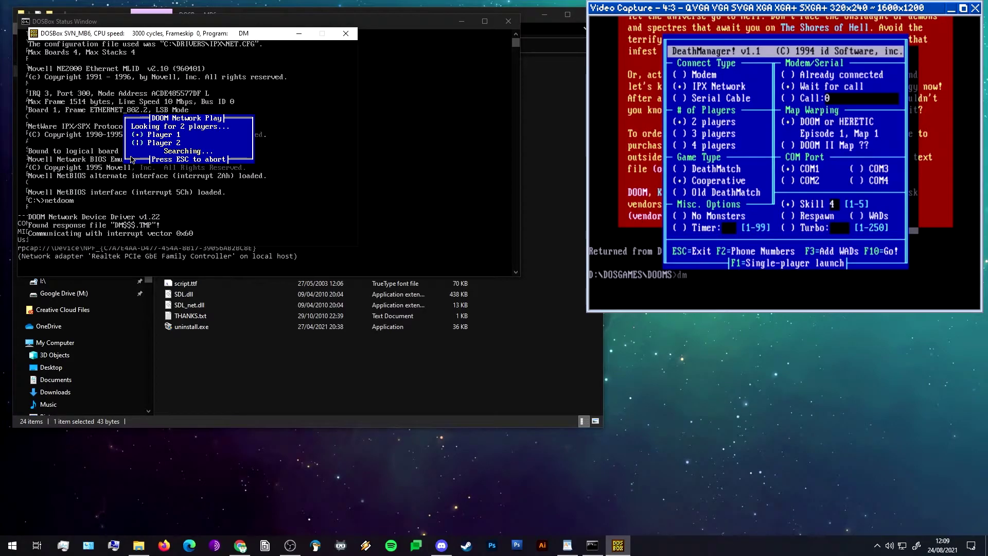
key(F10)
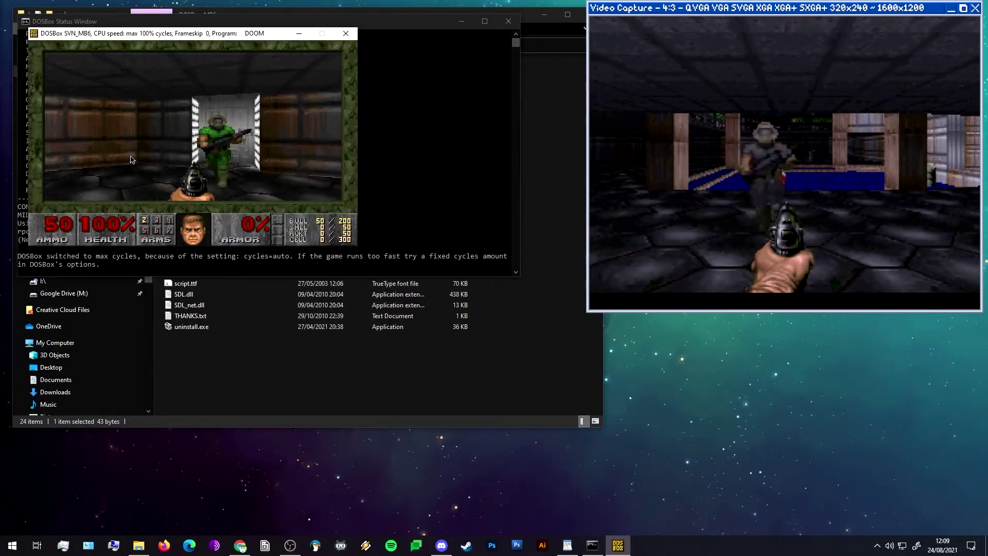
Enlarge Doom's view to full width with the + key.
key(equal)
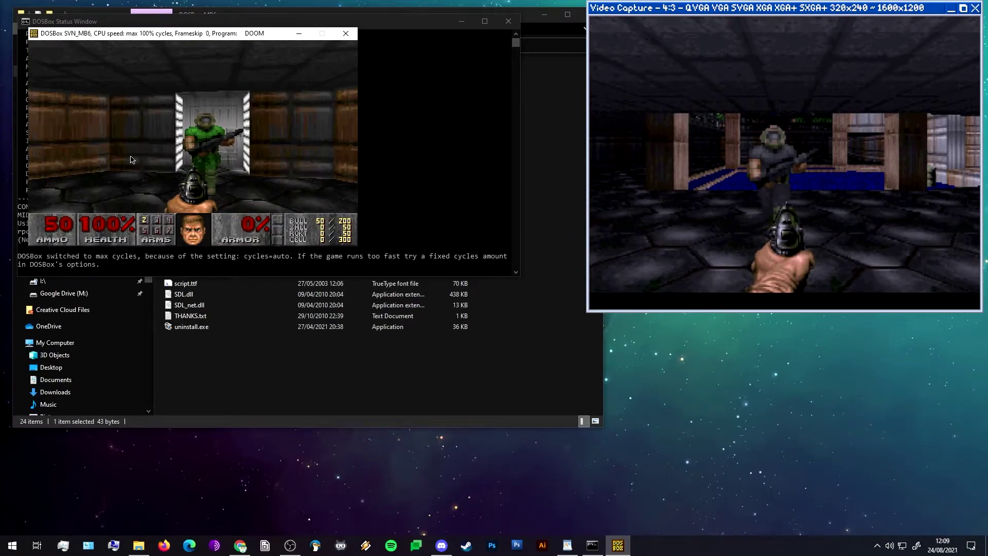